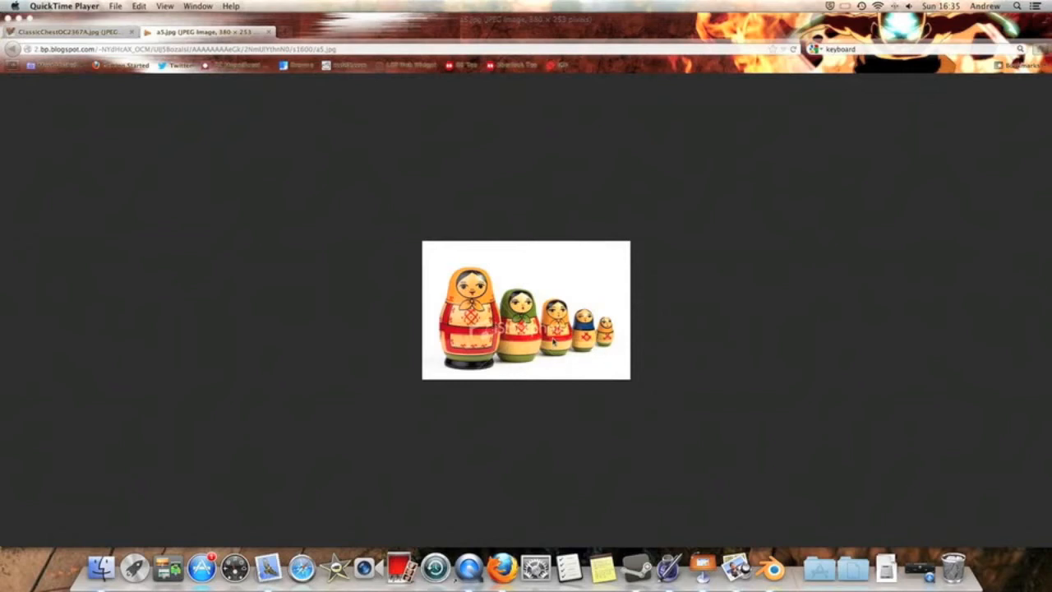
Step: View the classic wooden chest reference photo in Firefox, and switch to the default cube scene in Blender
click(86, 22)
click(88, 31)
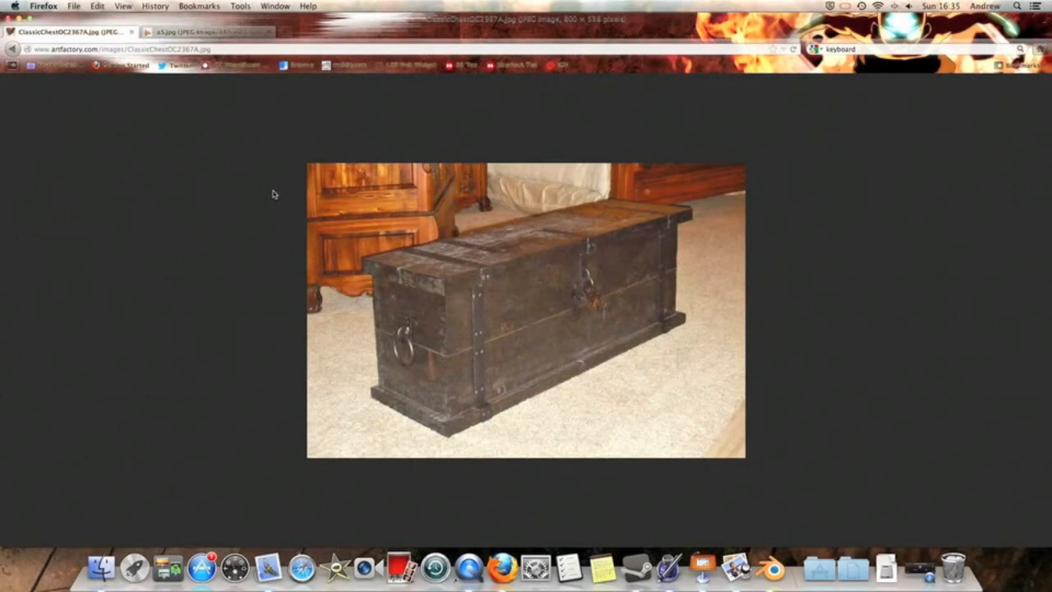
key(ctrl+Right)
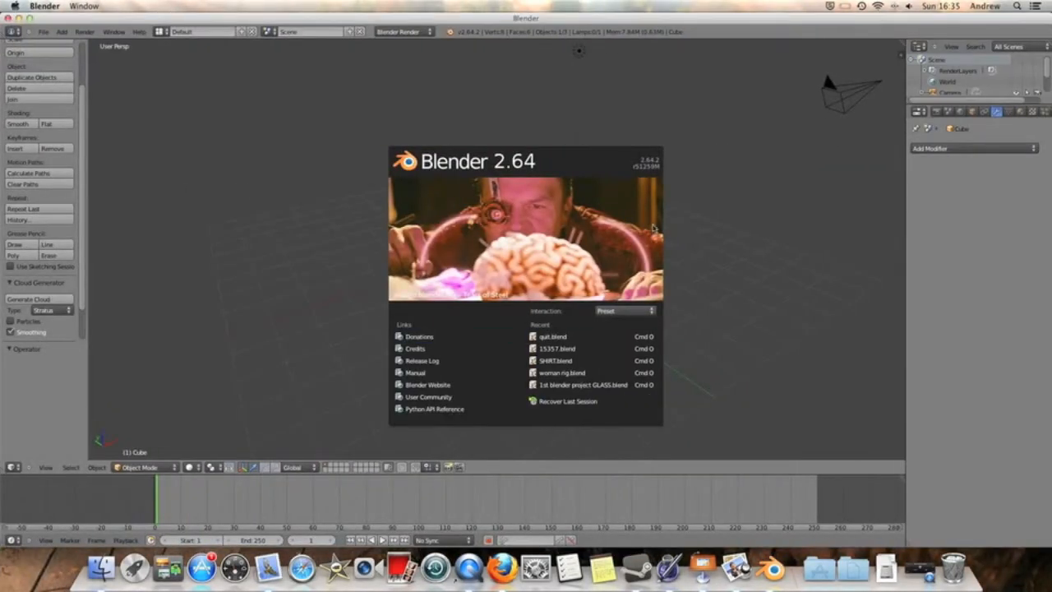
click(301, 216)
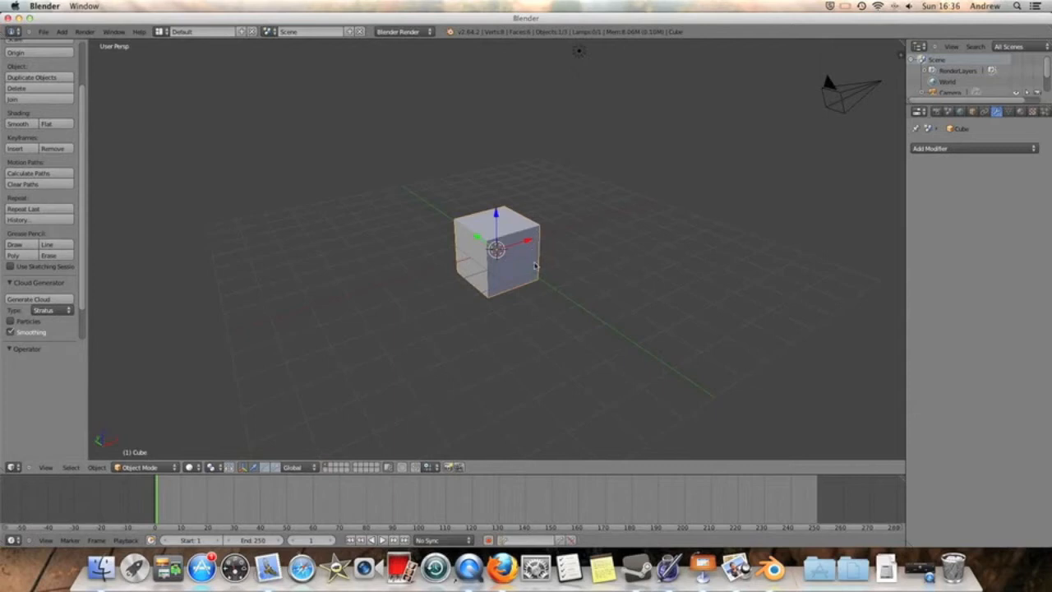
Step: Stretch the default cube along the X axis by a factor of about 2.6 to form a long chest body
key(s)
key(x)
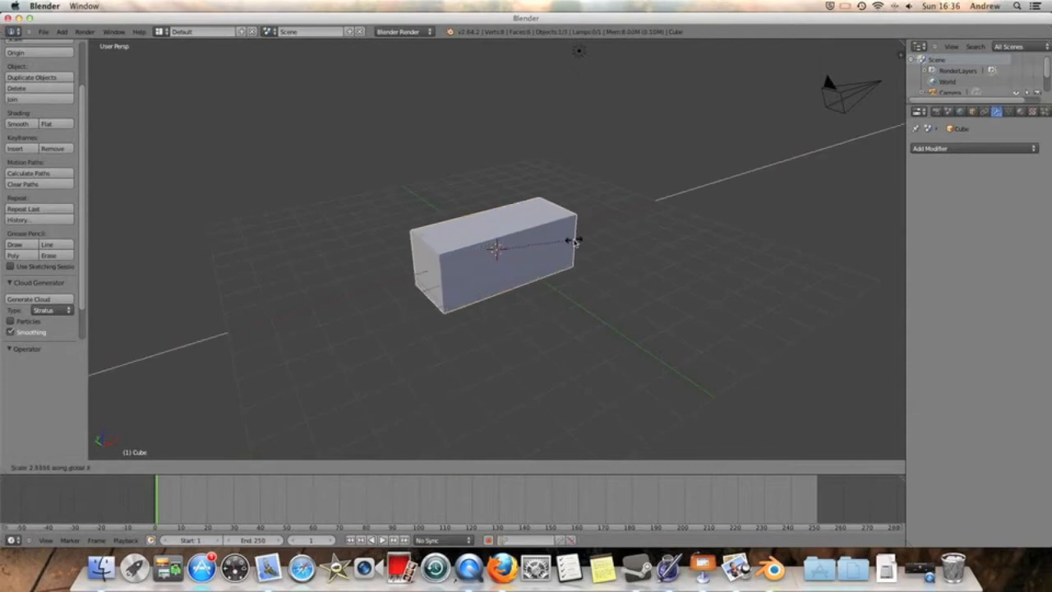
click(575, 242)
middle_drag(586, 240, 581, 219)
scroll(581, 218, up, 4)
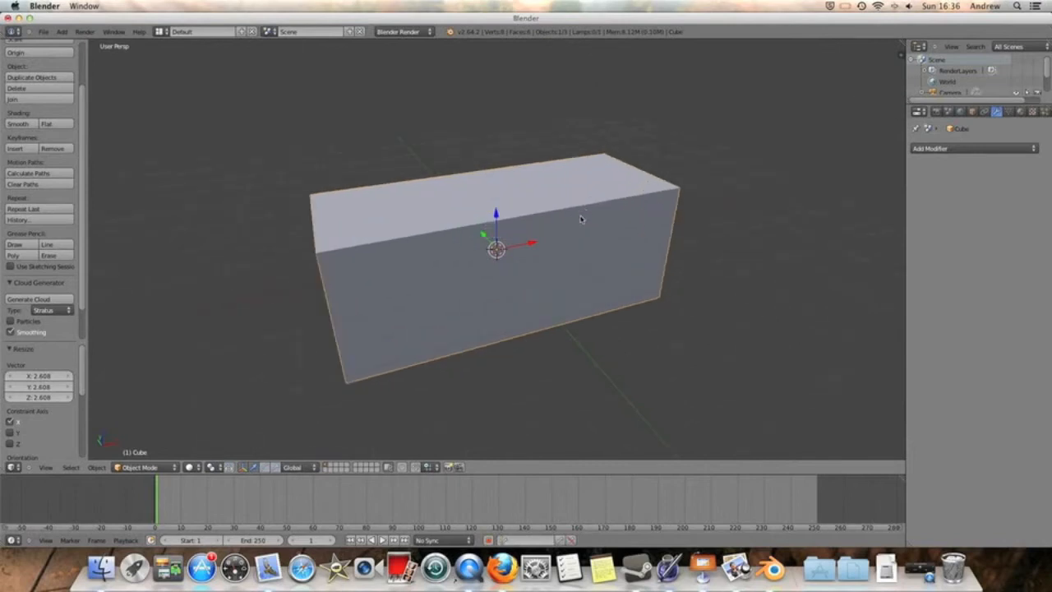
Step: Show the 3D view's properties and start the Screencast Keys display
click(154, 467)
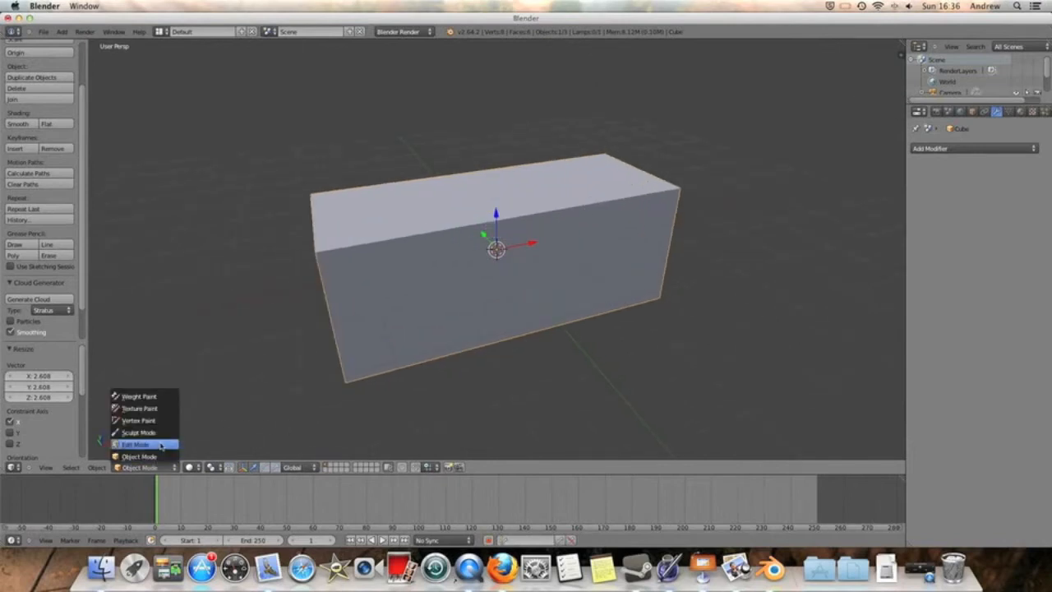
key(n)
scroll(839, 275, down, 1)
scroll(841, 485, down, 2)
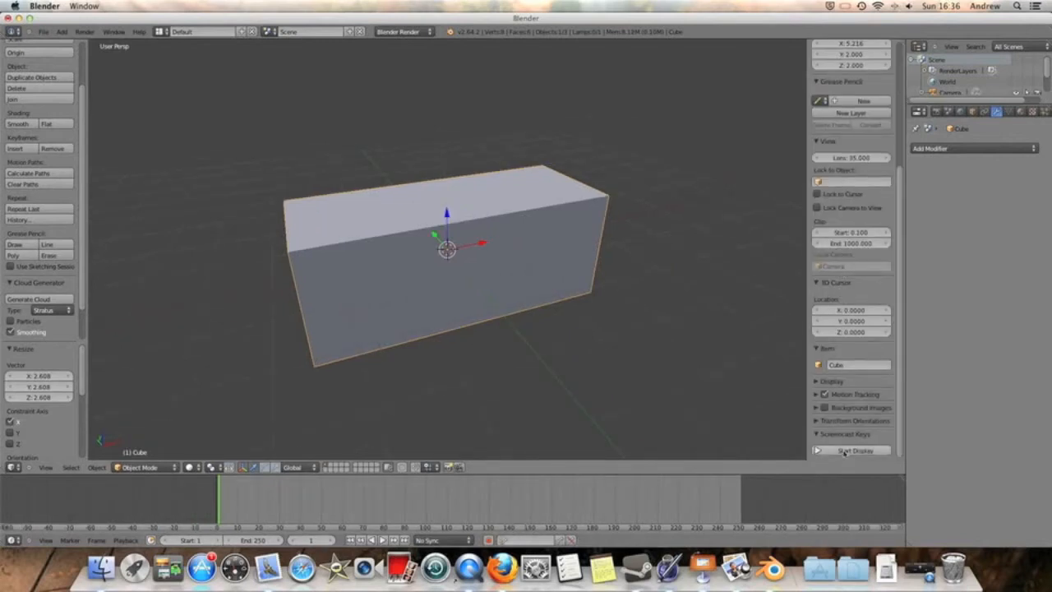
click(853, 451)
scroll(842, 449, down, 2)
scroll(842, 447, down, 5)
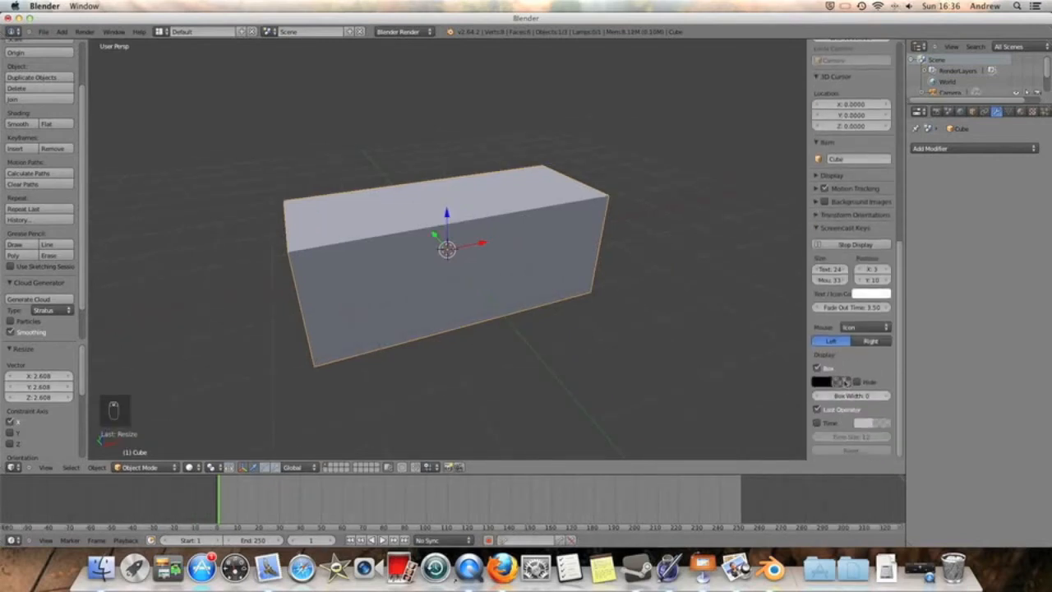
Step: Set the Screencast Keys text size to 30
click(844, 271)
click(844, 272)
click(844, 272)
click(844, 272)
click(844, 272)
click(844, 272)
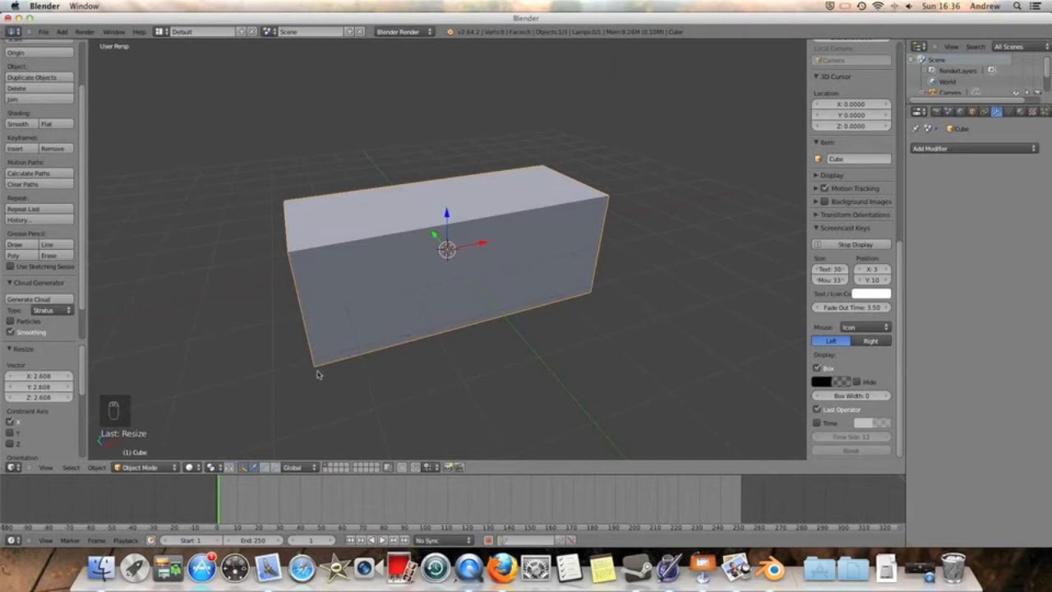
Step: Switch the stretched box to Edit Mode
middle_drag(488, 333, 280, 411)
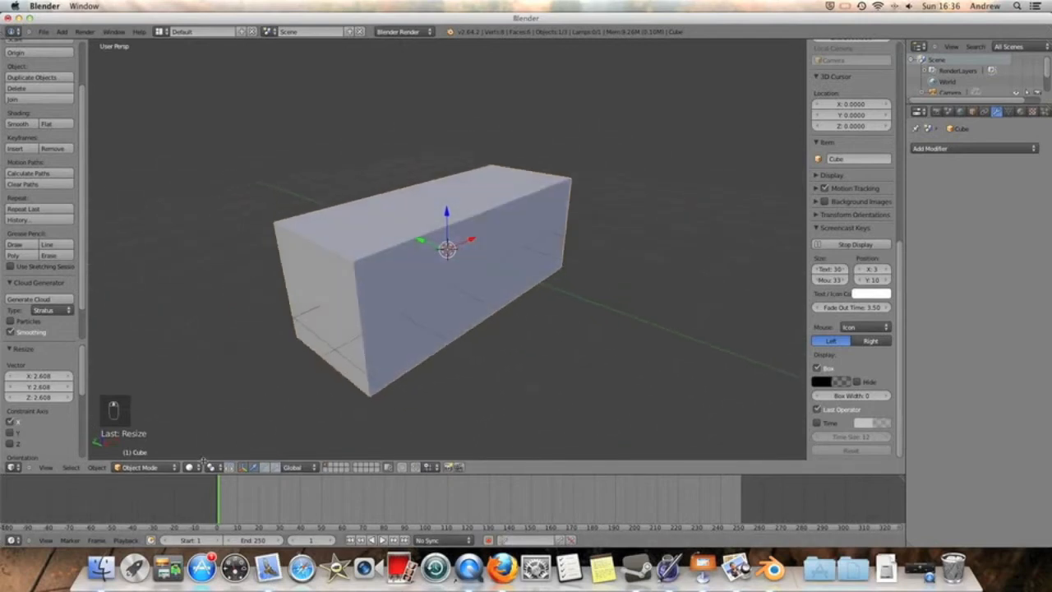
click(144, 466)
click(140, 442)
middle_drag(491, 323, 486, 321)
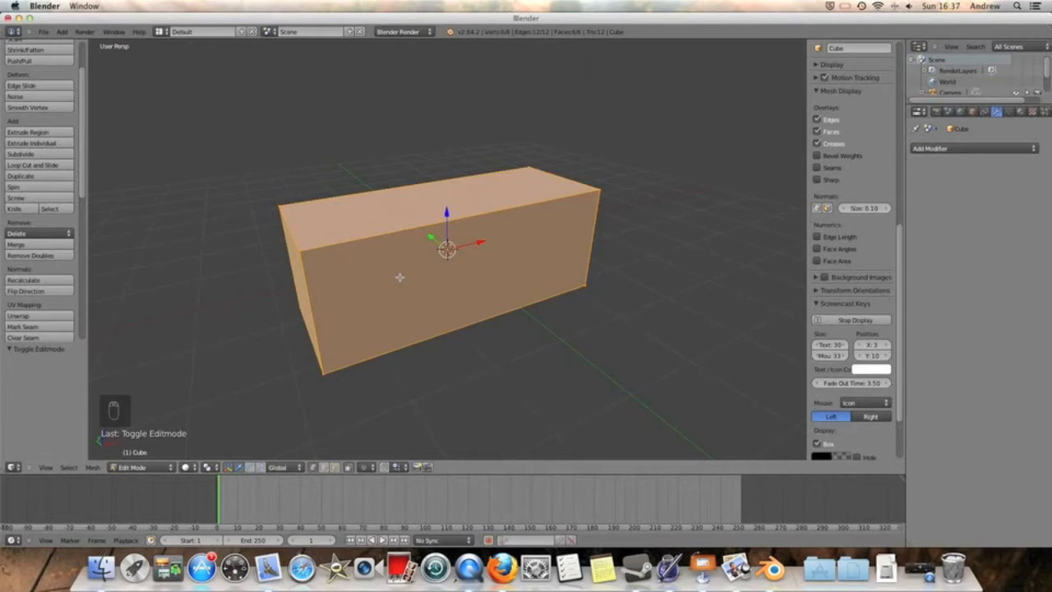
key(alt+r)
key(super+z)
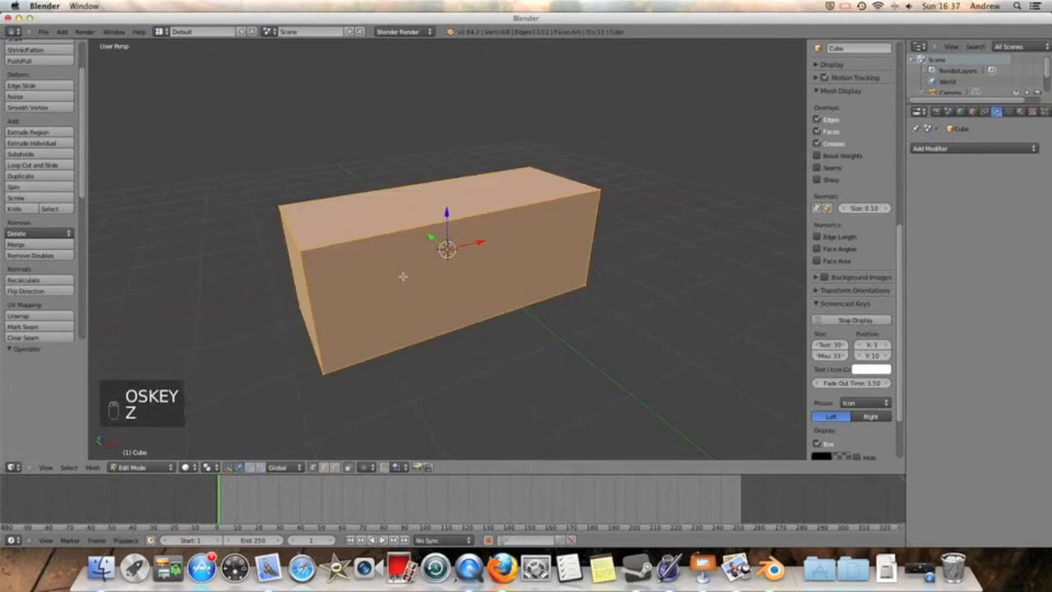
Step: Add two horizontal loop cuts around the box and spread them along Z by about 2.39, close to the upper and lower edges
key(ctrl+r)
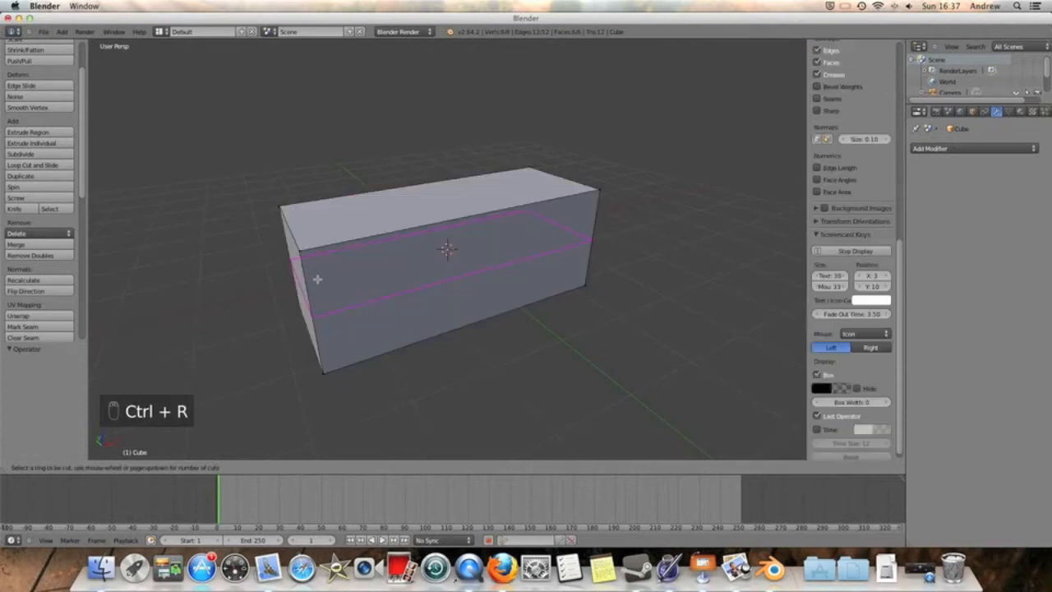
scroll(312, 279, up, 3)
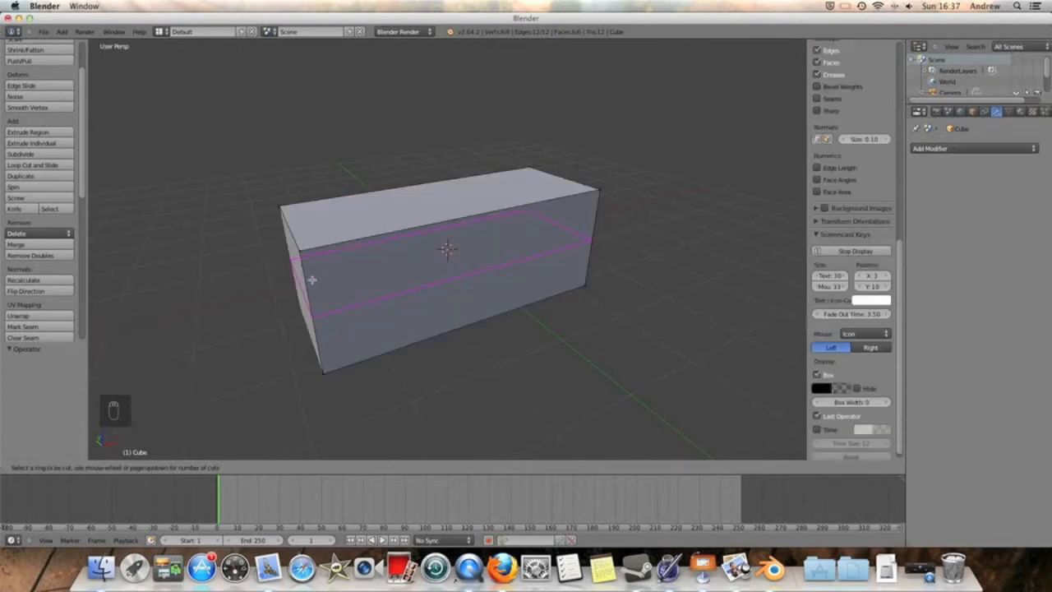
scroll(313, 280, up, 1)
scroll(312, 280, down, 1)
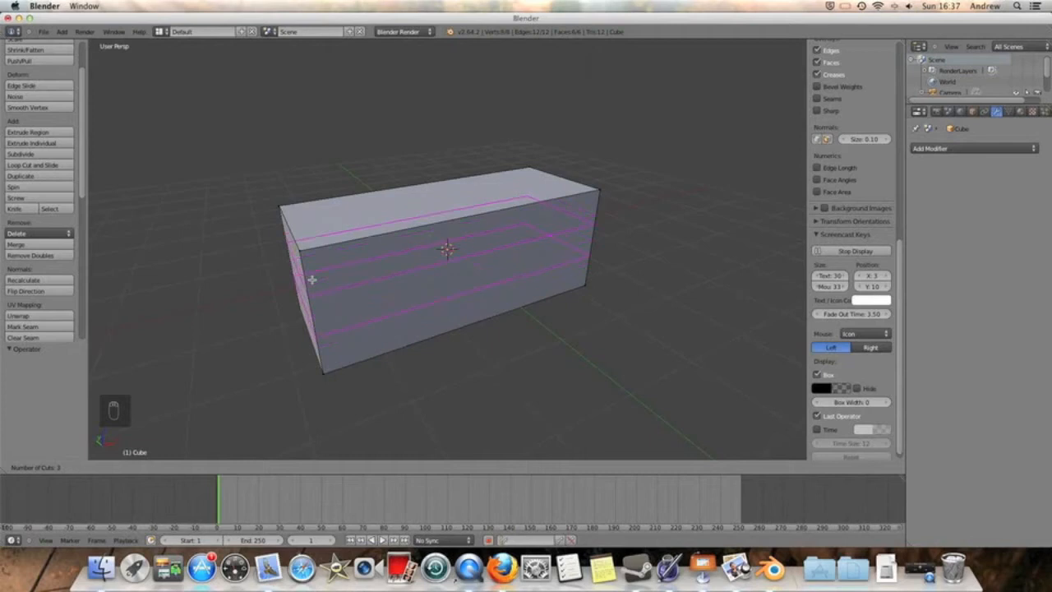
click(312, 279)
key(s)
key(z)
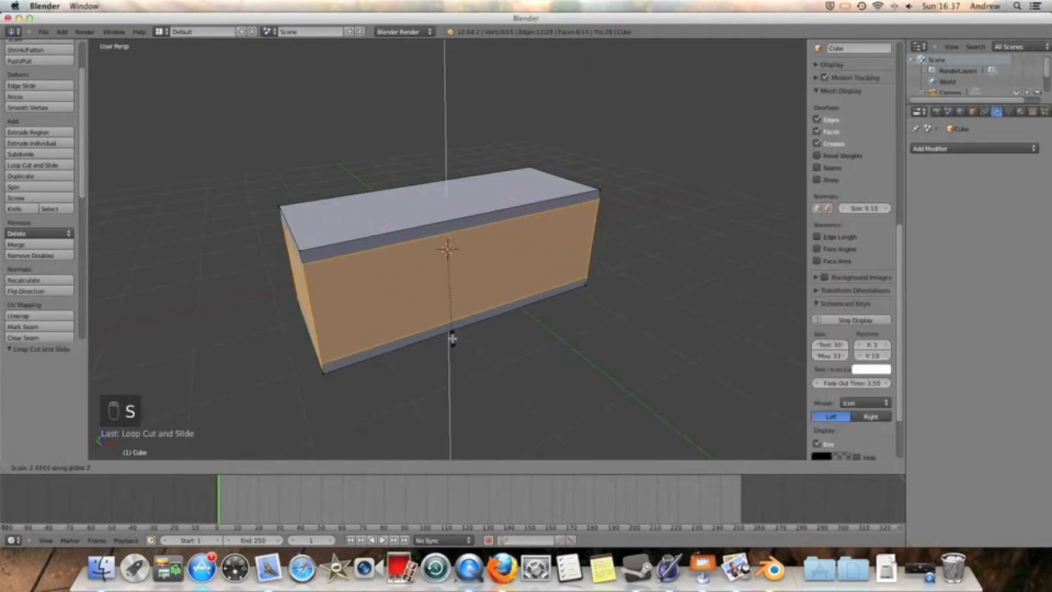
click(449, 338)
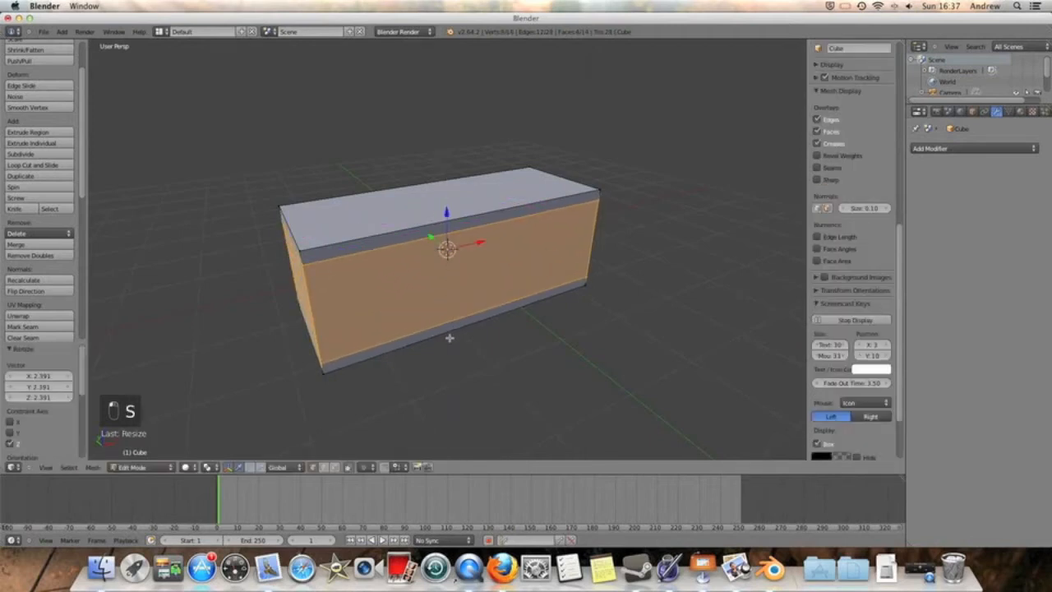
Step: Switch to face selection and select the narrow upper and lower strip faces on one long side, checking the chest photo
click(335, 468)
middle_drag(528, 344, 492, 204)
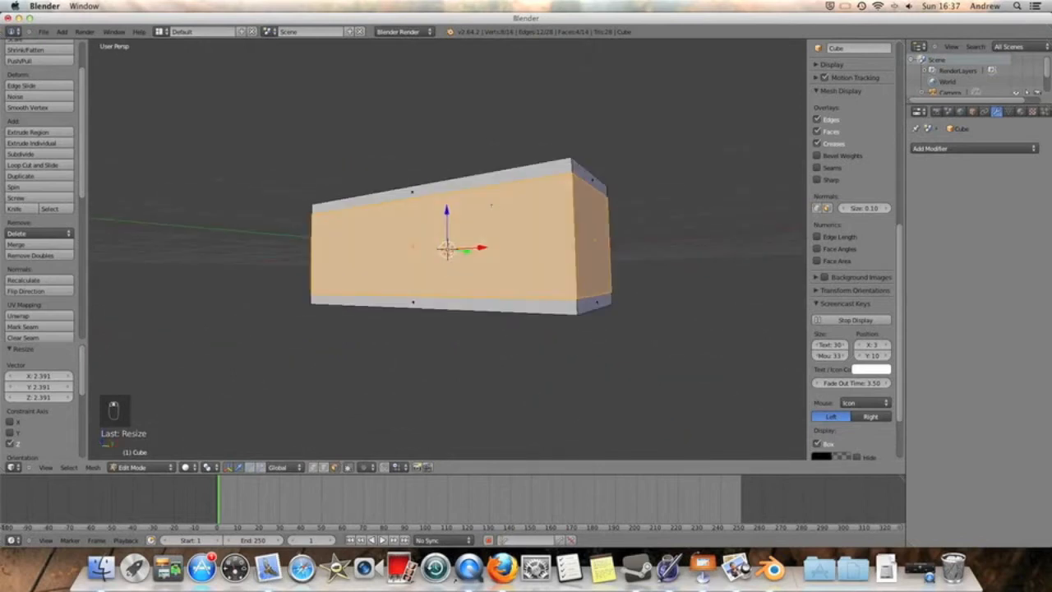
right_click(447, 187)
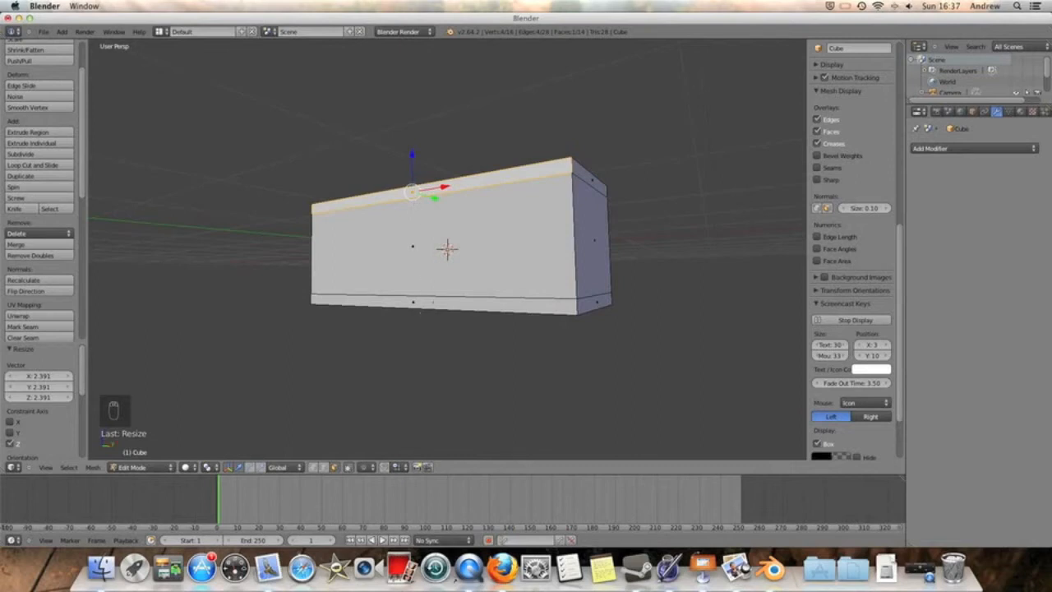
shift+right_click(421, 305)
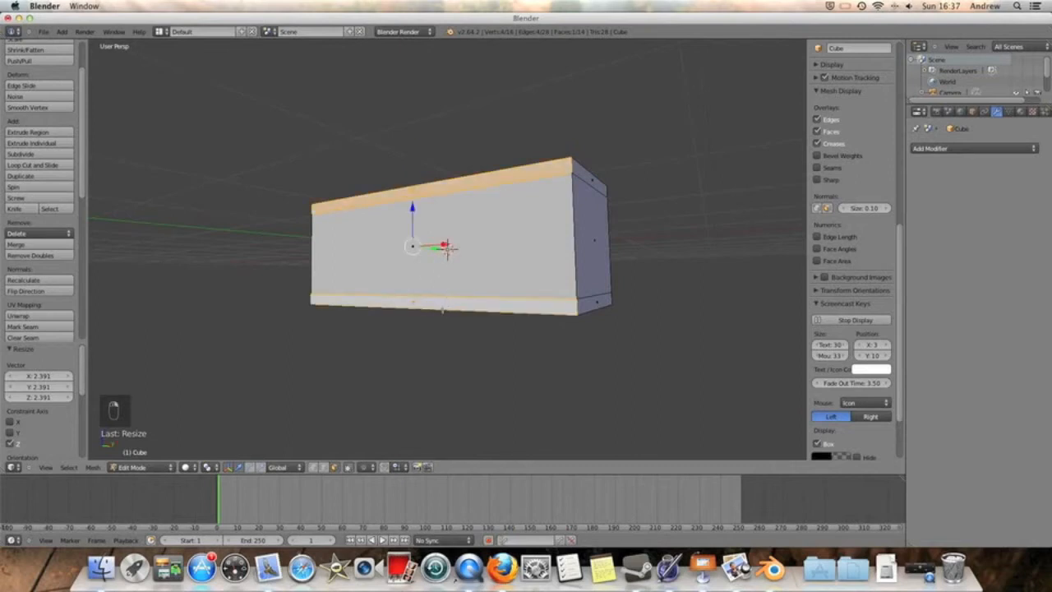
middle_drag(448, 251, 462, 297)
key(ctrl+Left)
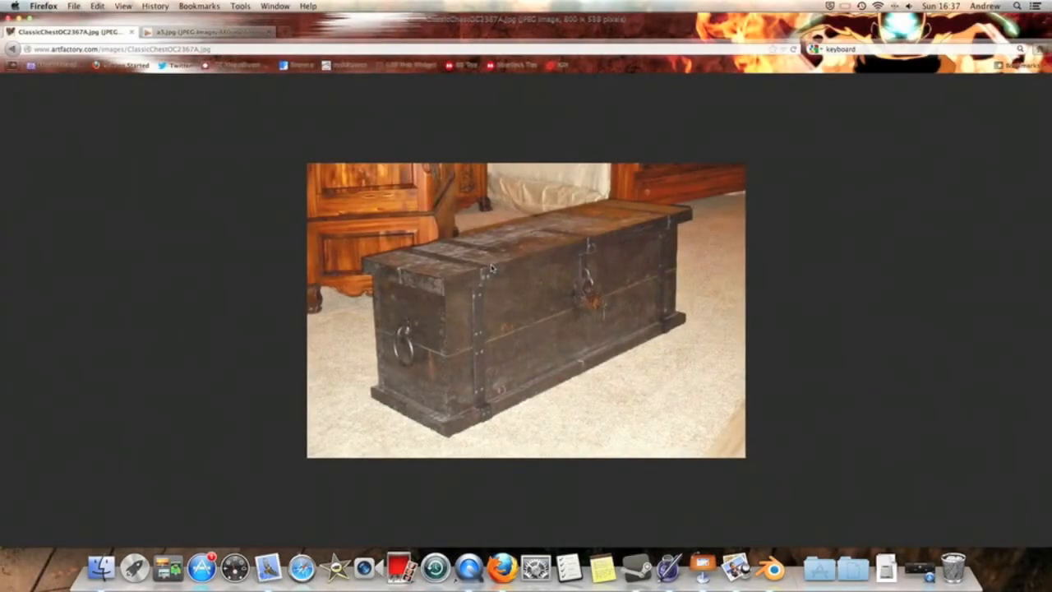
key(ctrl+Right)
middle_drag(486, 267, 422, 284)
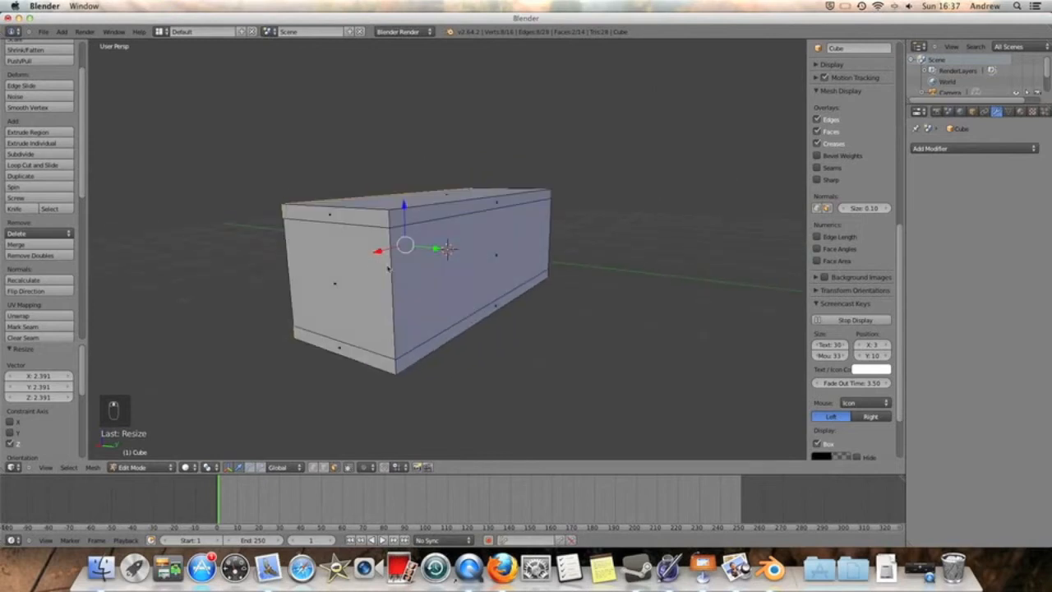
Step: Add the narrow upper and lower strip faces on the other three sides of the box to the selection
right_click(348, 216)
shift+right_click(351, 357)
shift+right_click(423, 360)
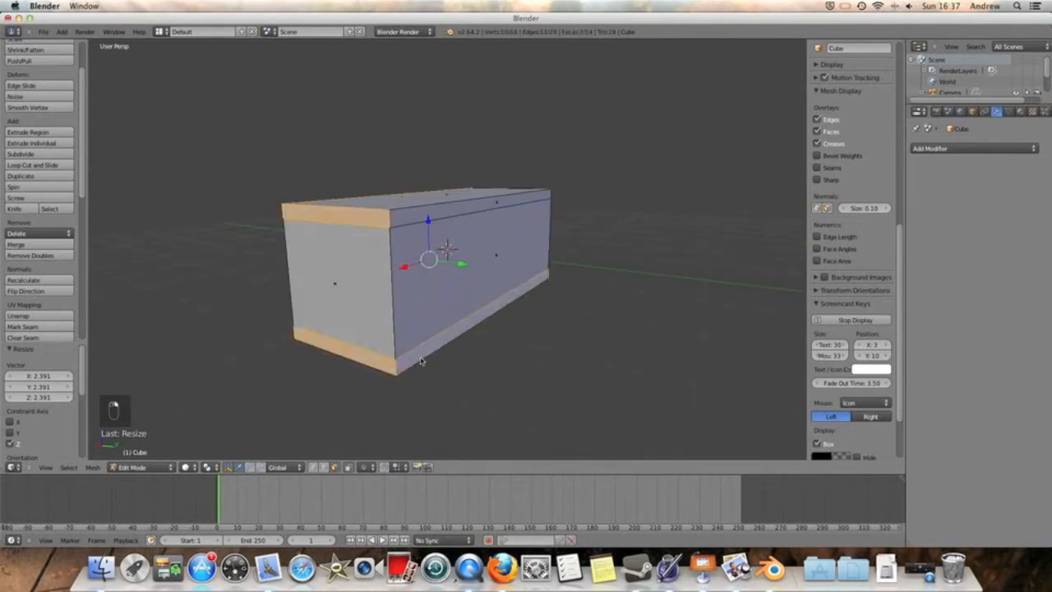
middle_drag(713, 207, 534, 210)
shift+right_click(460, 215)
shift+right_click(439, 352)
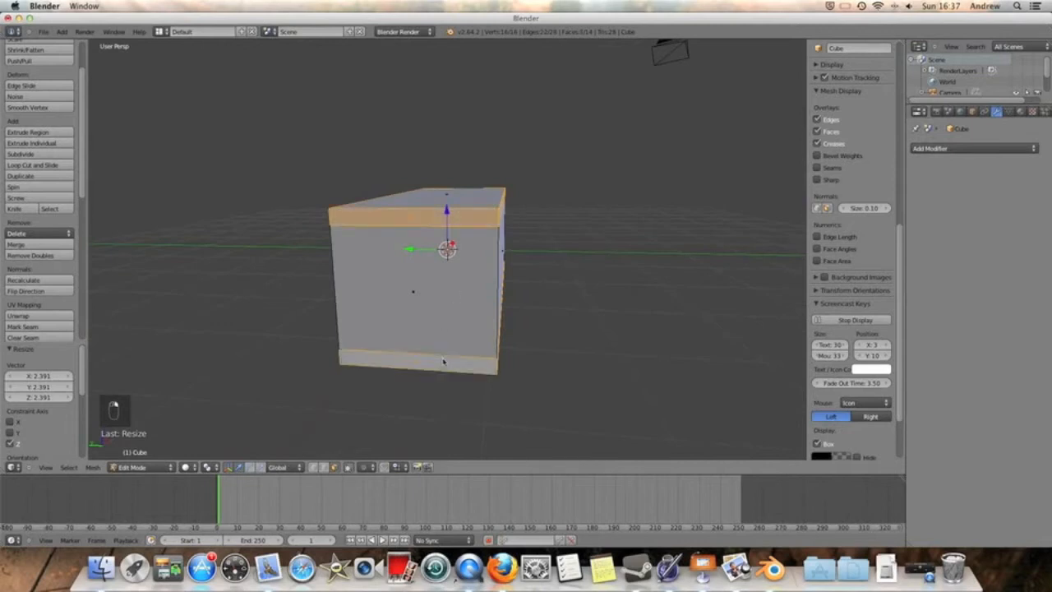
middle_drag(596, 258, 548, 262)
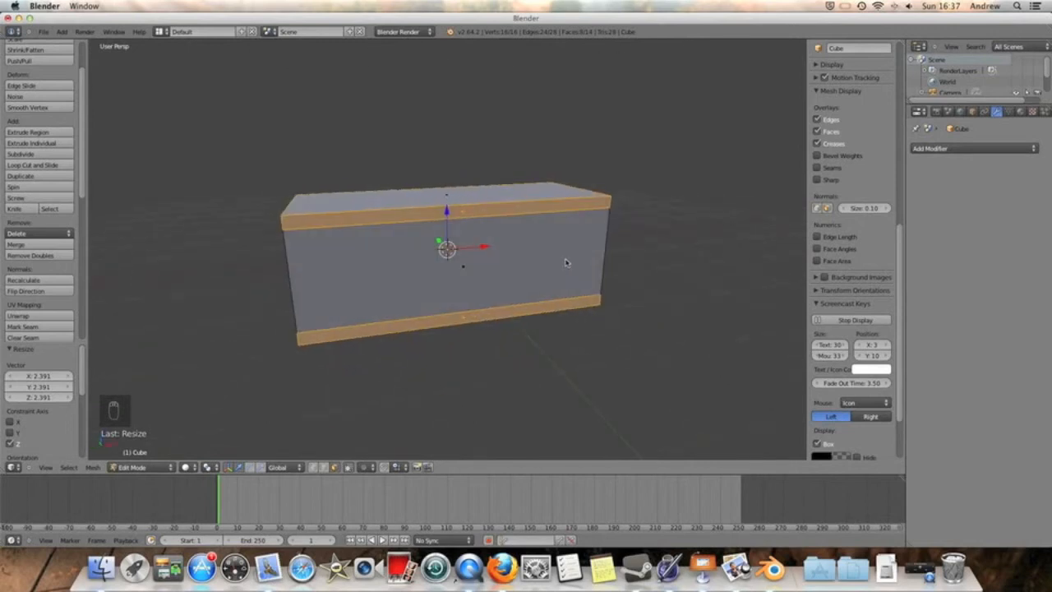
key(e)
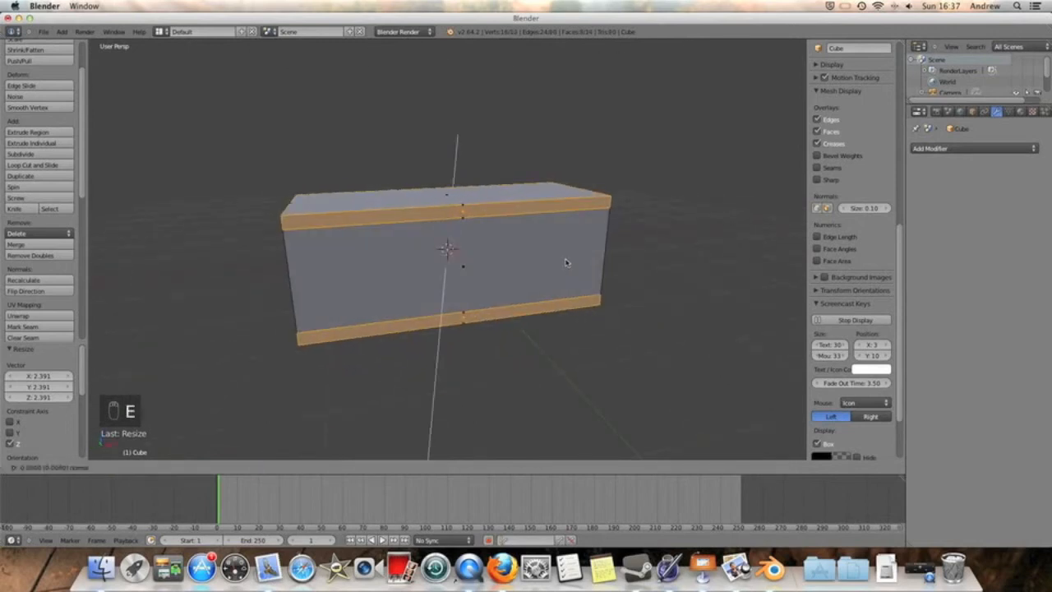
click(565, 262)
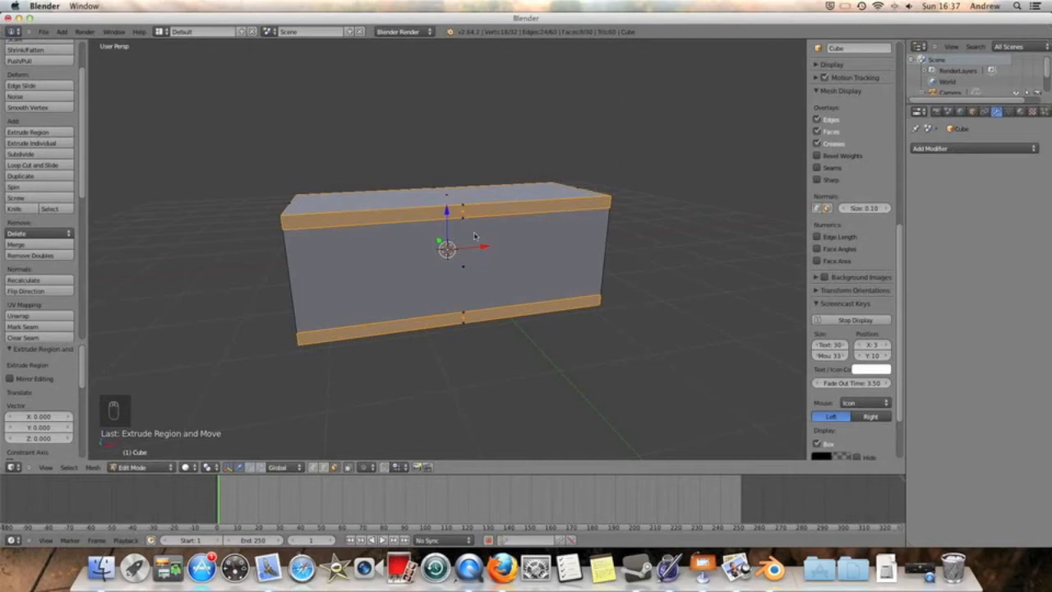
key(super+z)
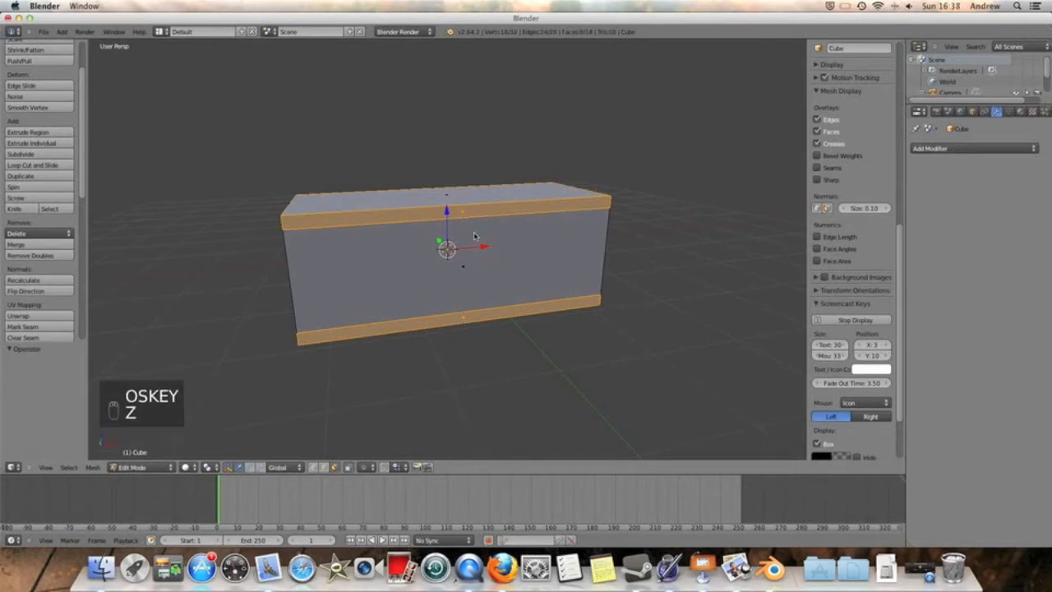
Step: Extrude the selected upper and lower strip faces in place, without any offset
key(e)
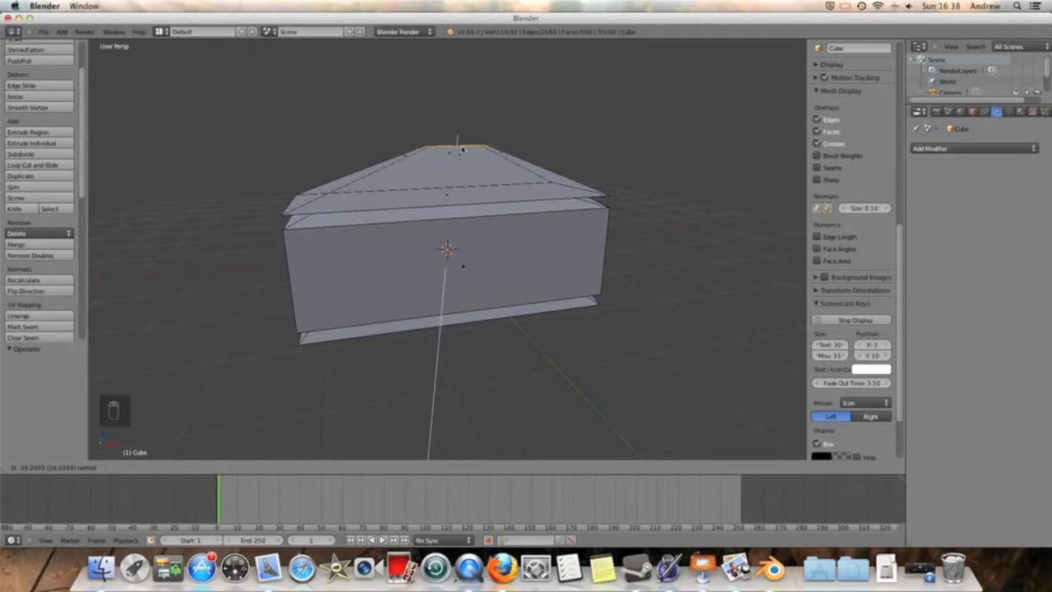
right_click(462, 149)
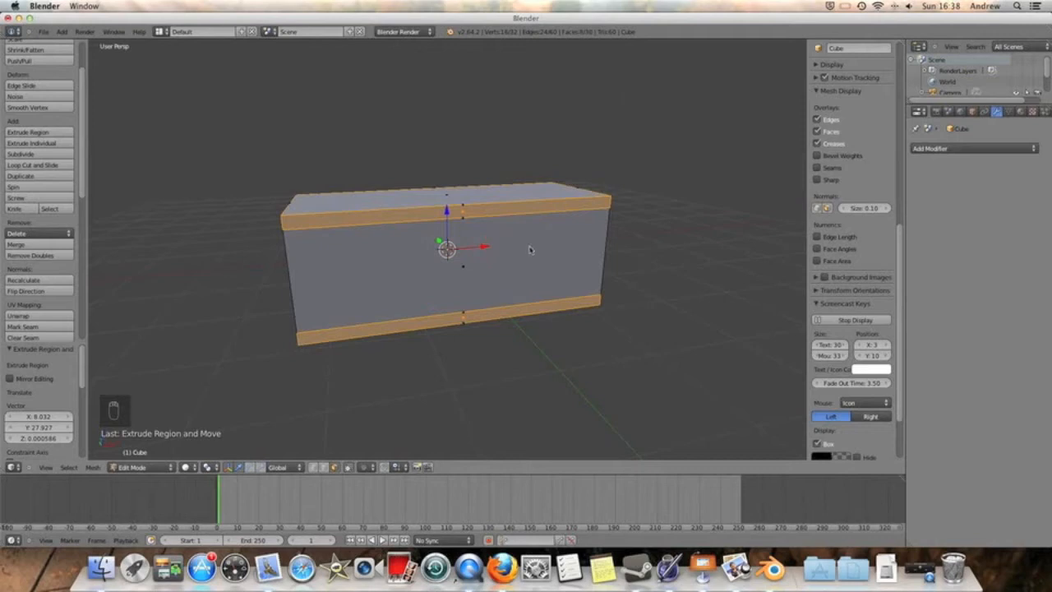
Step: Try scaling the extruded strips up by about 1.39 on all axes, and undo that scaling
key(s)
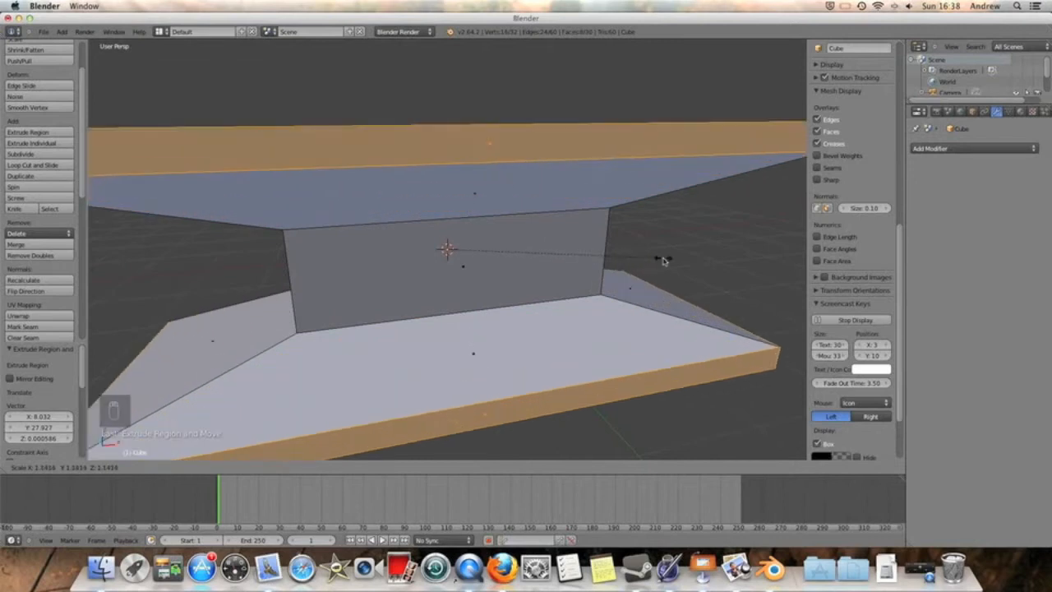
click(593, 253)
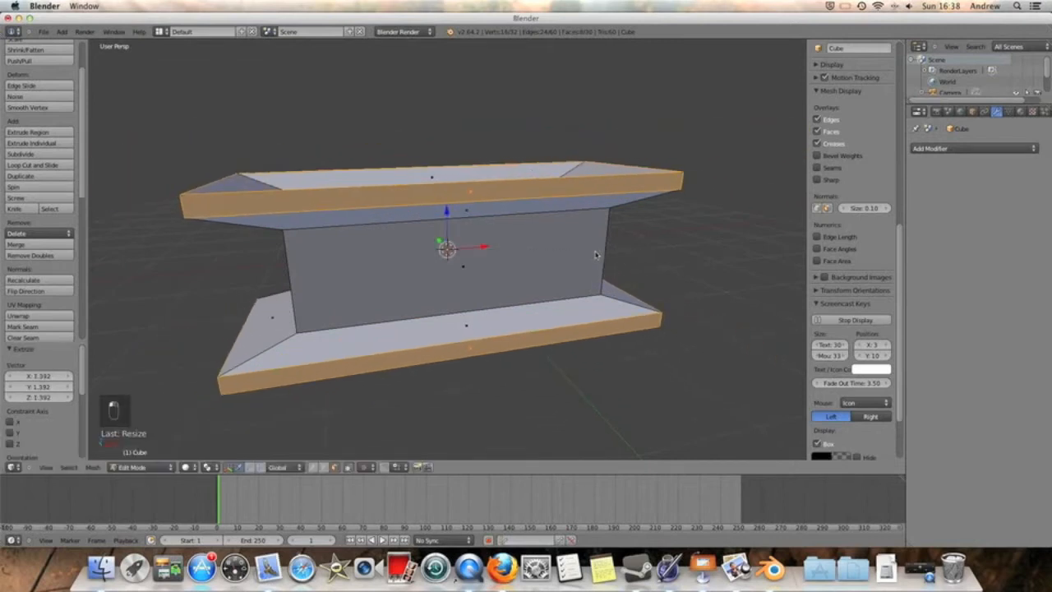
middle_drag(622, 261, 519, 258)
key(super+z)
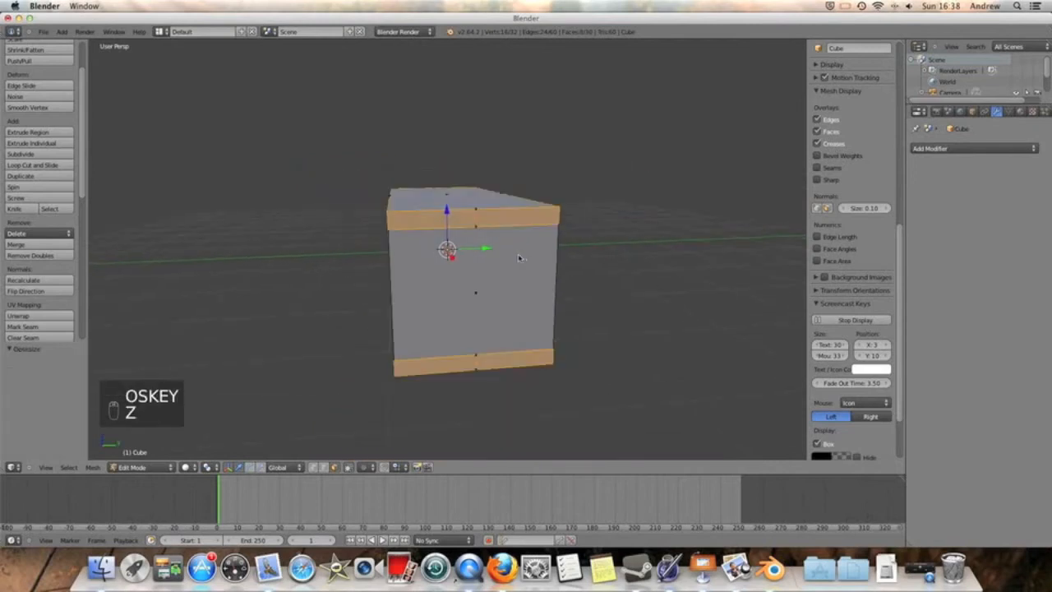
Step: Scale the extruded strips outward by about 1.07 on X and Y only, plus about 1.13 more along Y
key(s)
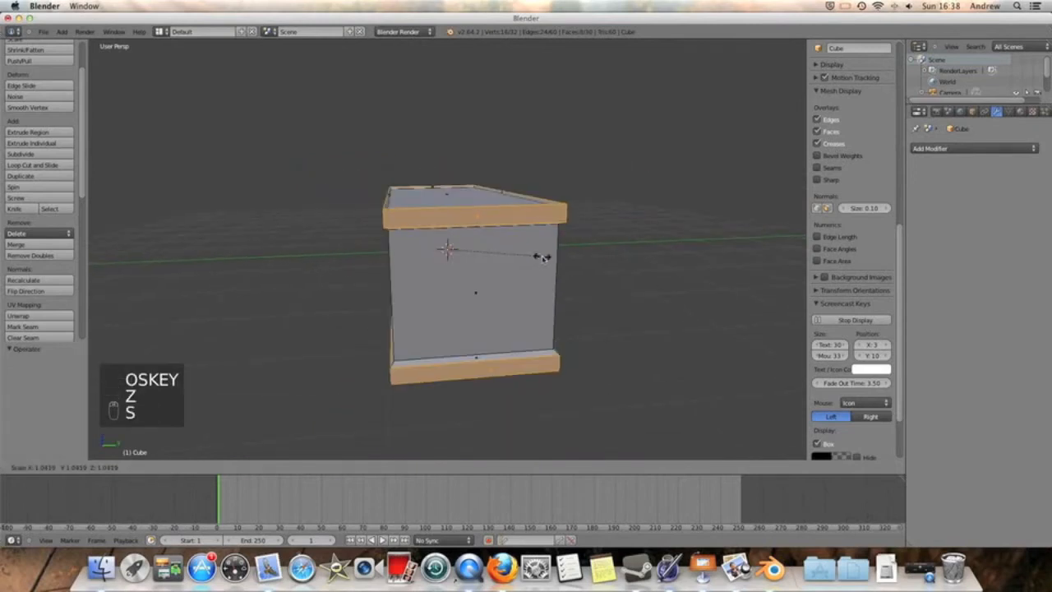
key(shift+z)
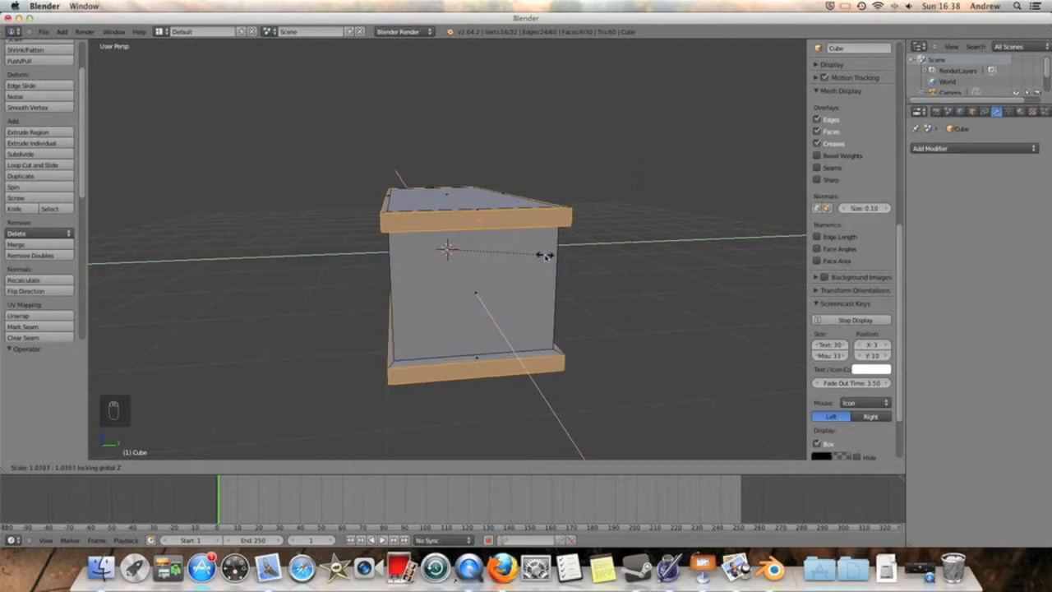
click(546, 254)
middle_drag(558, 257, 442, 329)
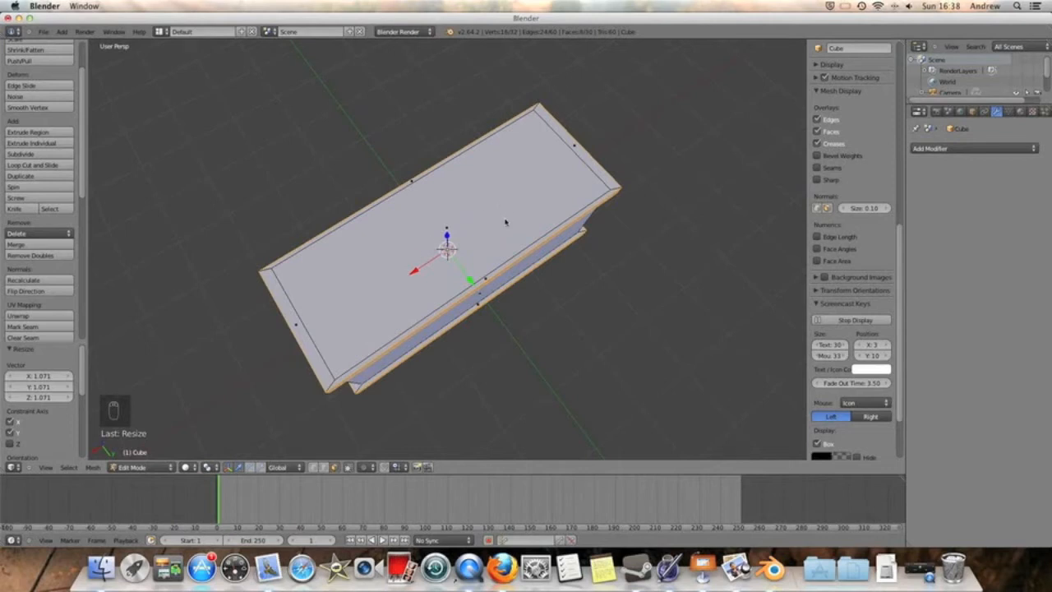
key(s)
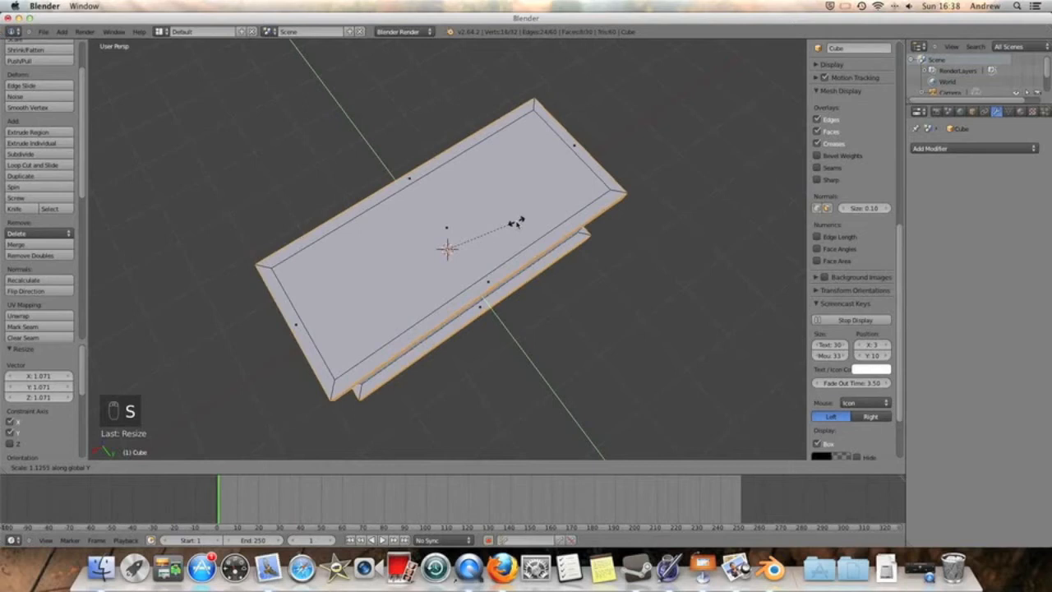
click(511, 222)
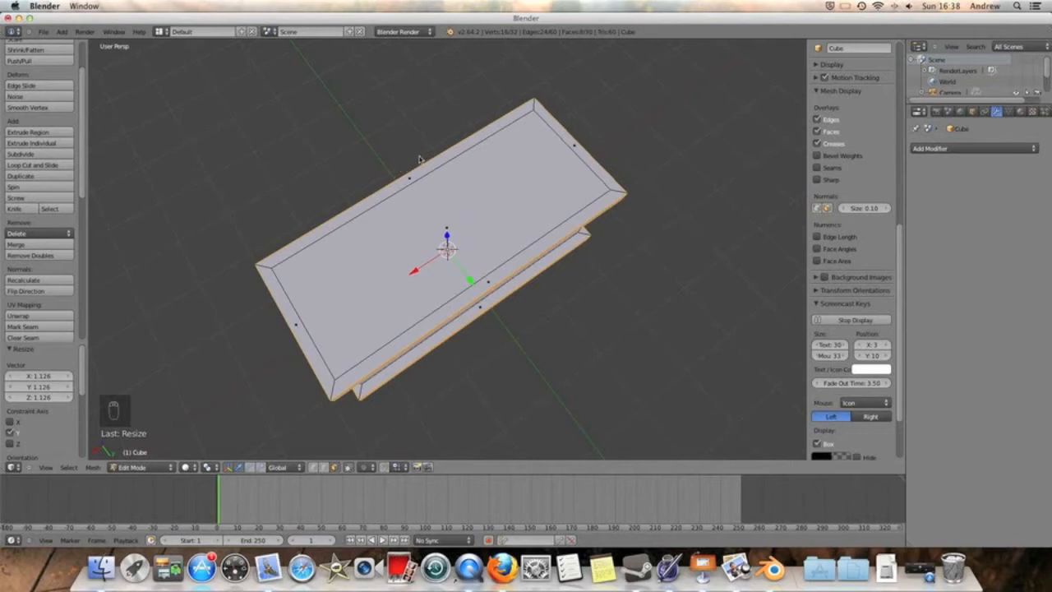
Step: Compare the rims with the chest photo and add two evenly spaced, unslid loop cuts across the chest's length
middle_drag(442, 188, 574, 98)
middle_drag(541, 97, 677, 108)
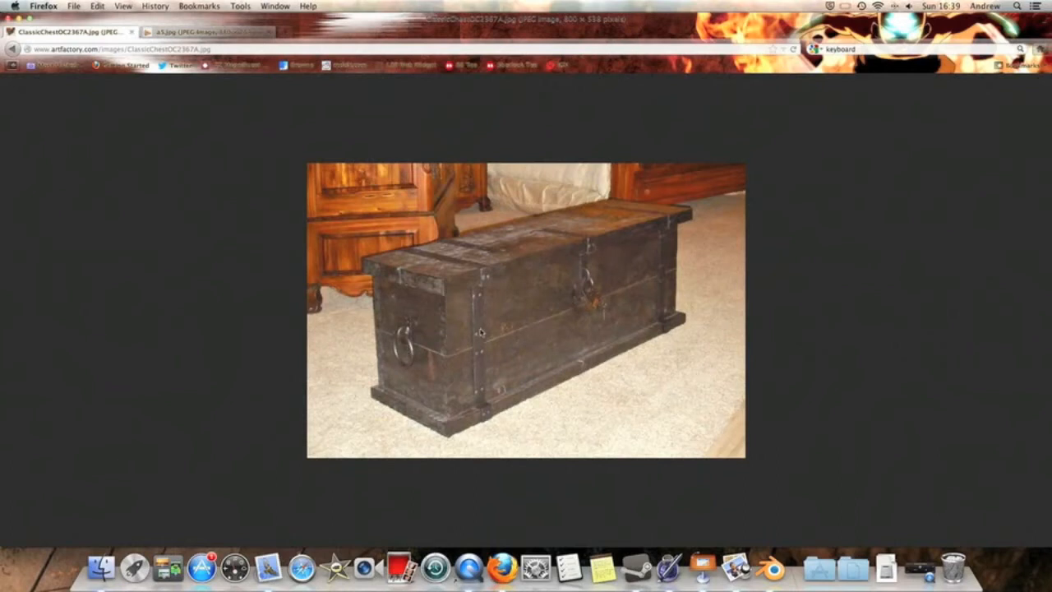
key(super+Tab)
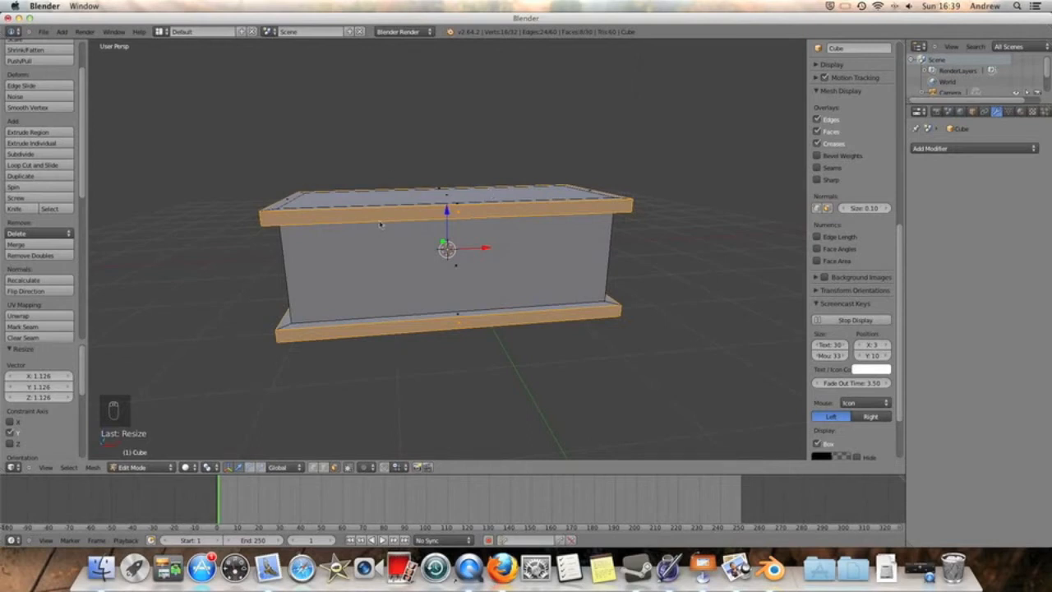
mouse_move(510, 291)
middle_down()
mouse_move(505, 277)
mouse_move(511, 298)
middle_up()
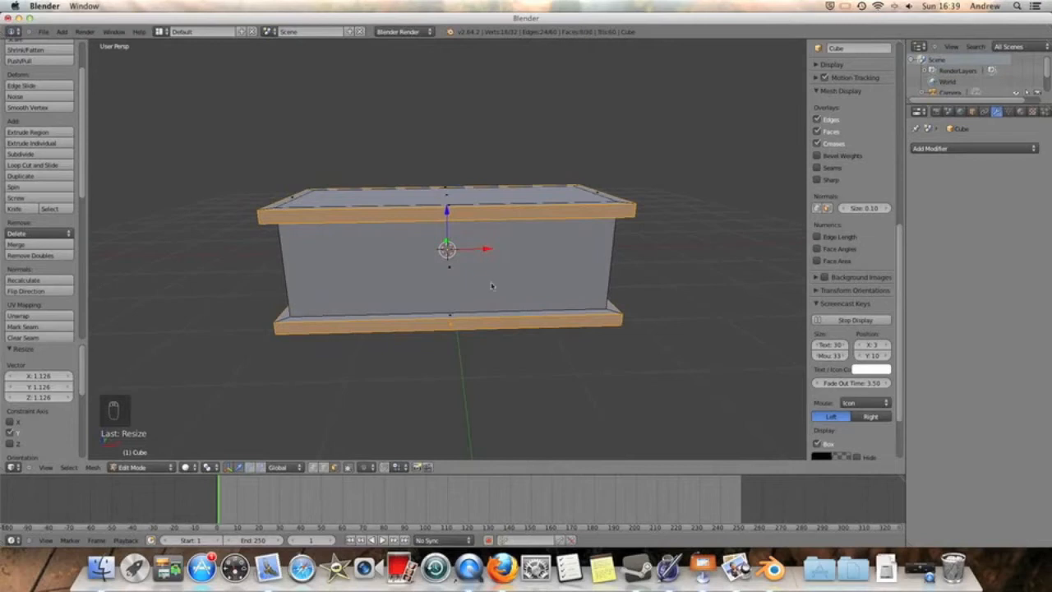
key(ctrl+r)
scroll(449, 218, up, 1)
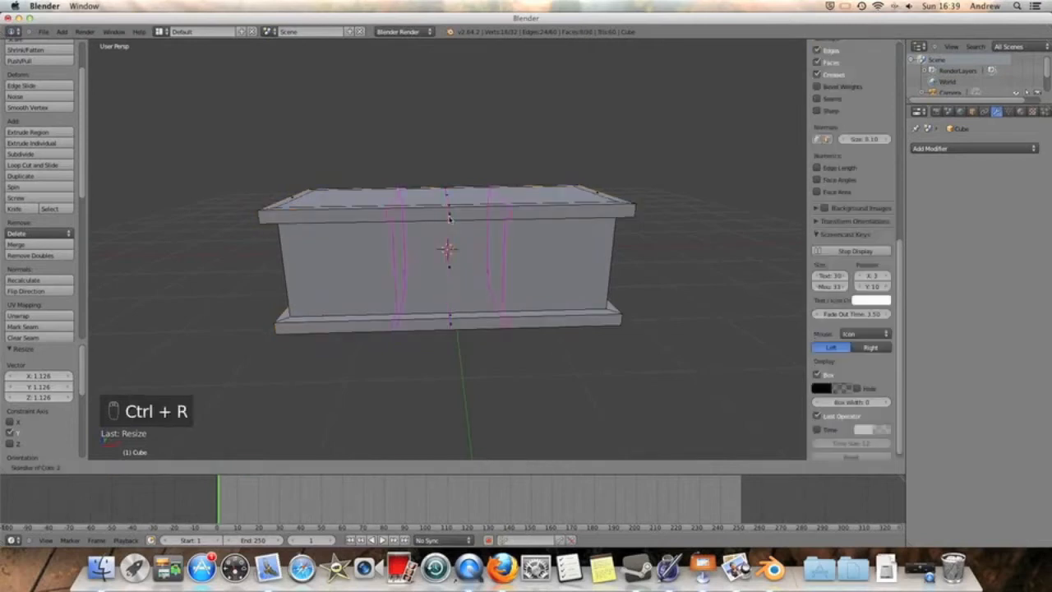
click(448, 217)
right_click(449, 218)
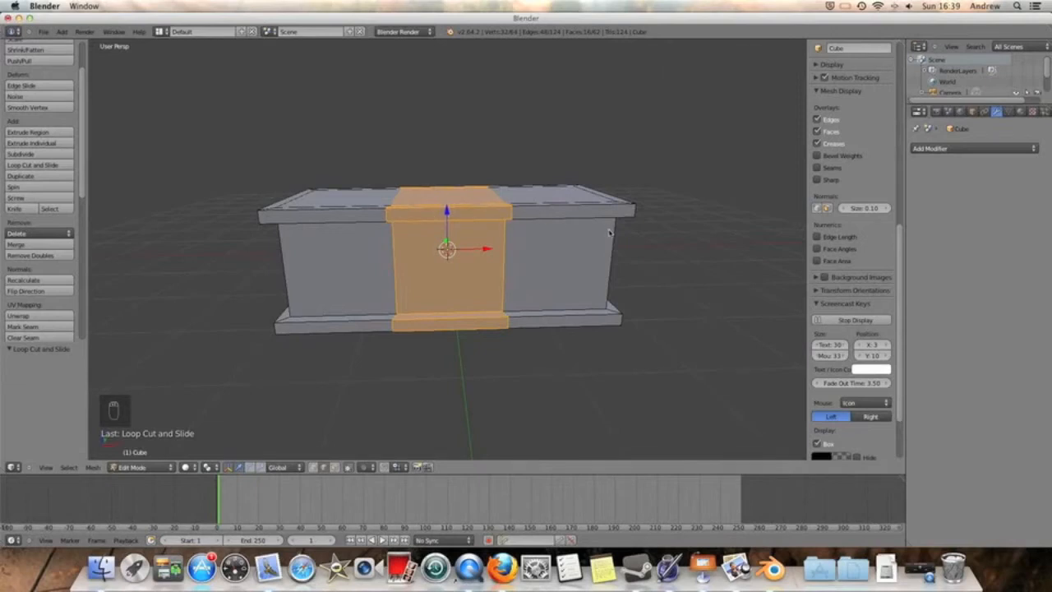
Step: Scale the selected middle band to about 0.205 along X and move it about -1.57 along X
key(s)
key(x)
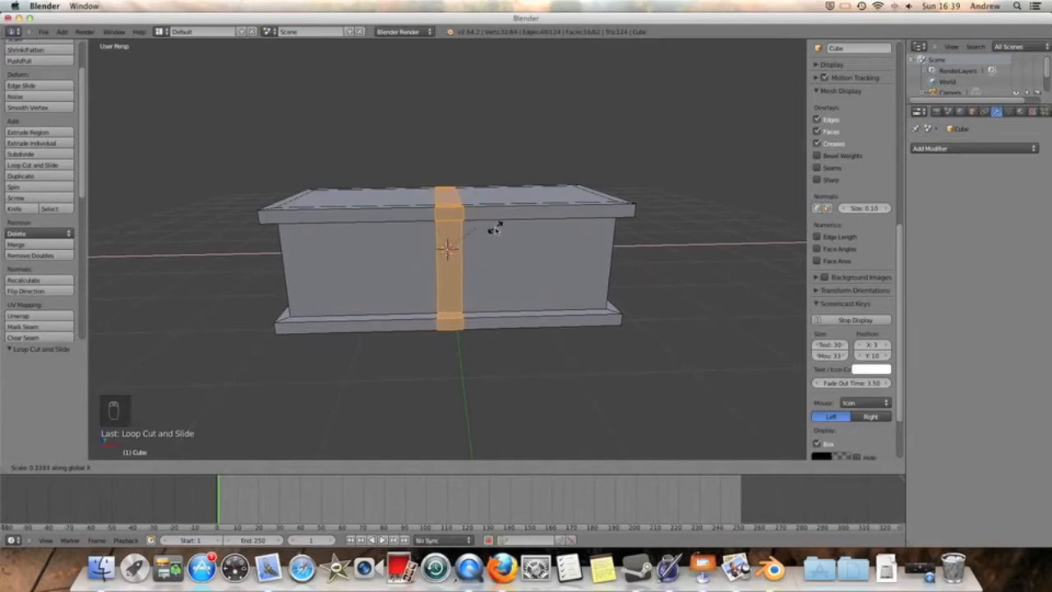
click(490, 230)
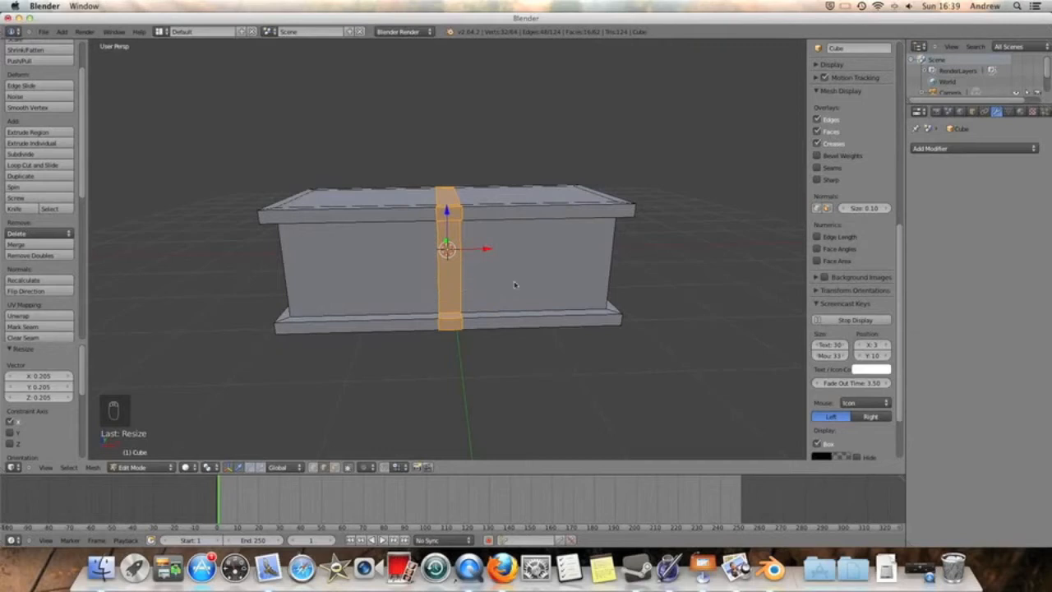
drag(485, 248, 394, 251)
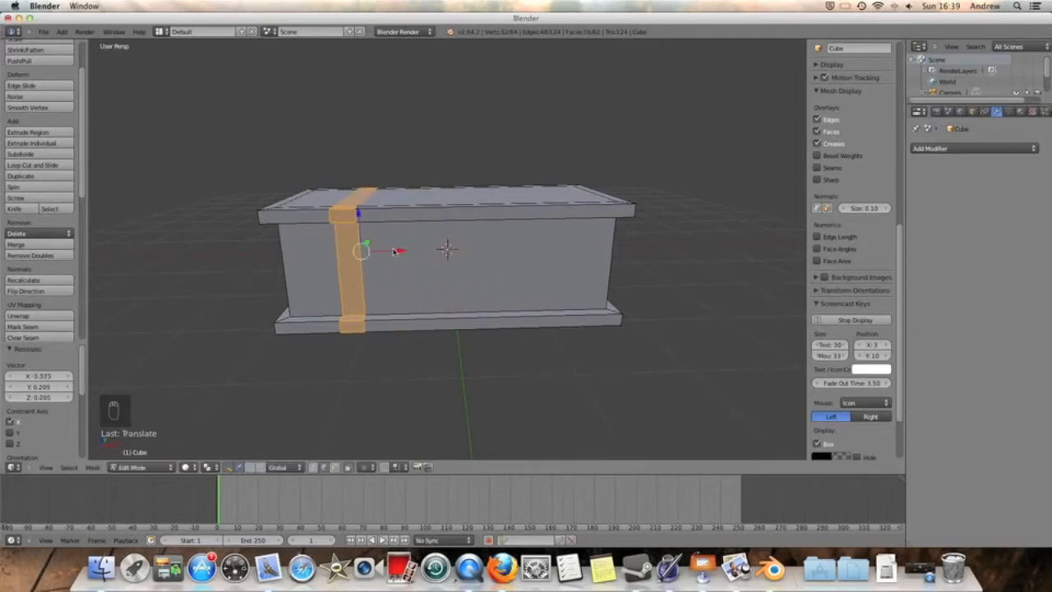
Step: Duplicate the selected band faces in place and separate the copy into its own object
middle_drag(421, 251, 474, 263)
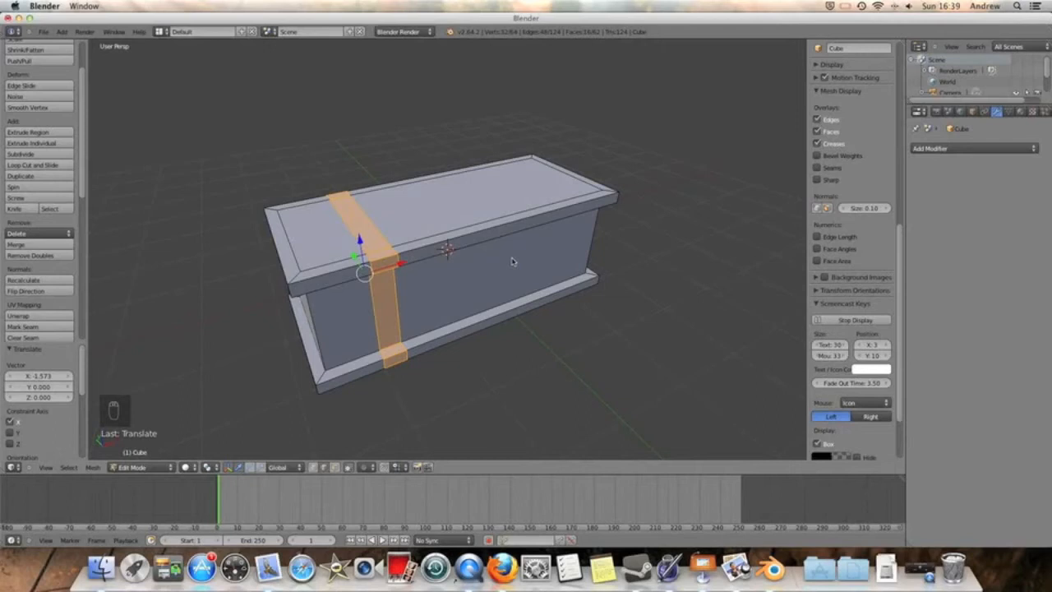
key(shift+d)
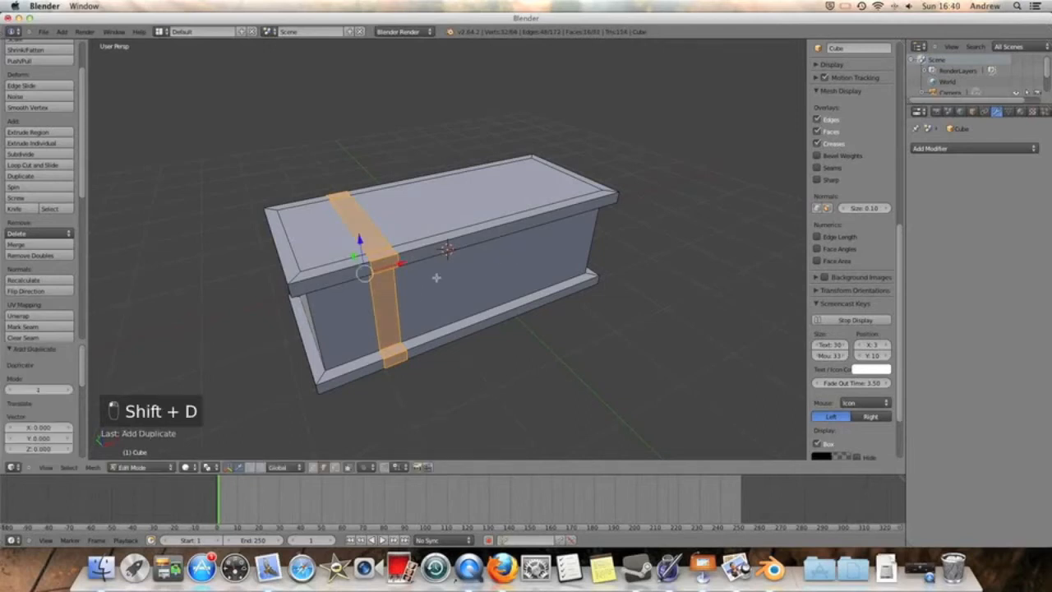
key(p)
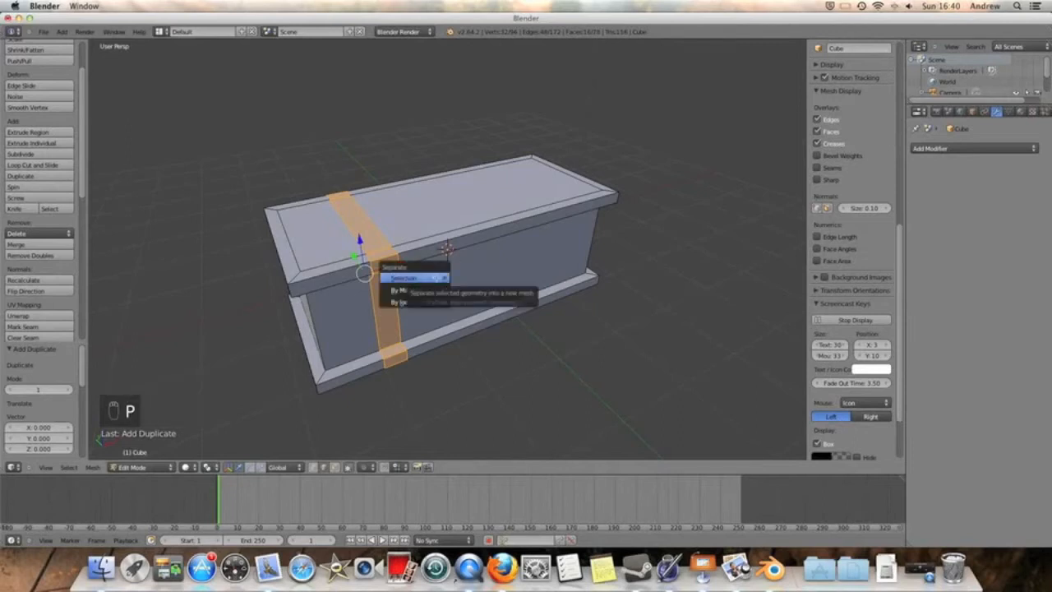
click(429, 278)
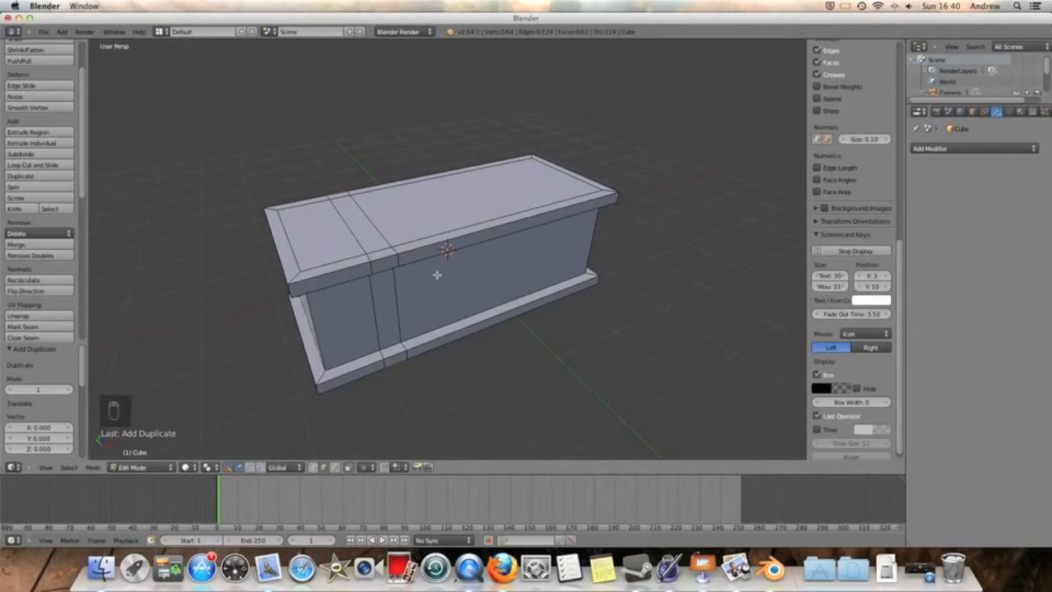
key(space)
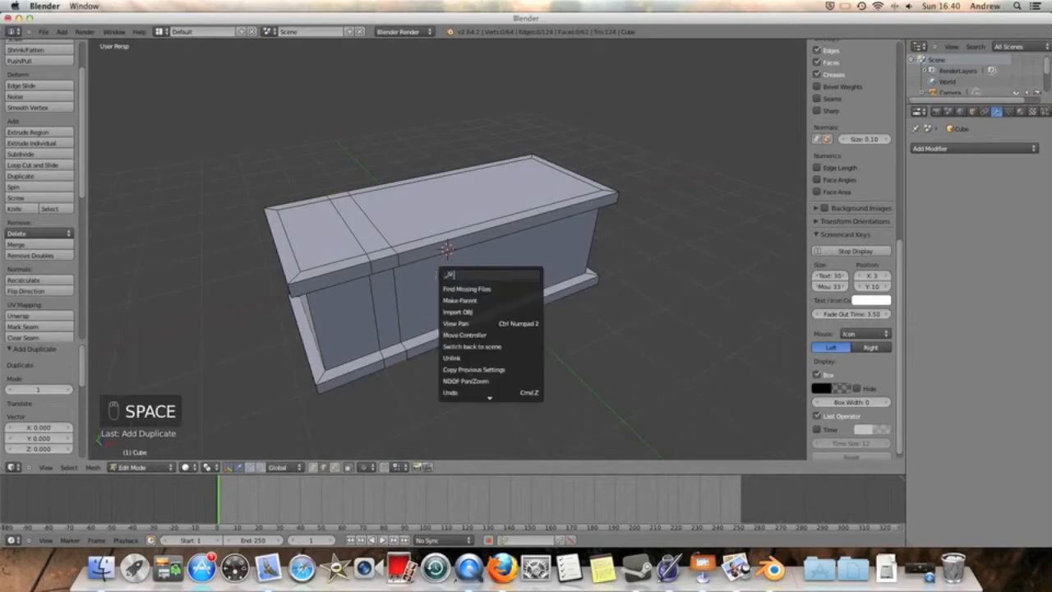
text(sepa)
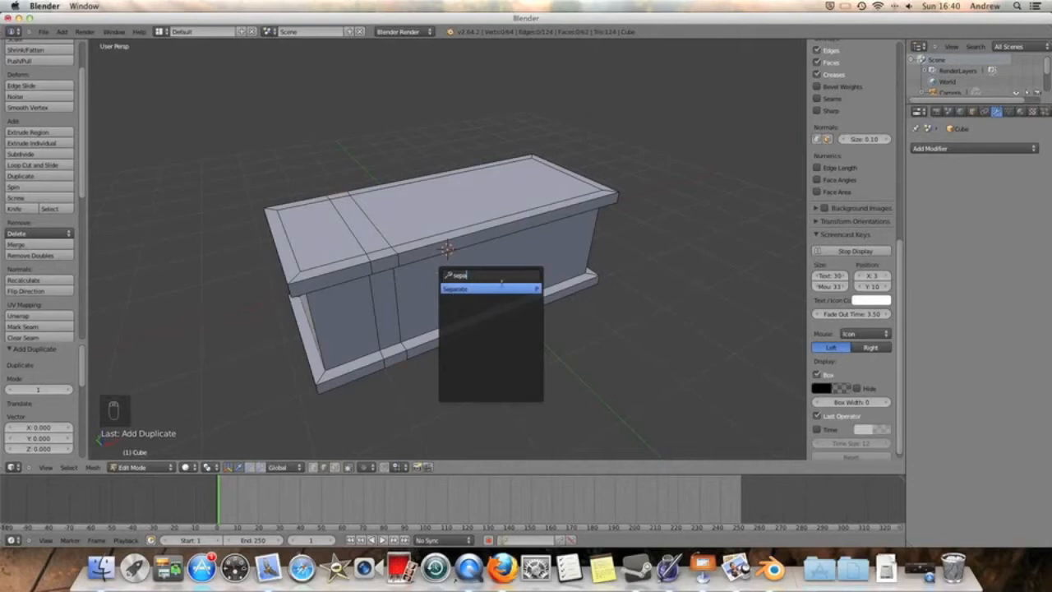
key(Escape)
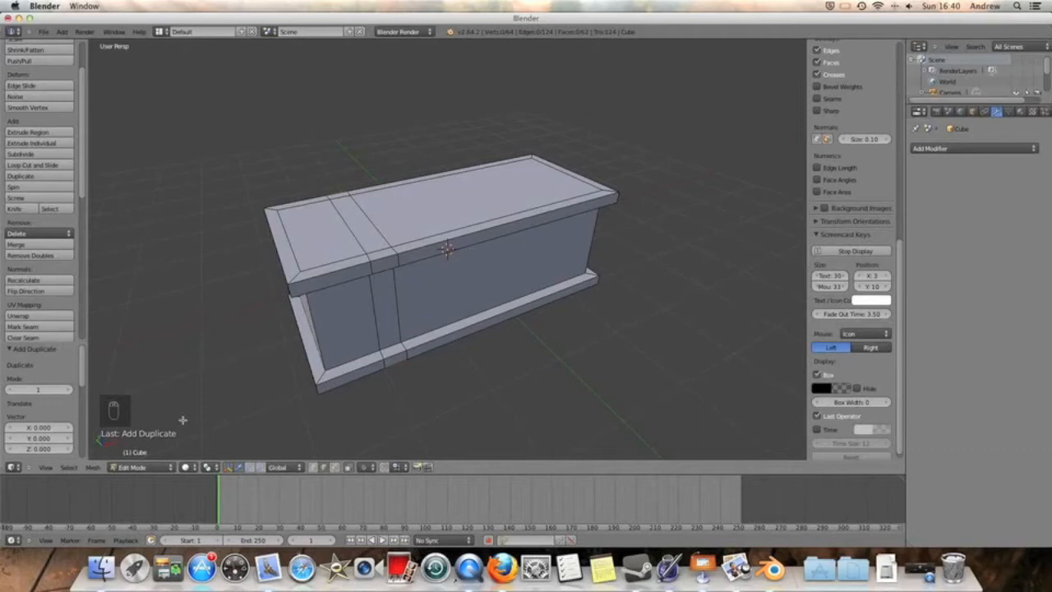
Step: Switch to Object Mode and test-move the separated band and the chest body, cancelling both moves
click(144, 467)
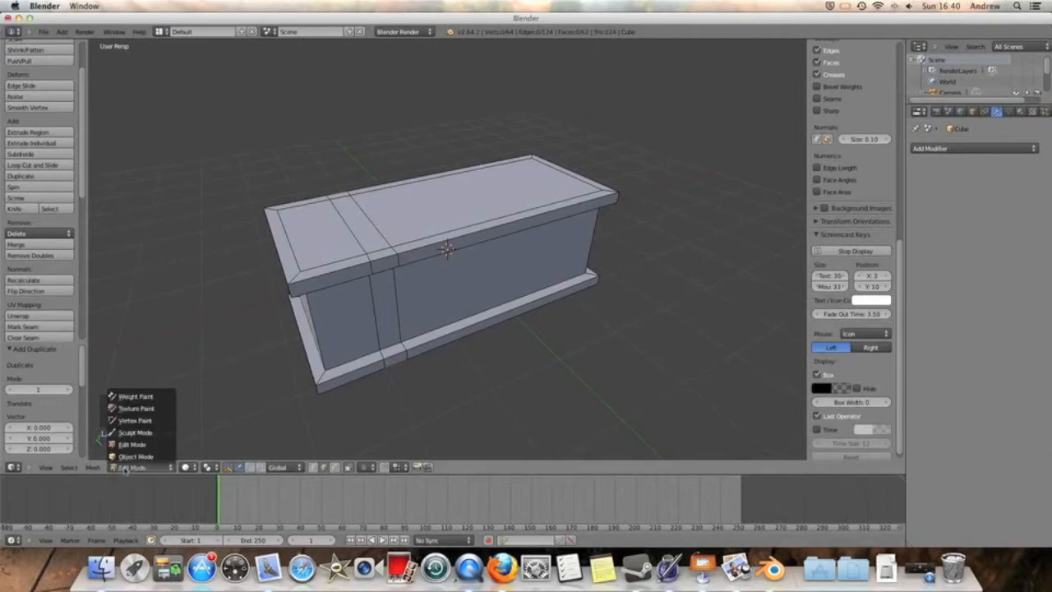
click(136, 458)
right_click(396, 258)
middle_drag(396, 258, 374, 232)
key(g)
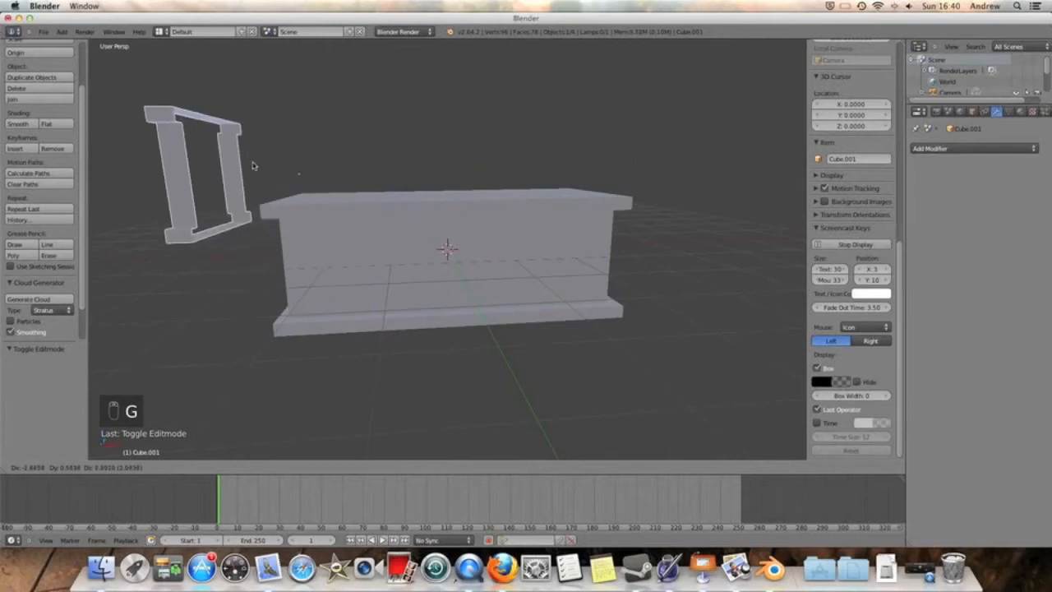
right_click(254, 165)
right_click(487, 234)
key(g)
right_click(541, 59)
middle_drag(491, 134, 277, 424)
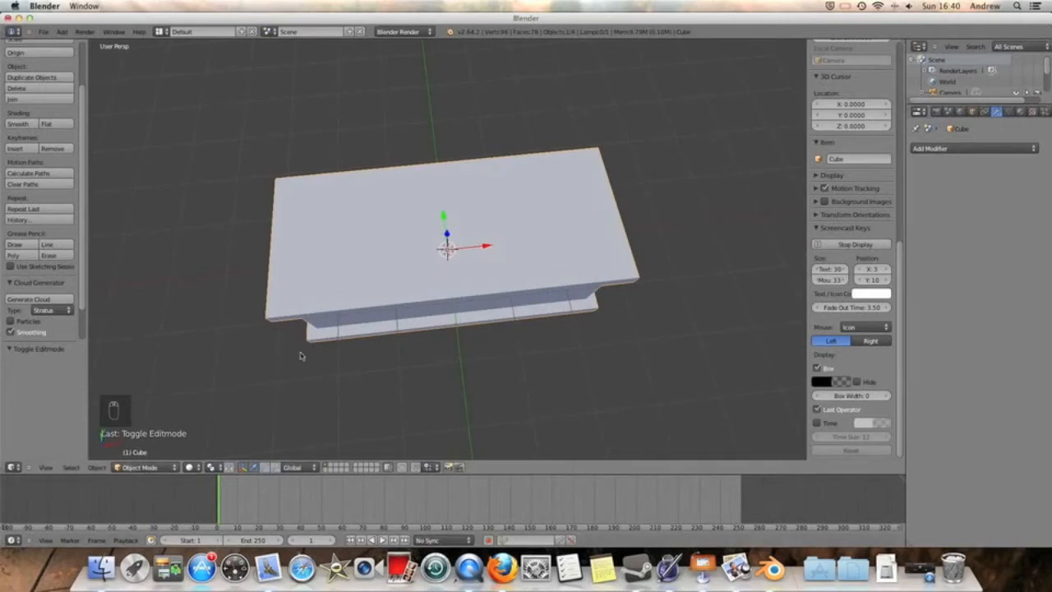
Step: Enter Edit Mode on the chest body and add one loop cut near mid-length, sliding it slightly toward the band
click(142, 467)
click(141, 439)
middle_drag(442, 225, 352, 245)
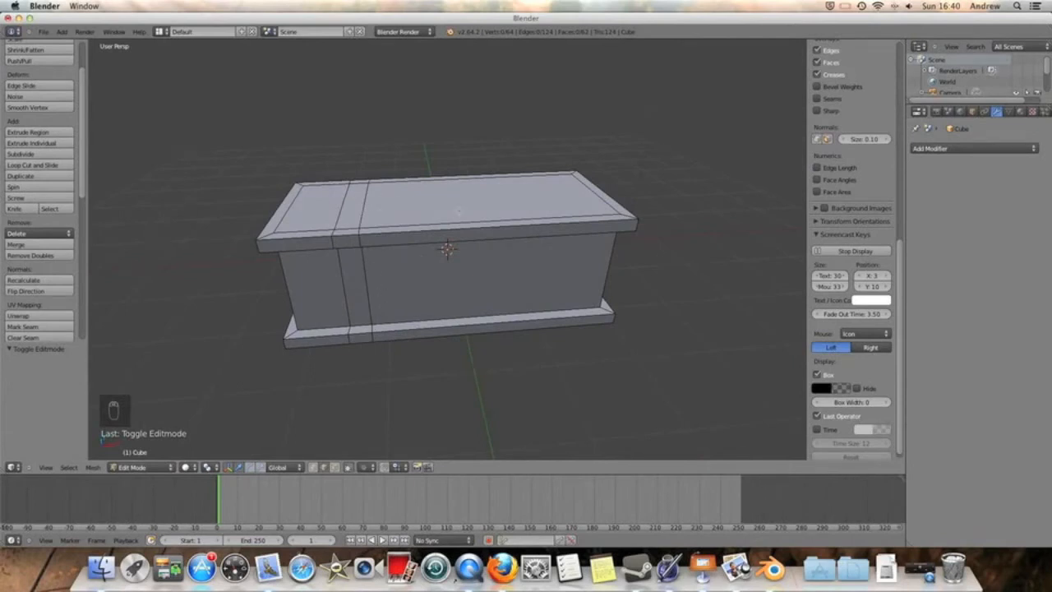
key(ctrl+r)
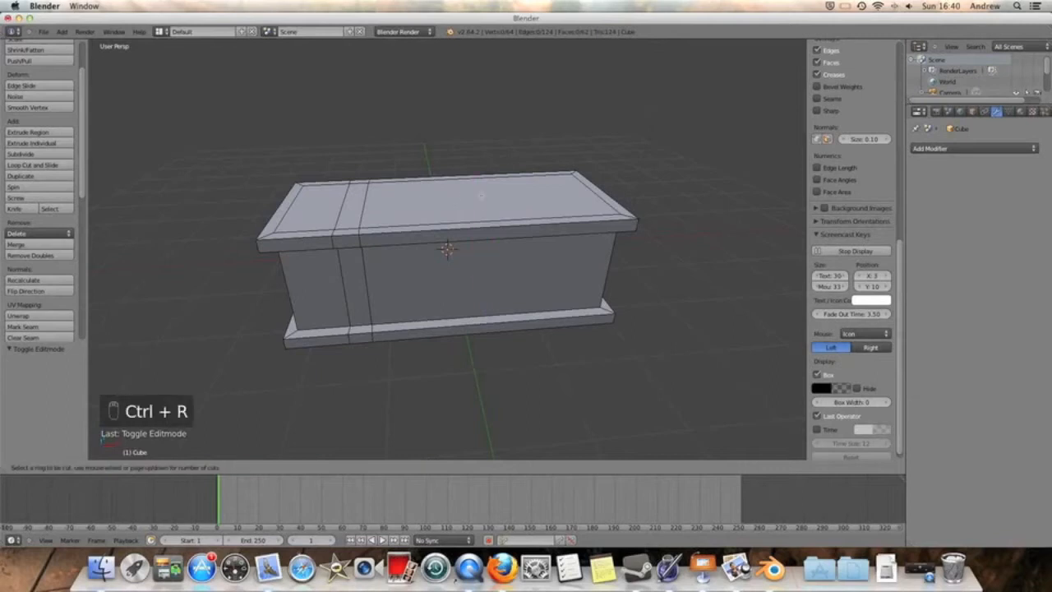
click(484, 218)
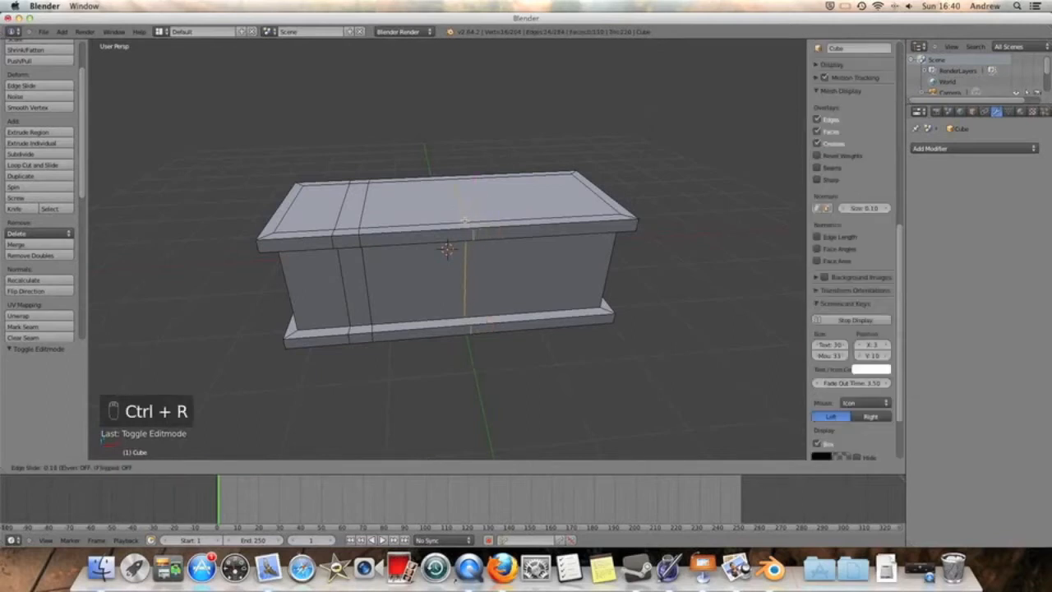
click(458, 218)
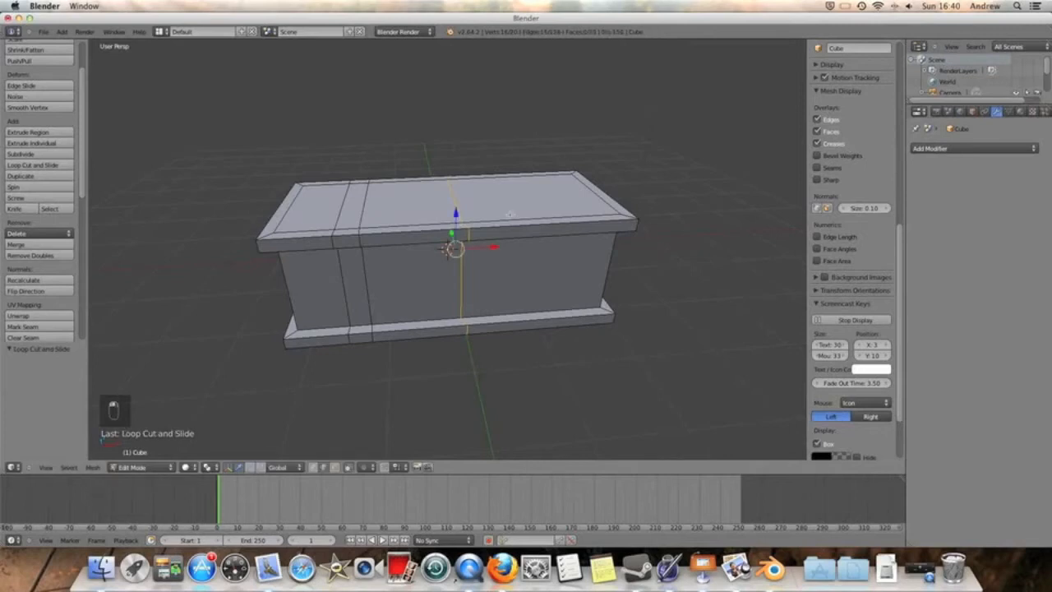
Step: Straighten the new middle edge loop by scaling it along X to about 0
scroll(508, 214, up, 8)
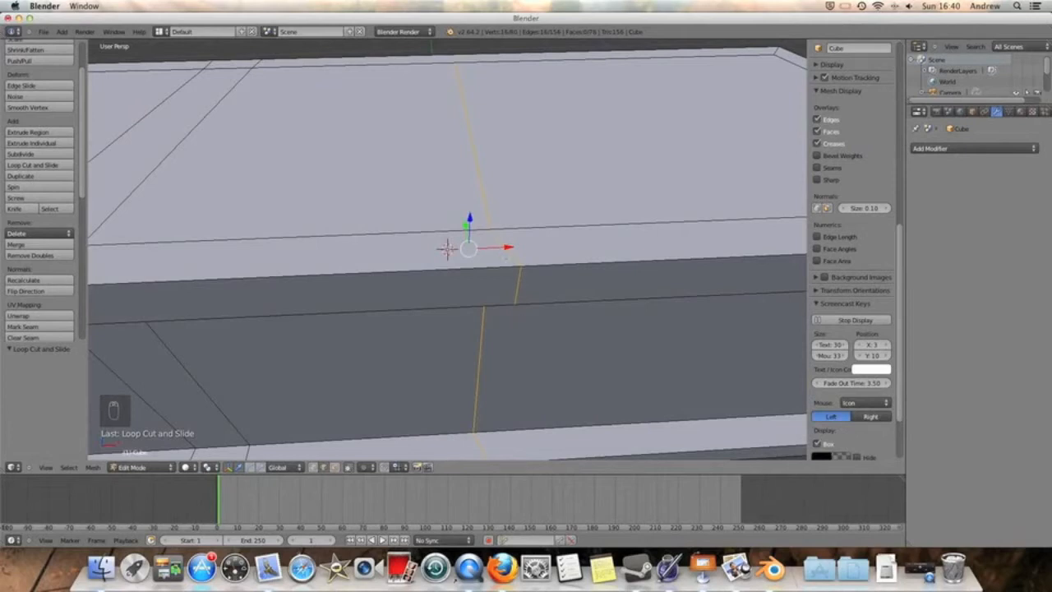
middle_drag(516, 300, 615, 144)
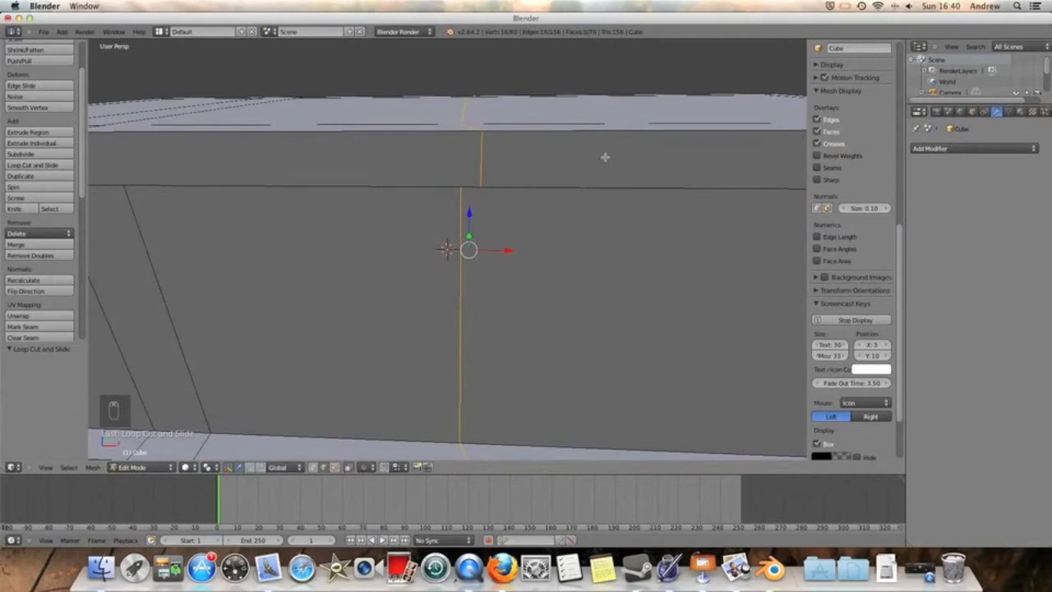
key(s)
key(x)
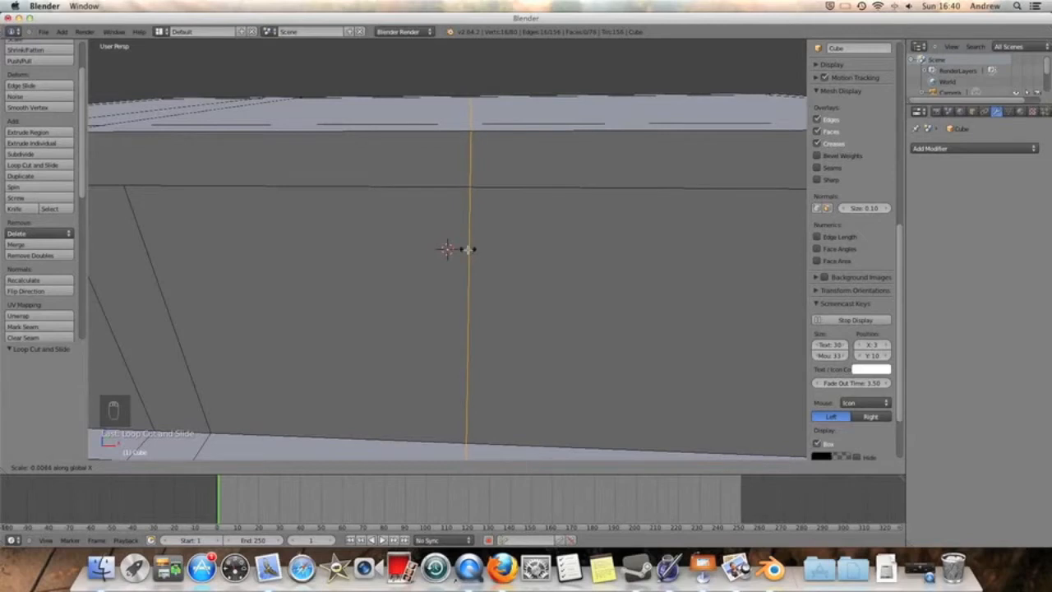
click(468, 249)
scroll(524, 230, down, 5)
mouse_move(524, 230)
middle_down()
mouse_move(509, 254)
mouse_move(516, 193)
mouse_move(535, 197)
mouse_move(534, 215)
middle_up()
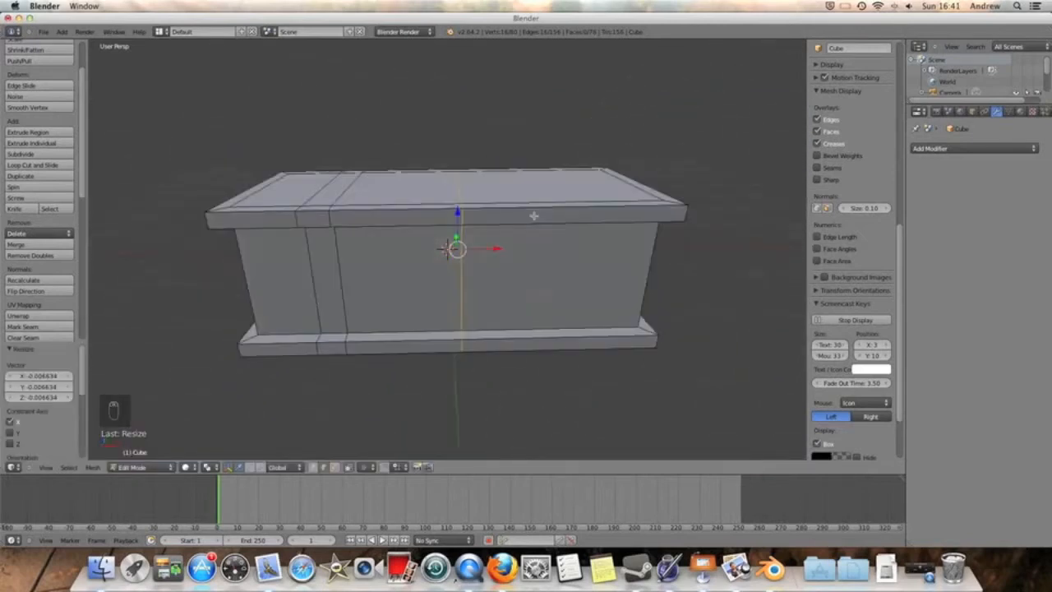
Step: In a front orthographic wireframe view, delete all chest body vertices on the band's side of the middle edge loop
mouse_move(518, 254)
middle_down()
mouse_move(535, 233)
mouse_move(489, 232)
mouse_move(537, 229)
mouse_move(504, 244)
middle_up()
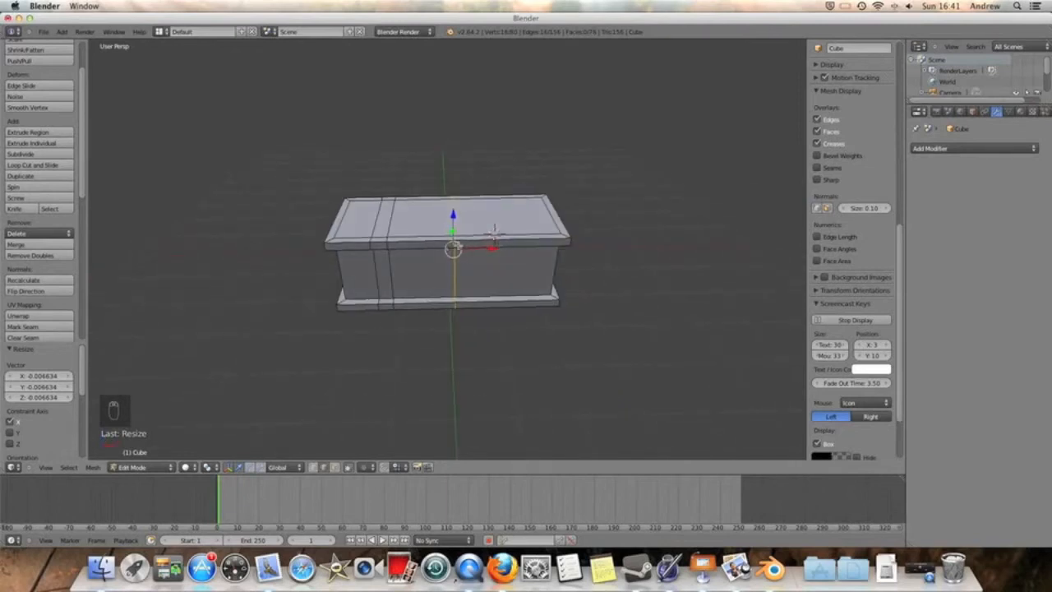
key(z)
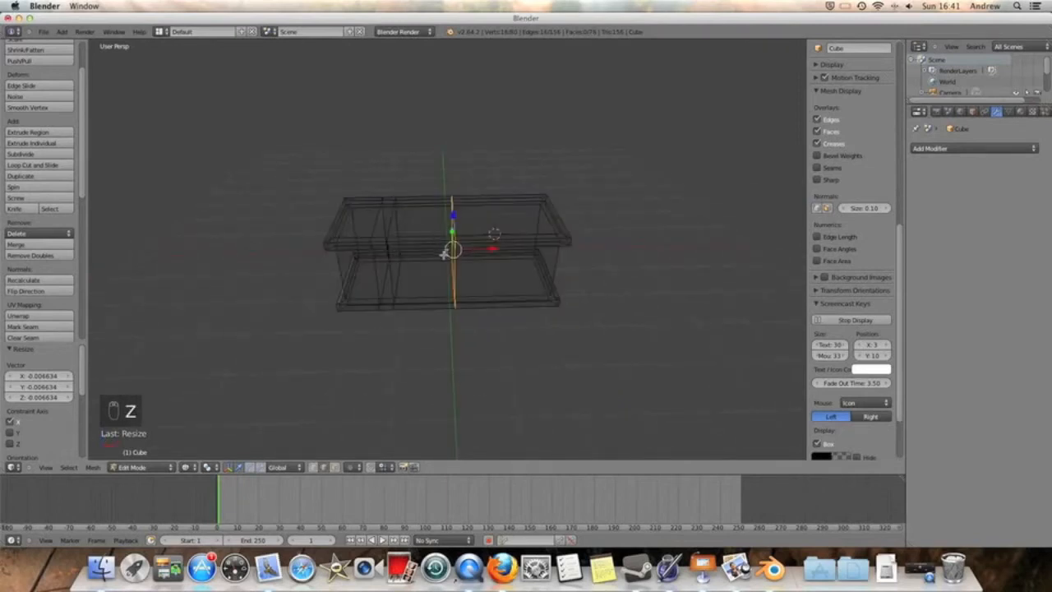
key(KP_1)
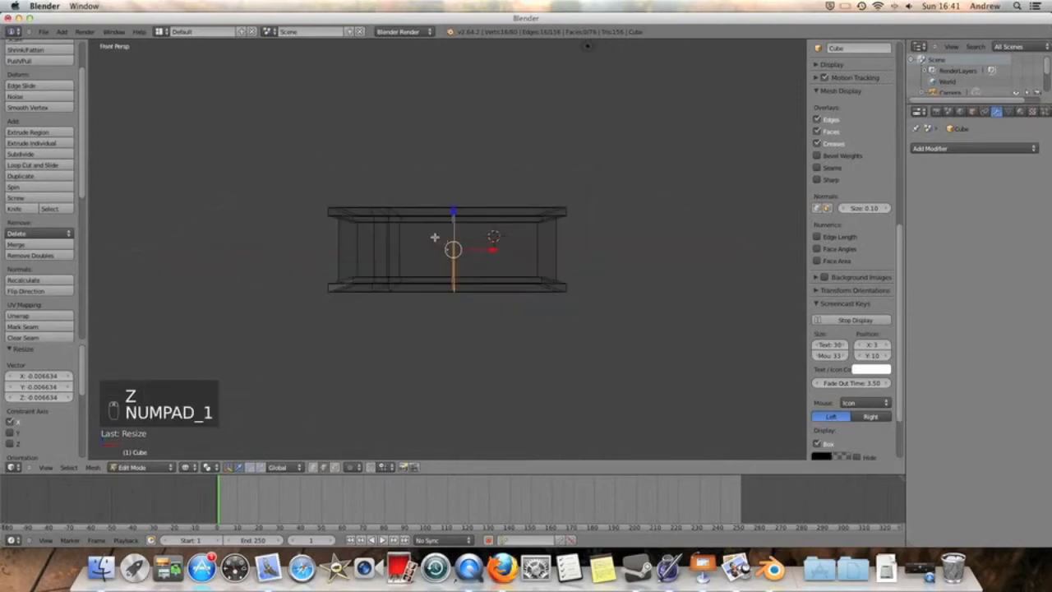
key(KP_5)
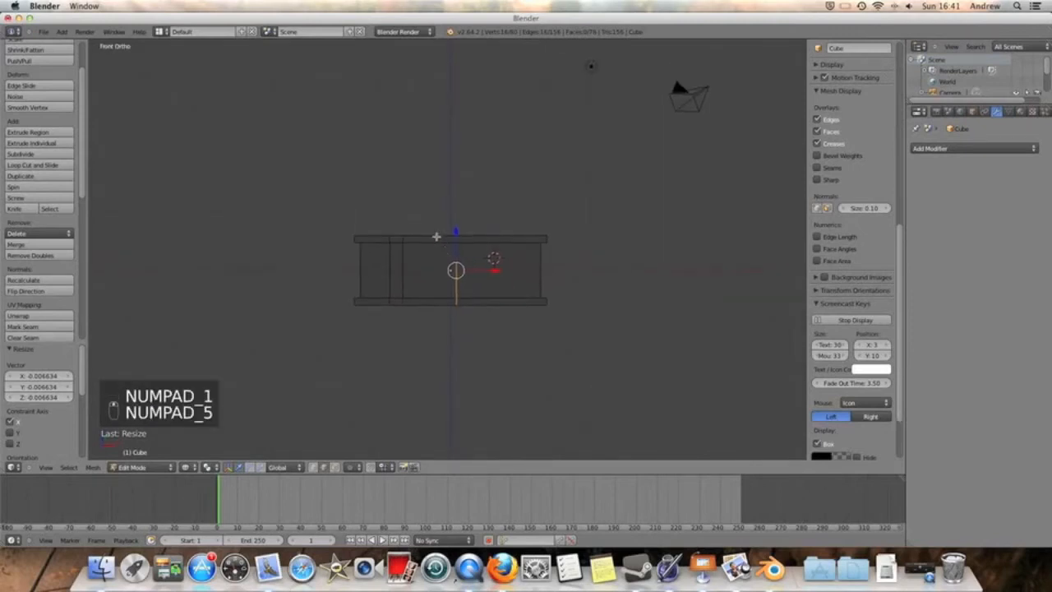
key(a)
key(a)
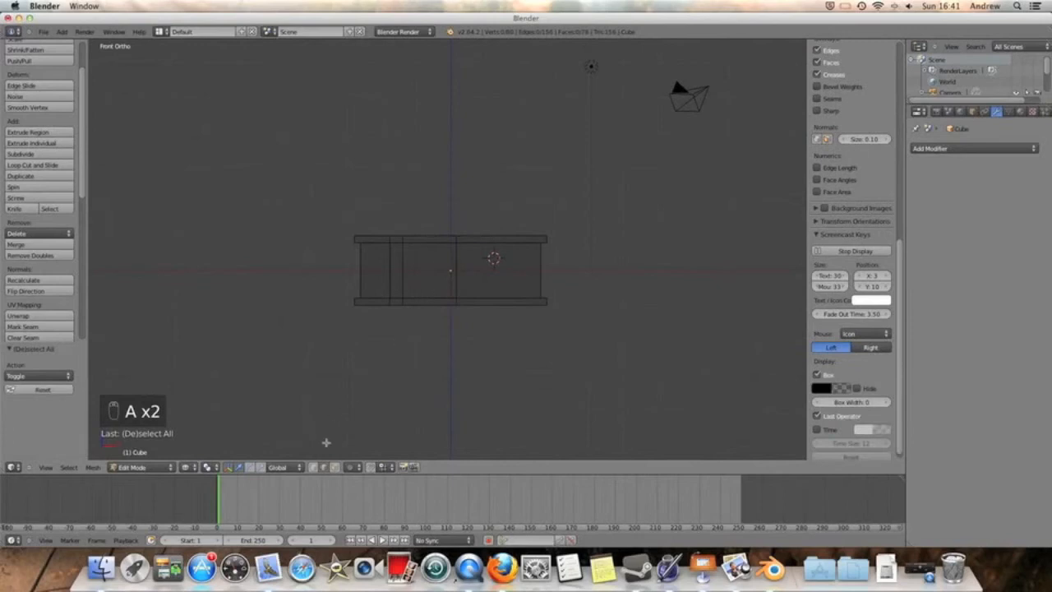
key(b)
drag(322, 198, 405, 283)
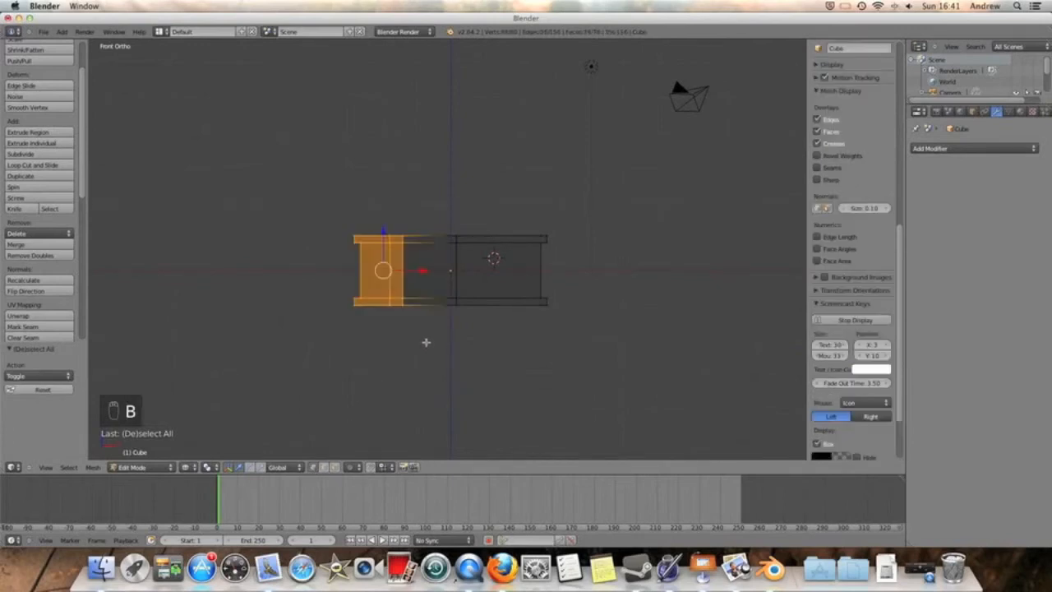
key(x)
click(426, 342)
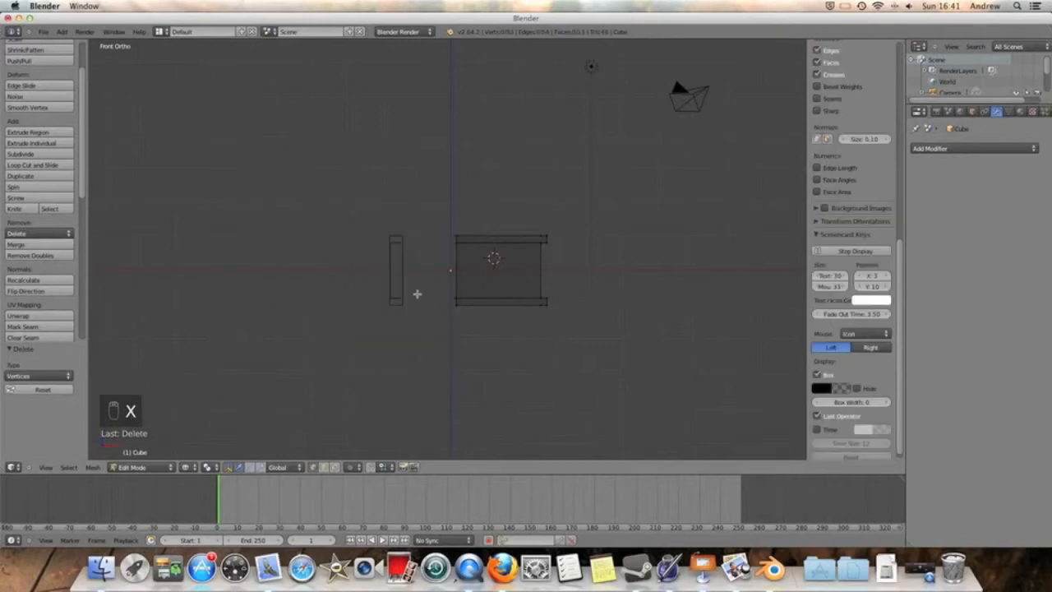
middle_drag(418, 275, 429, 294)
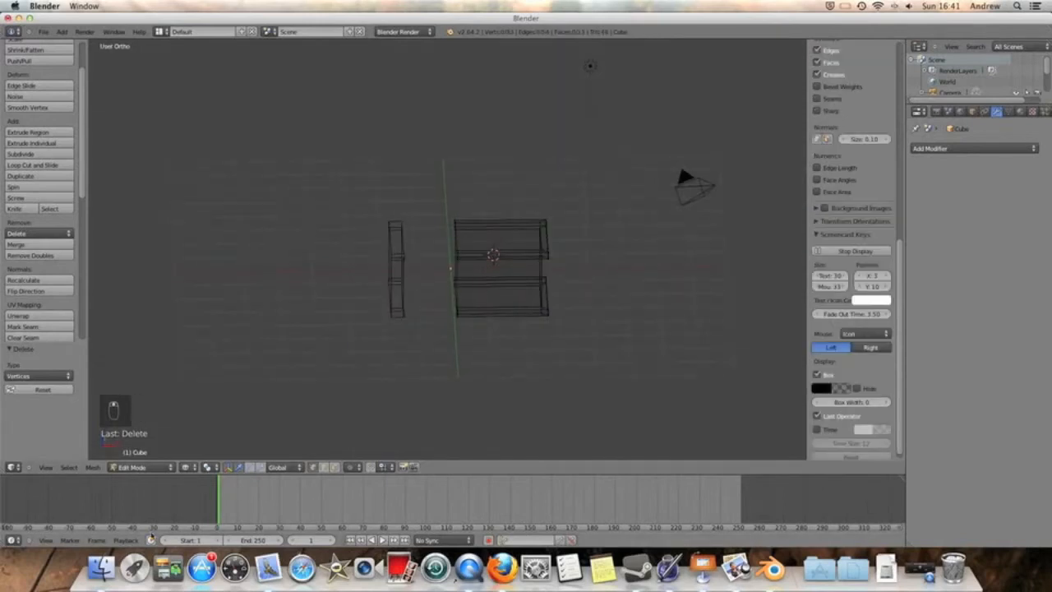
Step: Return to Object Mode with solid shading, select the separated band and enter Edit Mode on it
click(130, 467)
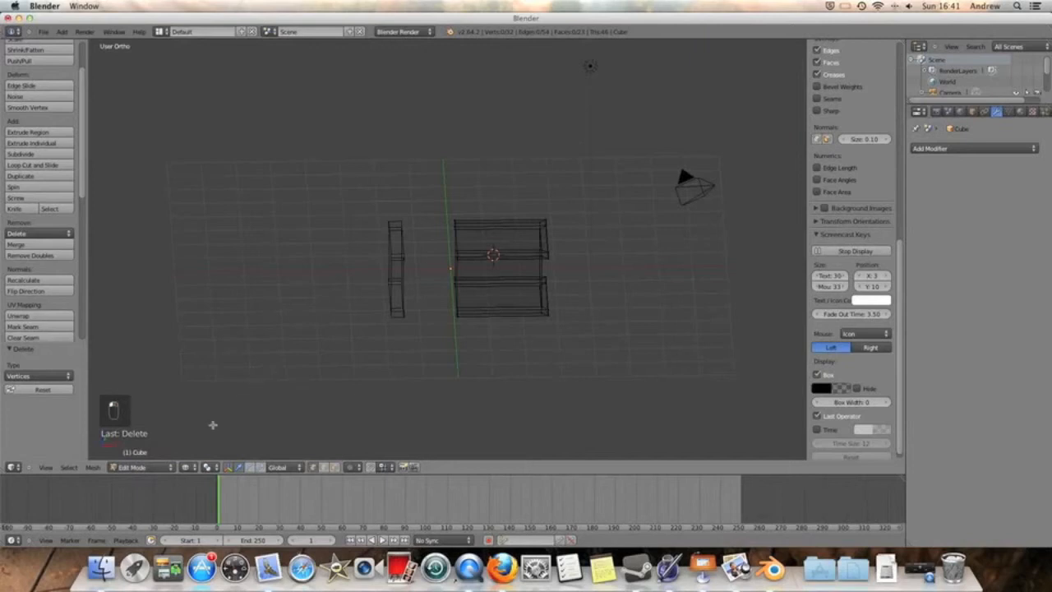
click(170, 465)
click(140, 456)
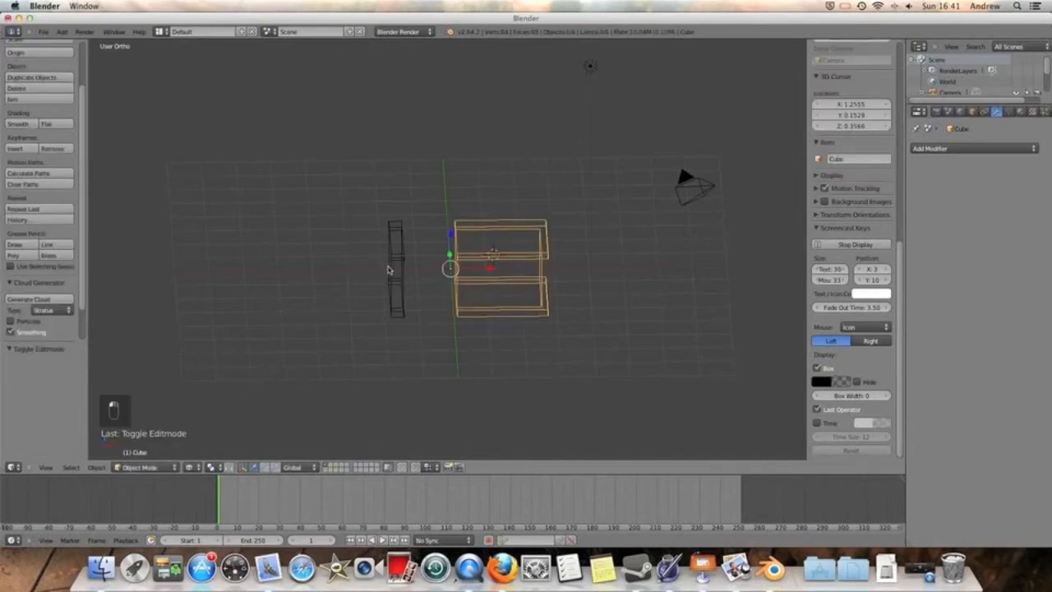
key(z)
right_click(395, 261)
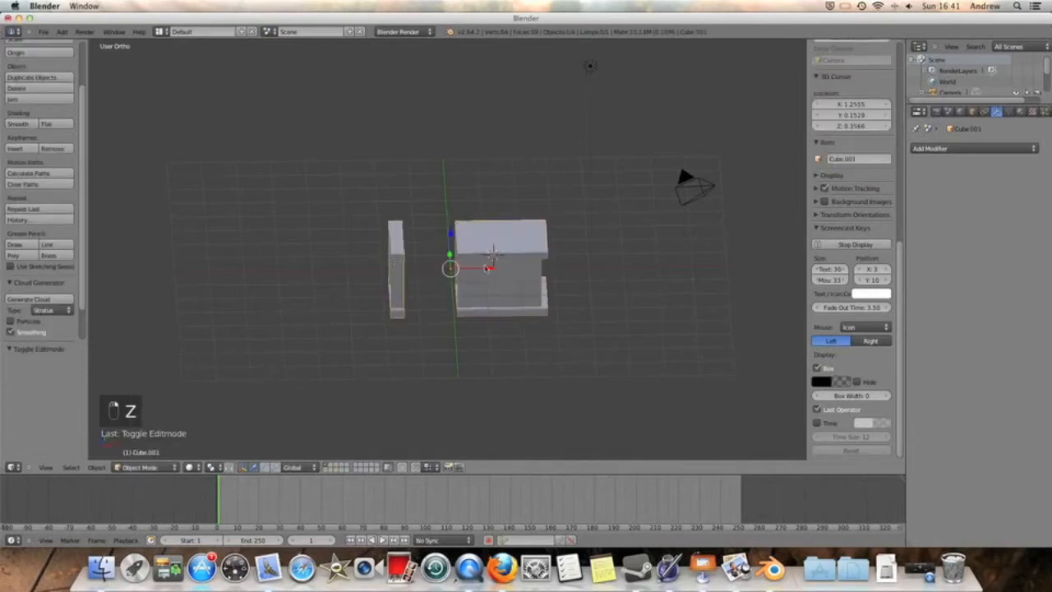
click(161, 470)
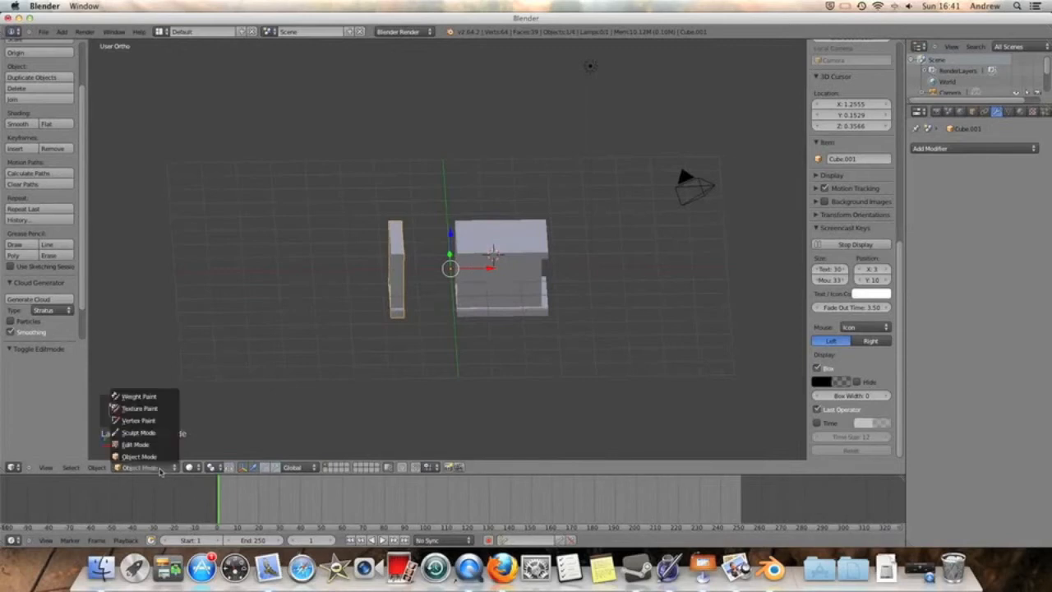
click(144, 445)
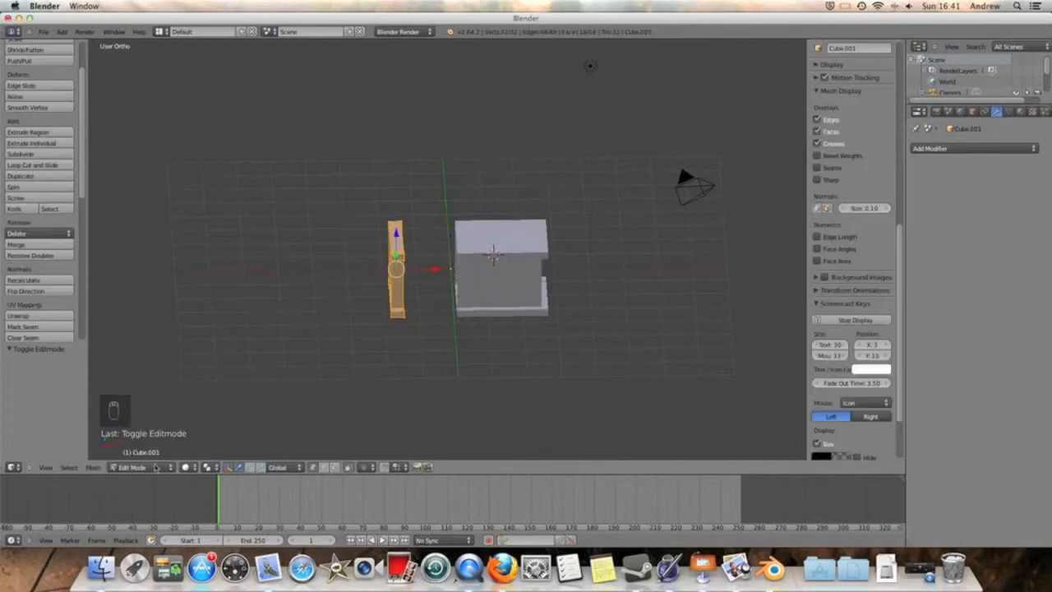
Step: Move the band's whole mesh about 1.563 along X to its object origin, and return to Object Mode
scroll(465, 277, up, 2)
scroll(465, 277, up, 6)
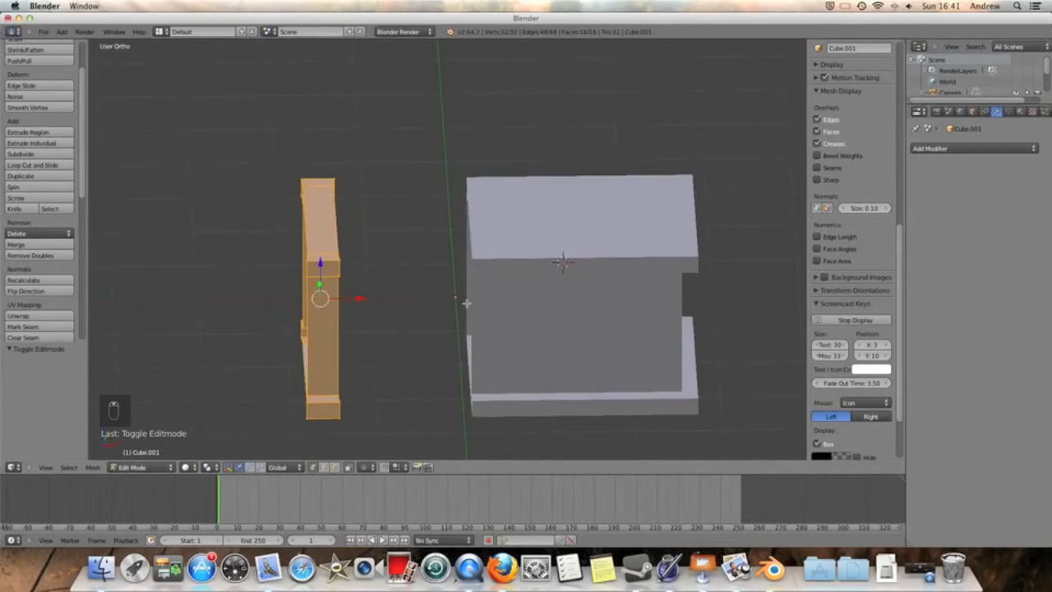
scroll(461, 267, down, 2)
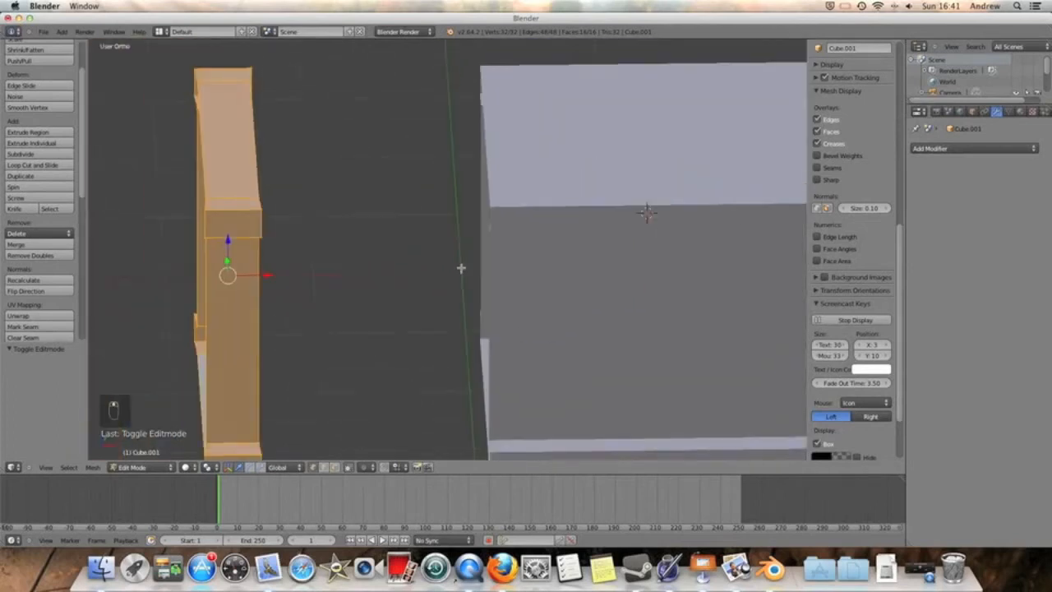
scroll(458, 291, down, 3)
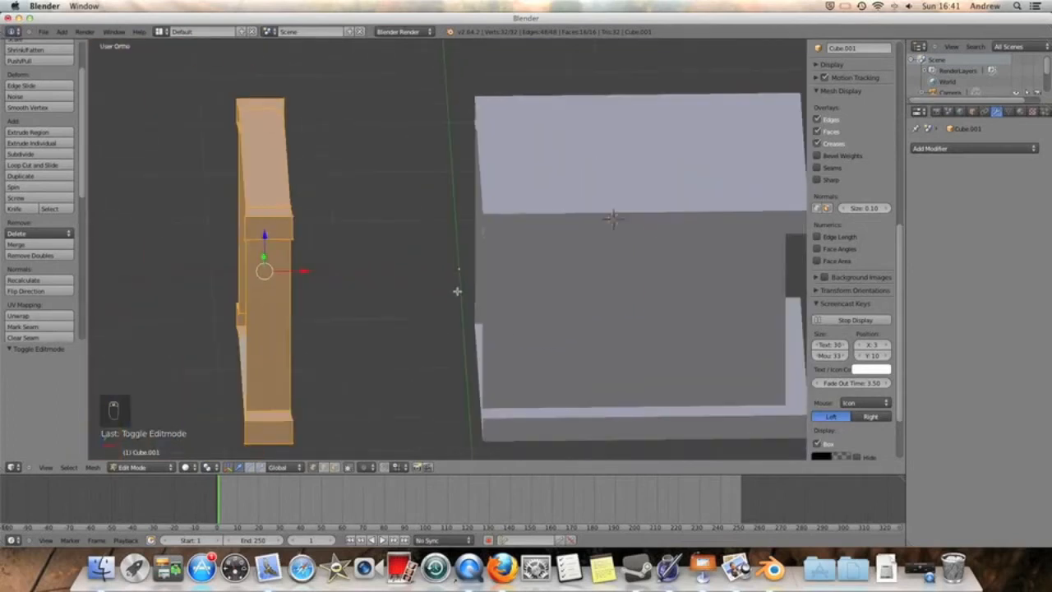
drag(329, 266, 491, 268)
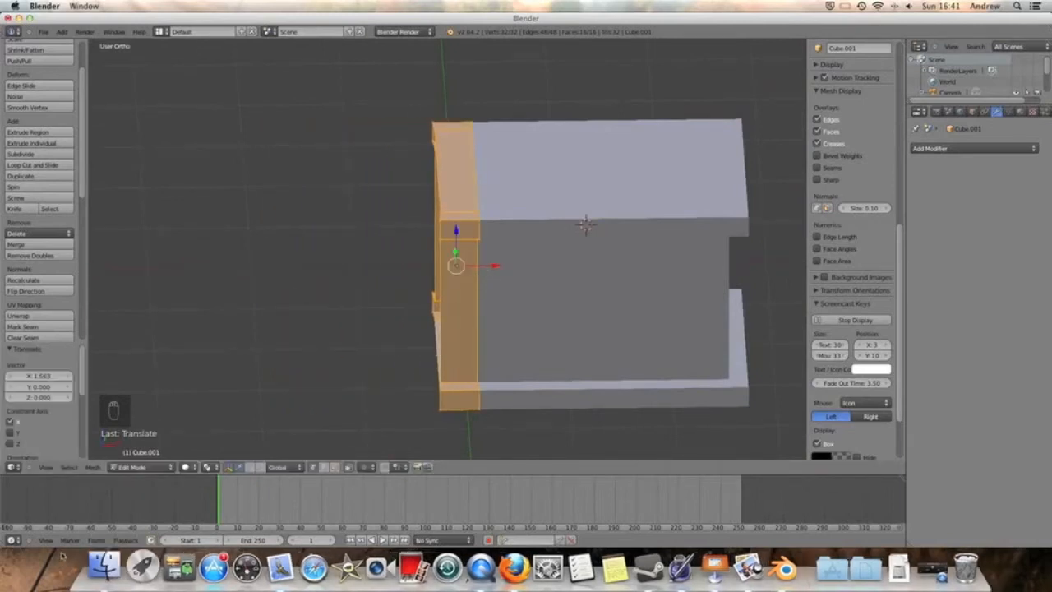
click(135, 467)
click(146, 463)
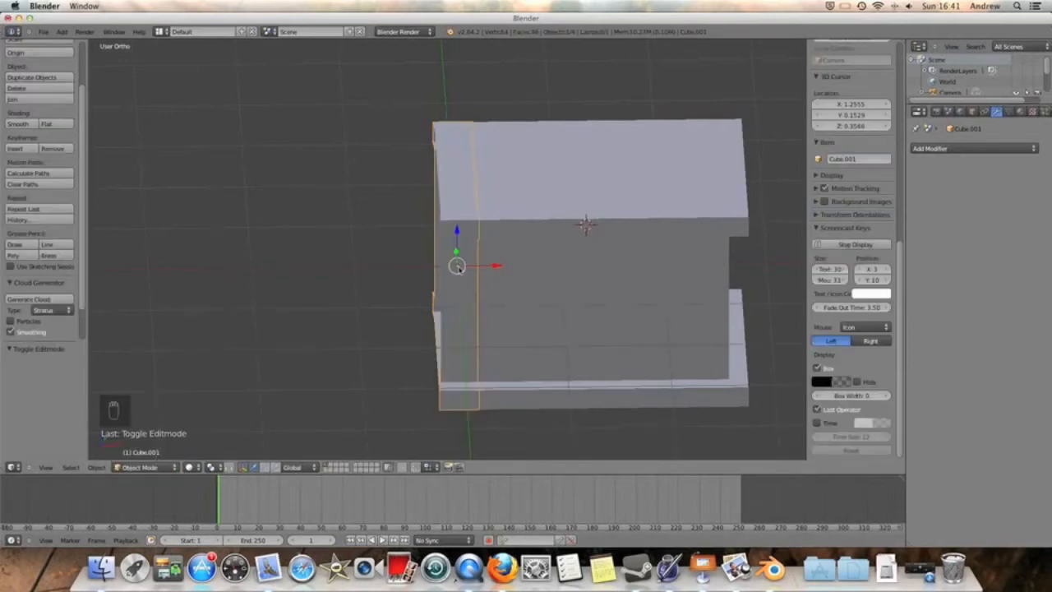
Step: Move the band object along X onto the remaining chest half, slightly past its middle toward the outer end
drag(487, 269, 662, 261)
mouse_move(682, 280)
middle_down()
mouse_move(603, 254)
mouse_move(682, 266)
middle_up()
drag(693, 289, 674, 287)
Step: Enter Edit Mode on the band and raise its top vertices about 0.027 along Z, just above the lid surface
click(138, 467)
click(144, 441)
middle_drag(612, 352, 498, 349)
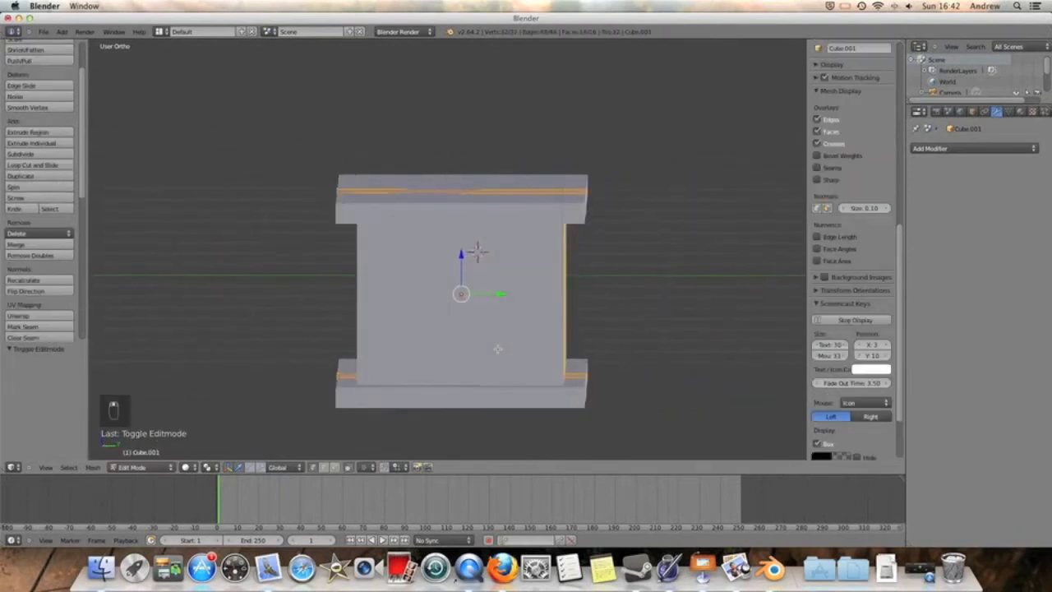
key(KP_1)
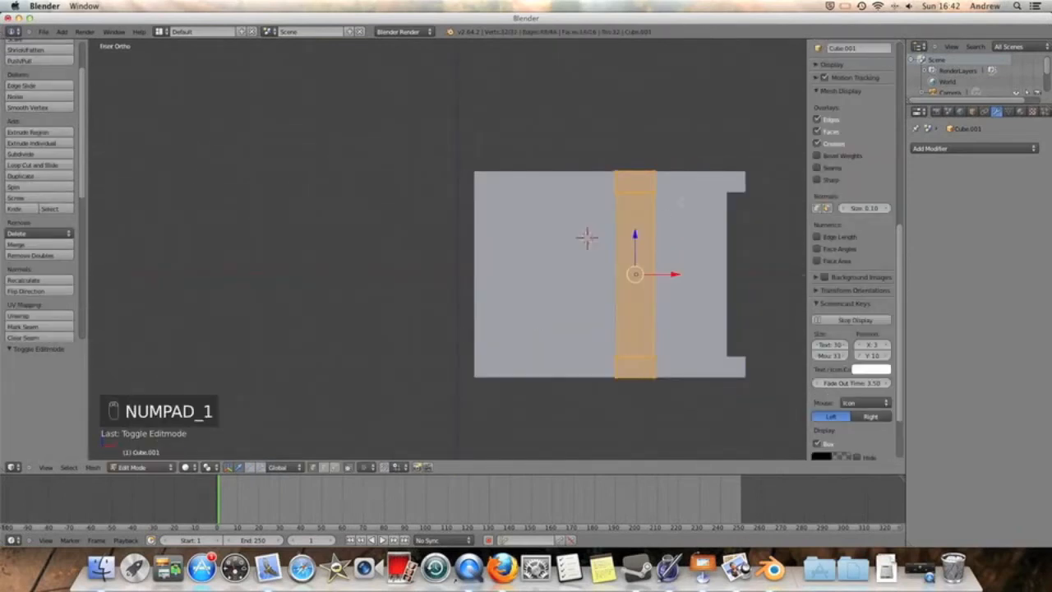
key(z)
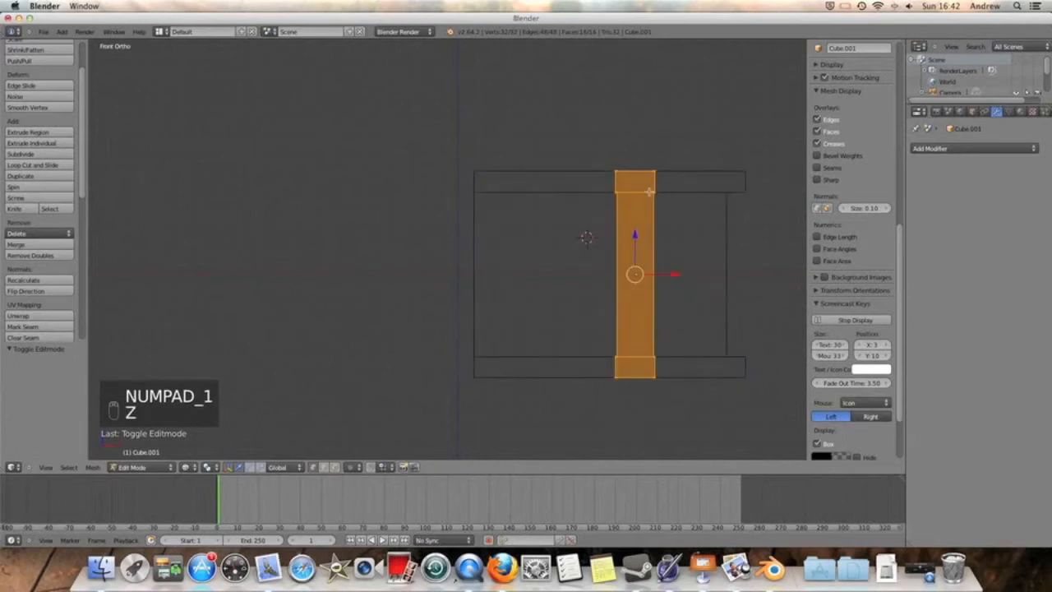
key(a)
key(b)
drag(606, 162, 692, 184)
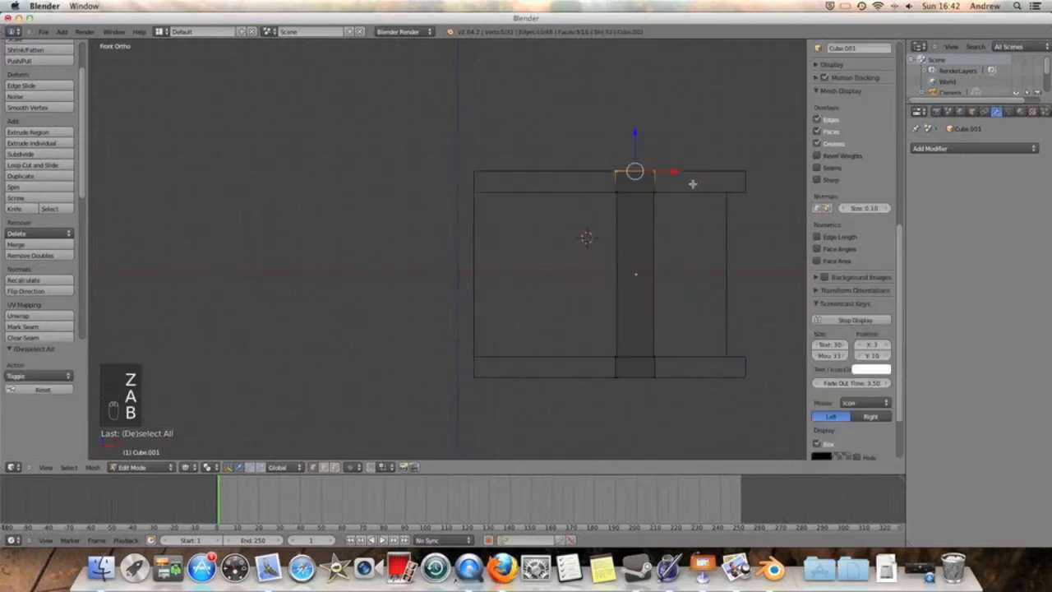
key(g)
key(z)
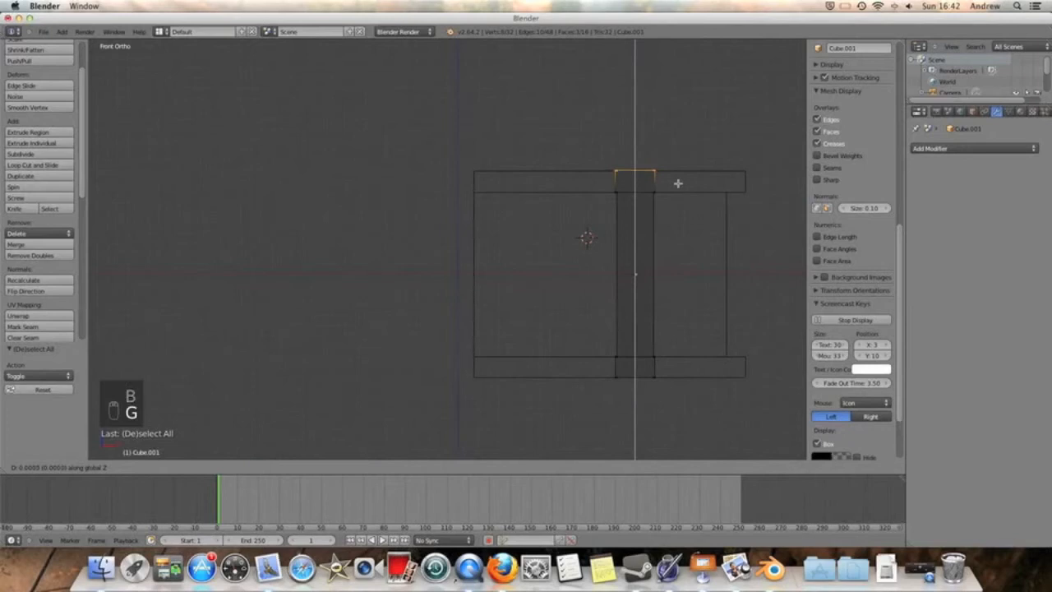
click(678, 181)
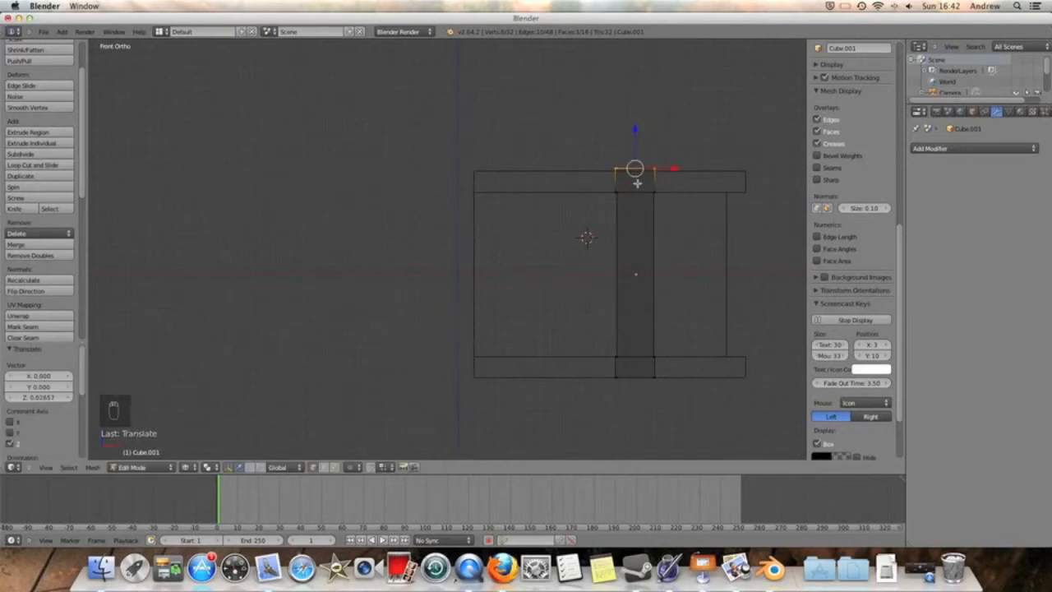
Step: Lower the band's vertices at the underside of the upper rim by about 0.016 along Z
drag(596, 191, 658, 206)
key(b)
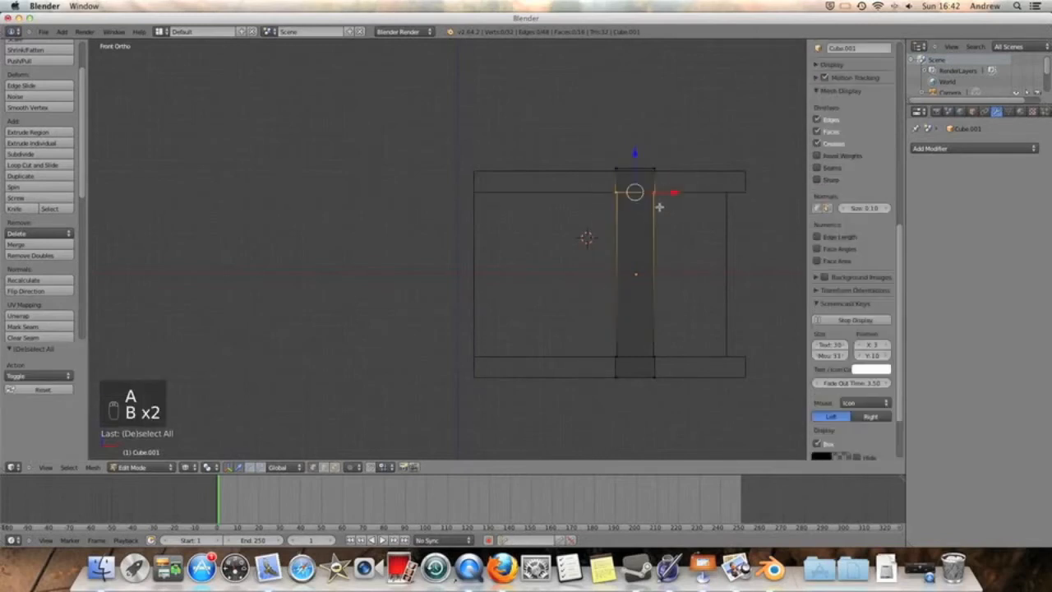
key(g)
key(z)
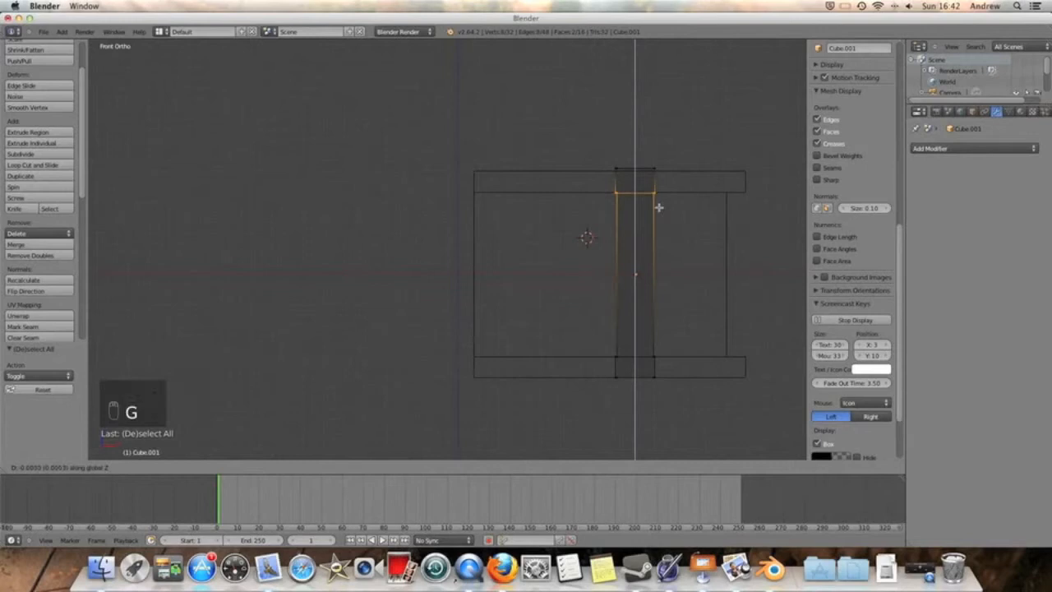
click(658, 208)
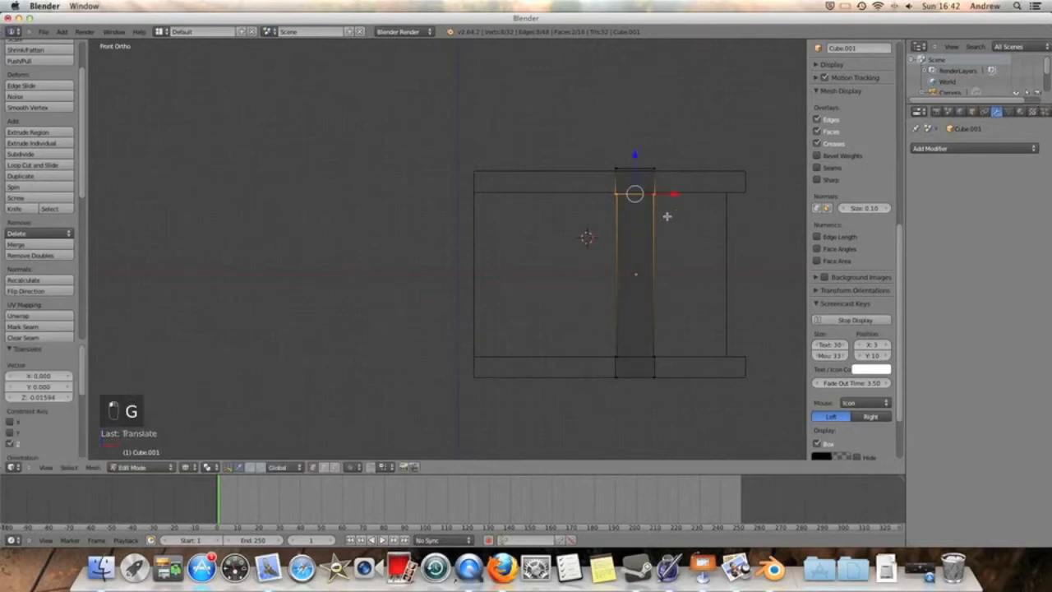
Step: Raise the band's vertices at the upper edge of the bottom rim by about 0.016 along Z
key(a)
key(b)
drag(596, 347, 671, 360)
key(g)
key(z)
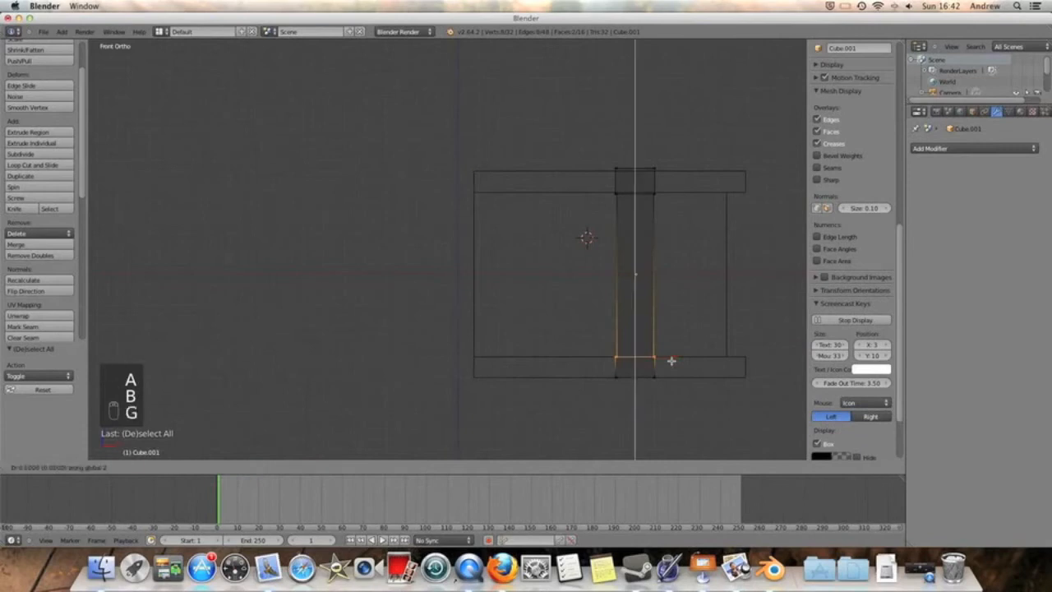
click(671, 360)
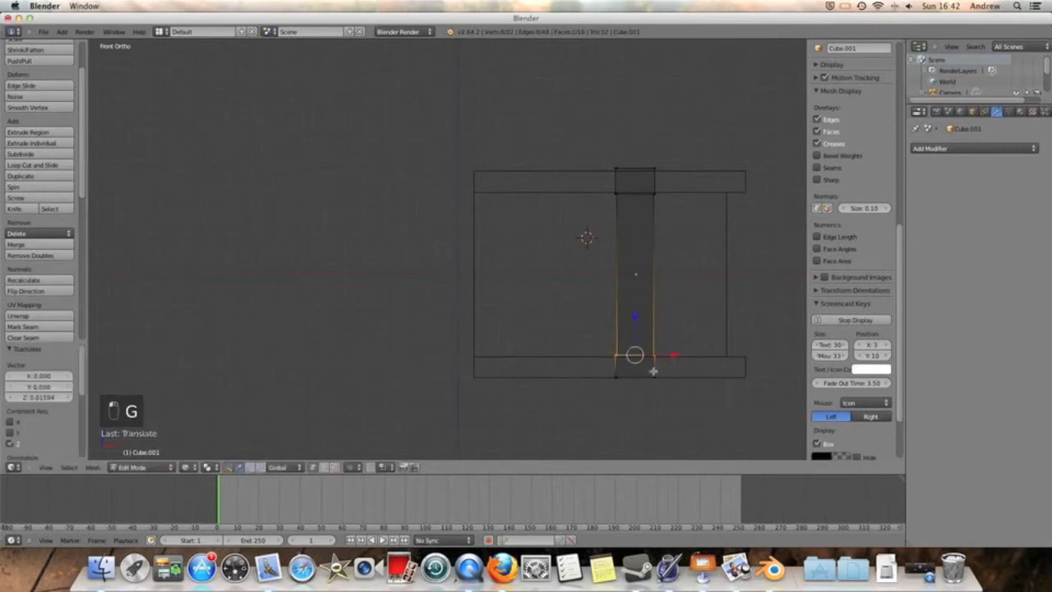
Step: In solid shading, select the three band faces on the chest's underside and delete them as faces
mouse_move(629, 372)
middle_down()
mouse_move(630, 345)
mouse_move(639, 379)
mouse_move(670, 347)
mouse_move(599, 329)
middle_up()
key(z)
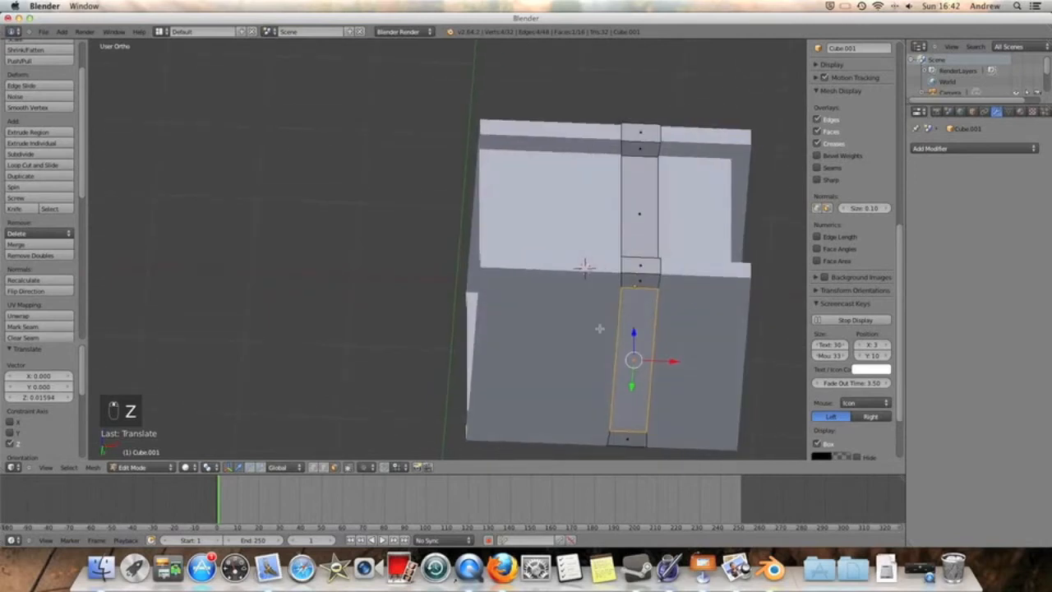
middle_drag(635, 279, 620, 419)
middle_drag(642, 380, 560, 413)
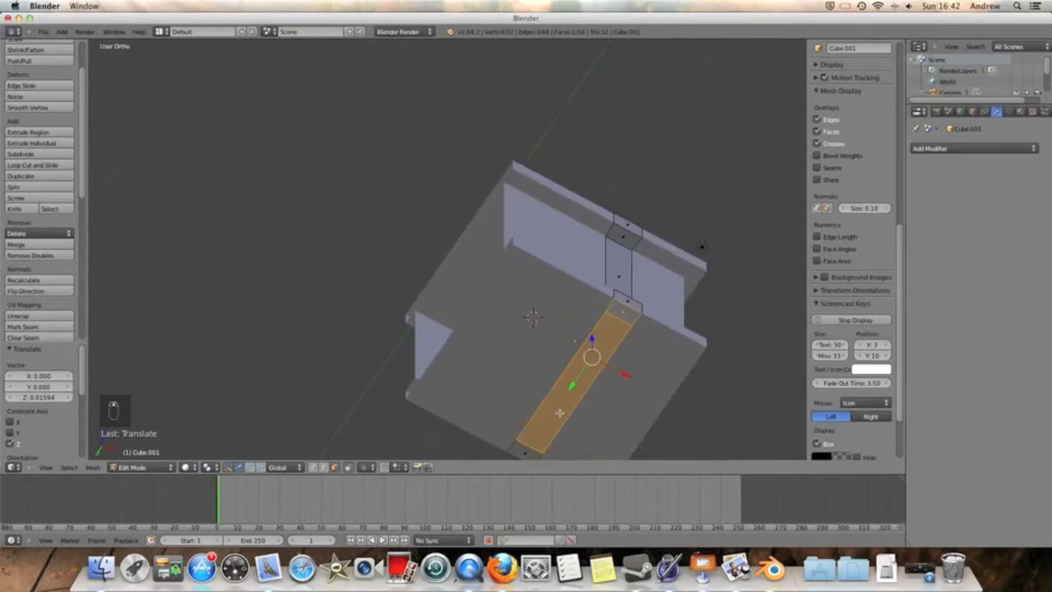
shift+right_click(521, 448)
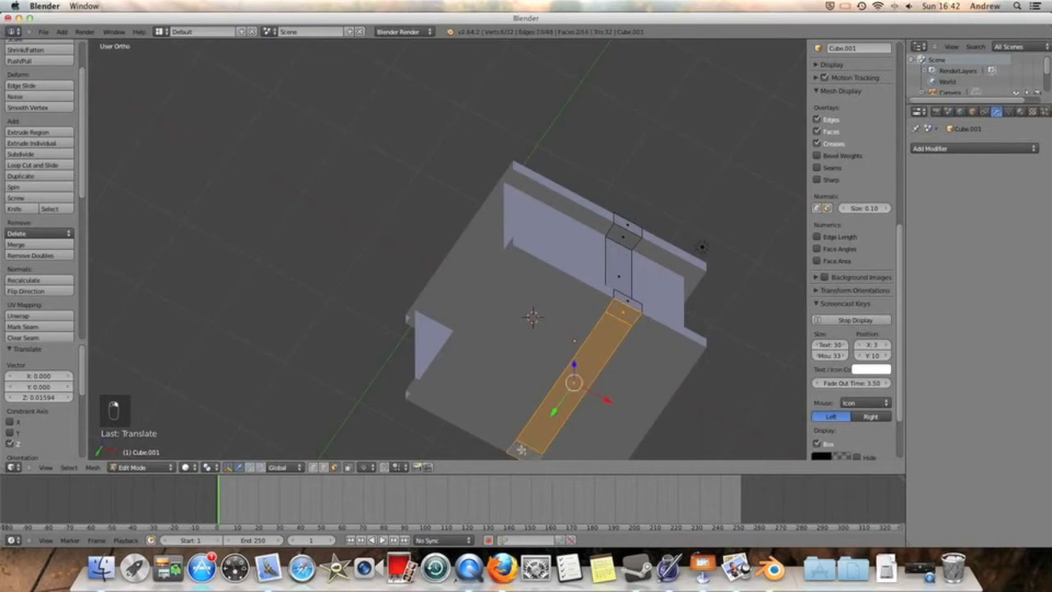
key(x)
click(515, 474)
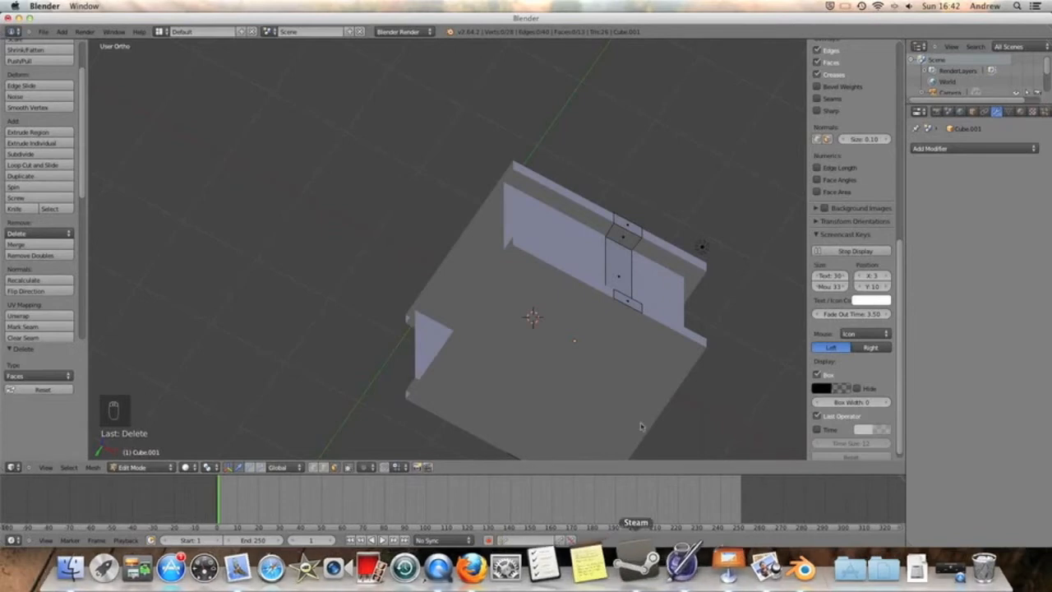
middle_drag(657, 224, 641, 291)
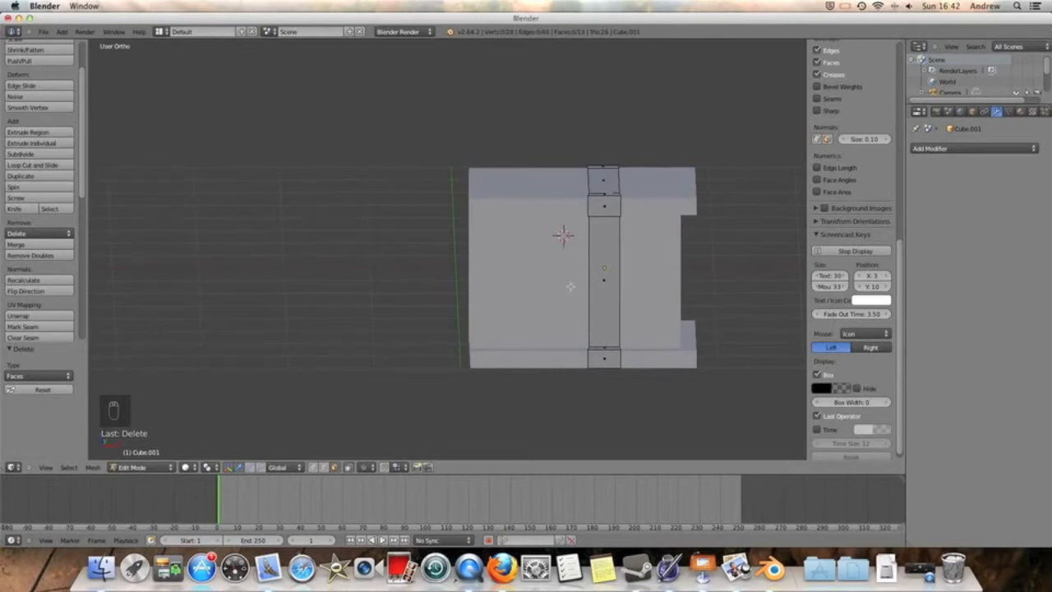
middle_drag(630, 225, 555, 225)
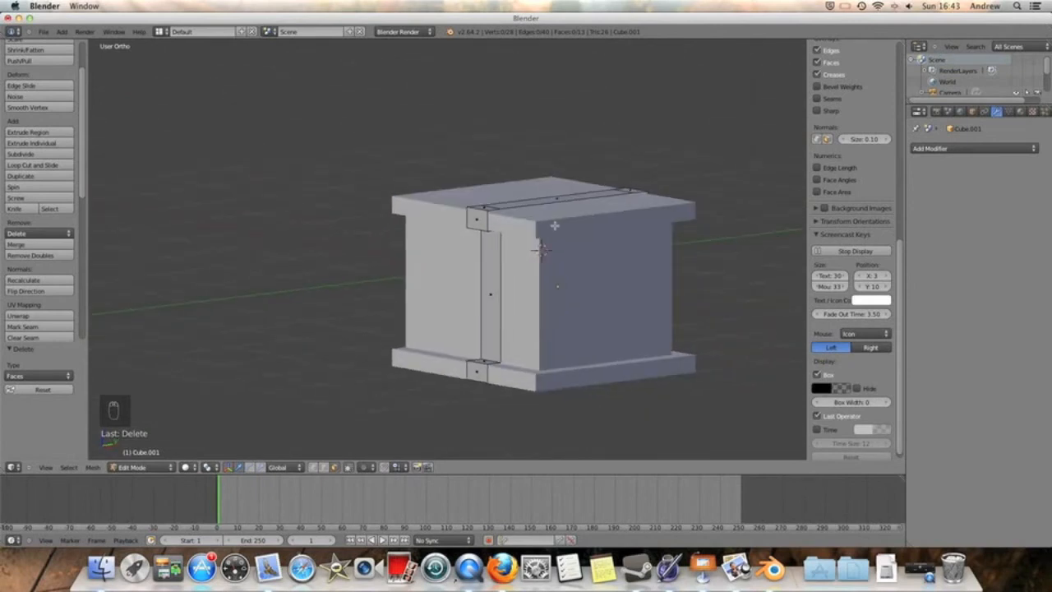
Step: In wireframe right view, select the band's faces at both ends of the upper rim and scale them about 1.027 along Y
key(KP_3)
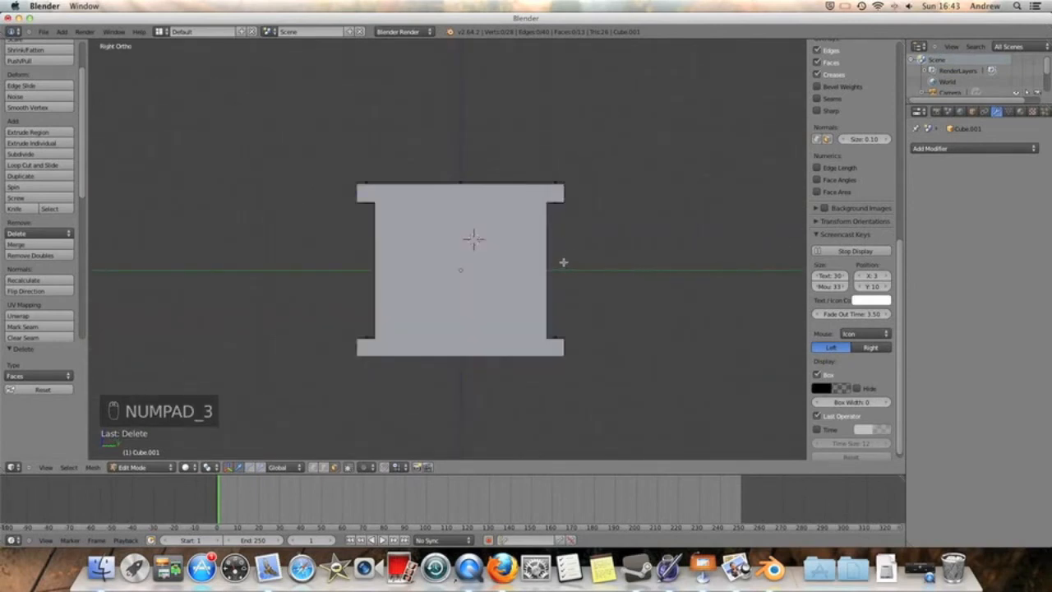
key(z)
key(a)
key(b)
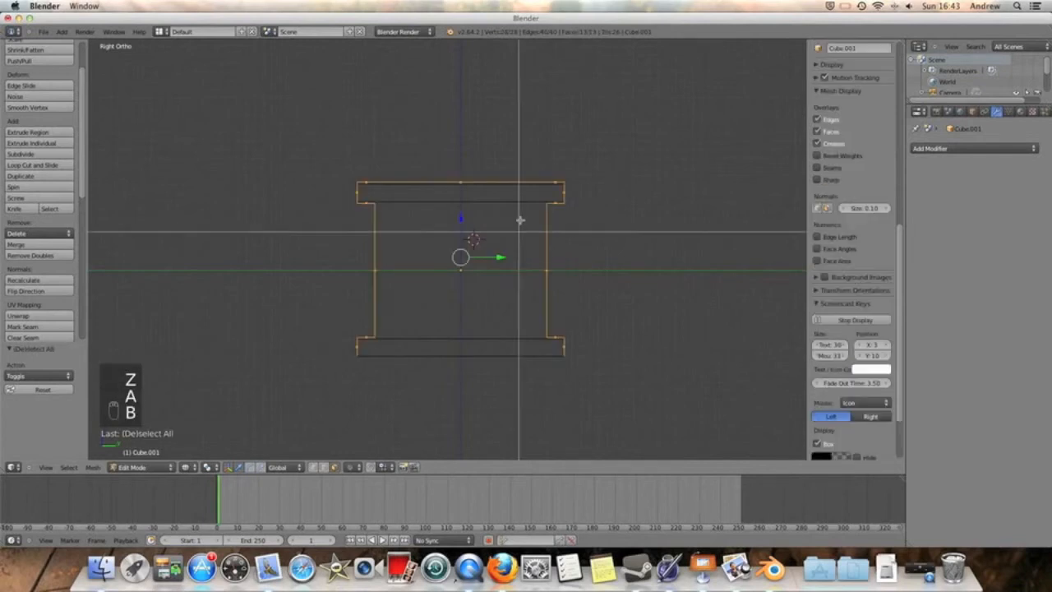
key(a)
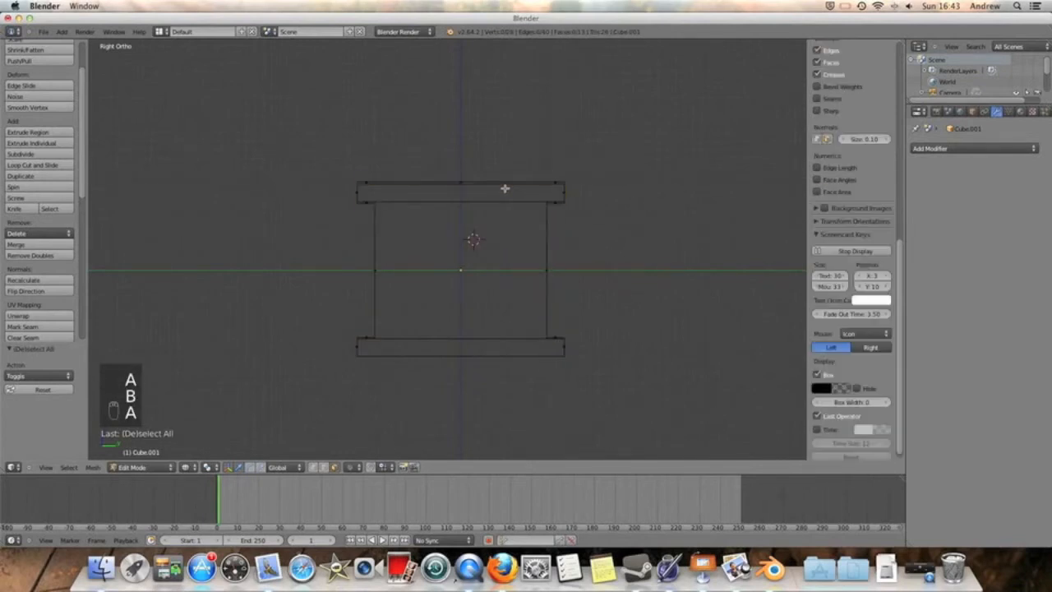
key(b)
drag(557, 174, 604, 197)
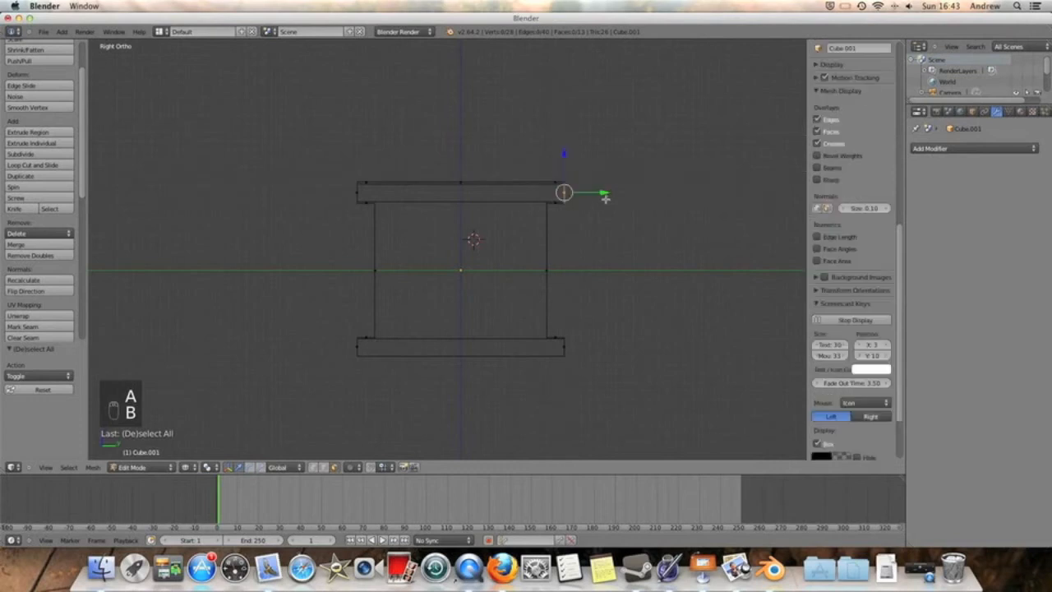
key(v)
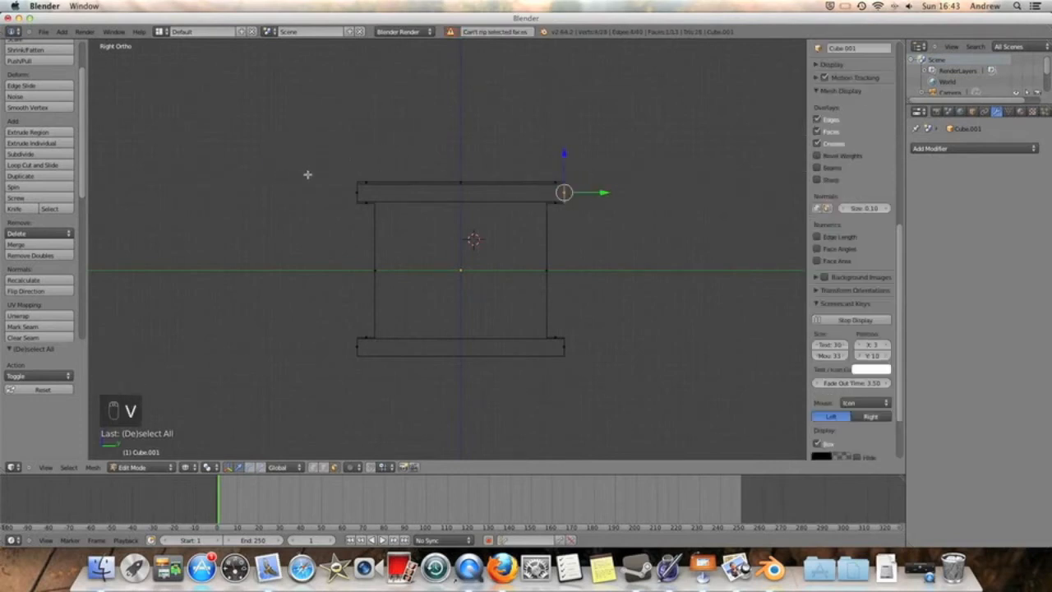
key(b)
drag(305, 172, 361, 226)
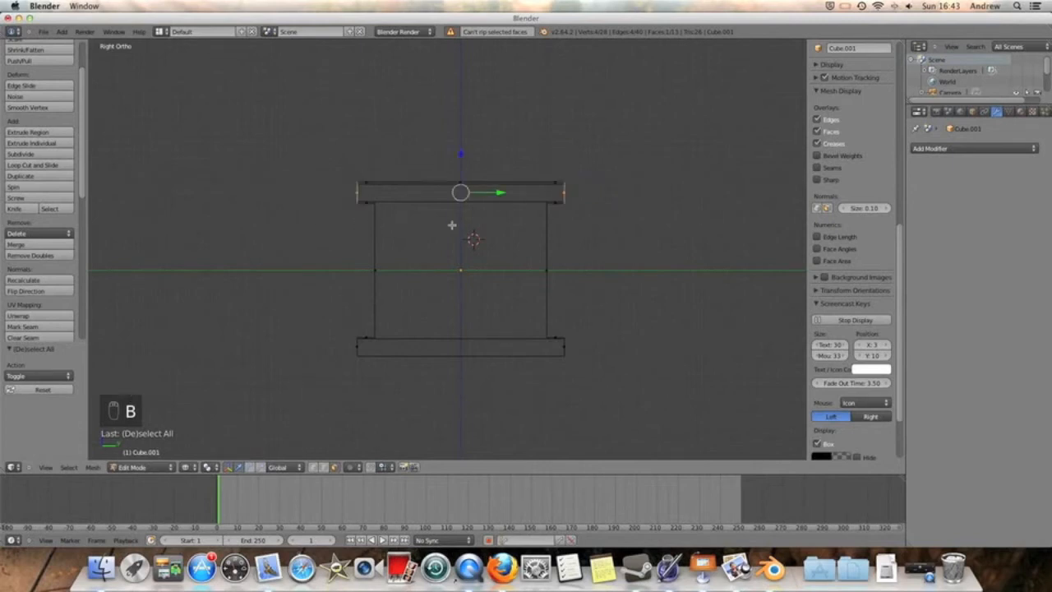
key(s)
key(x)
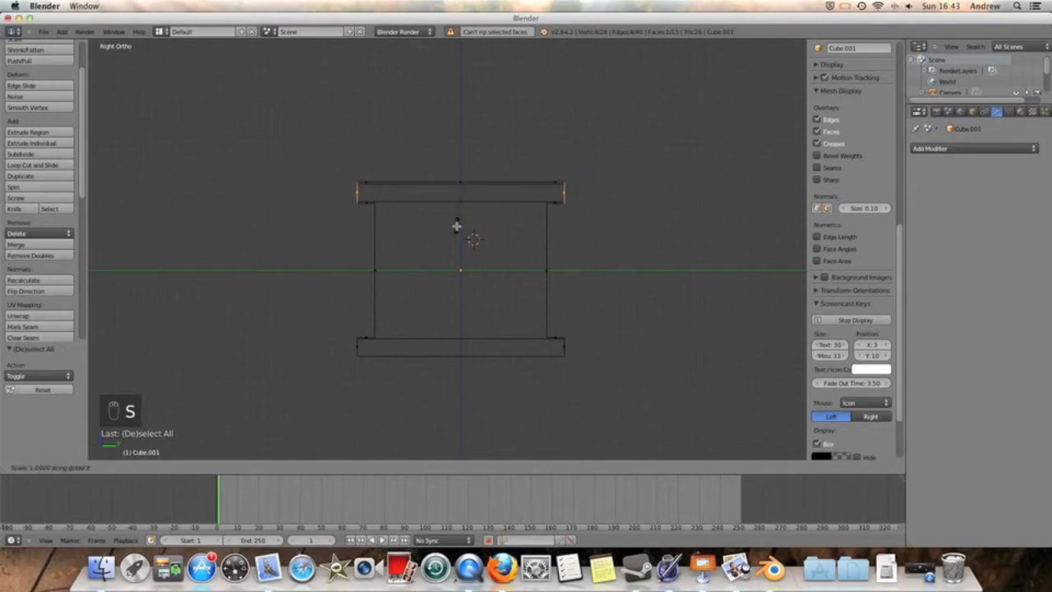
key(y)
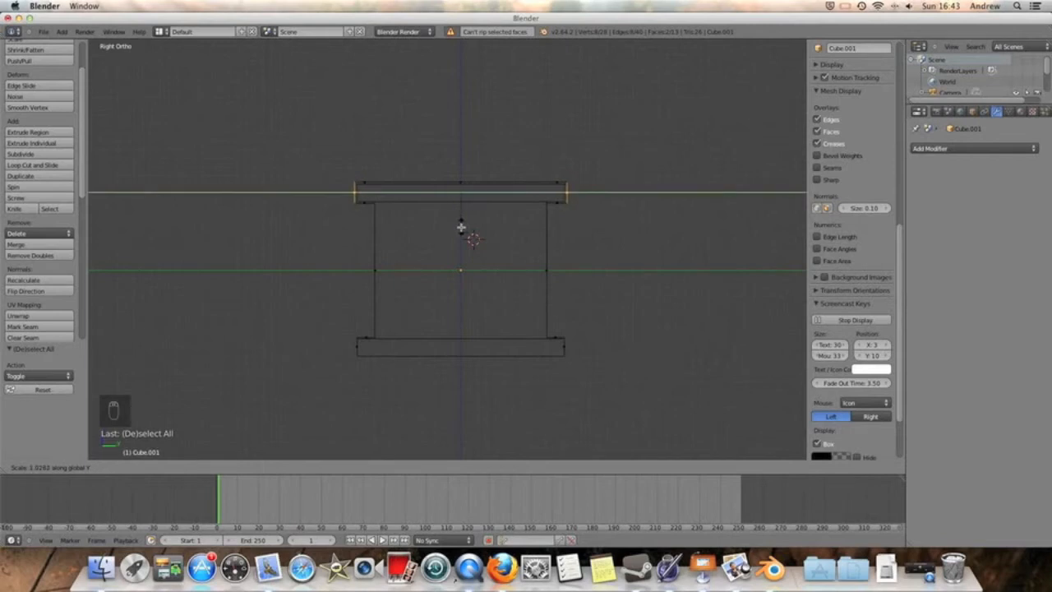
click(461, 227)
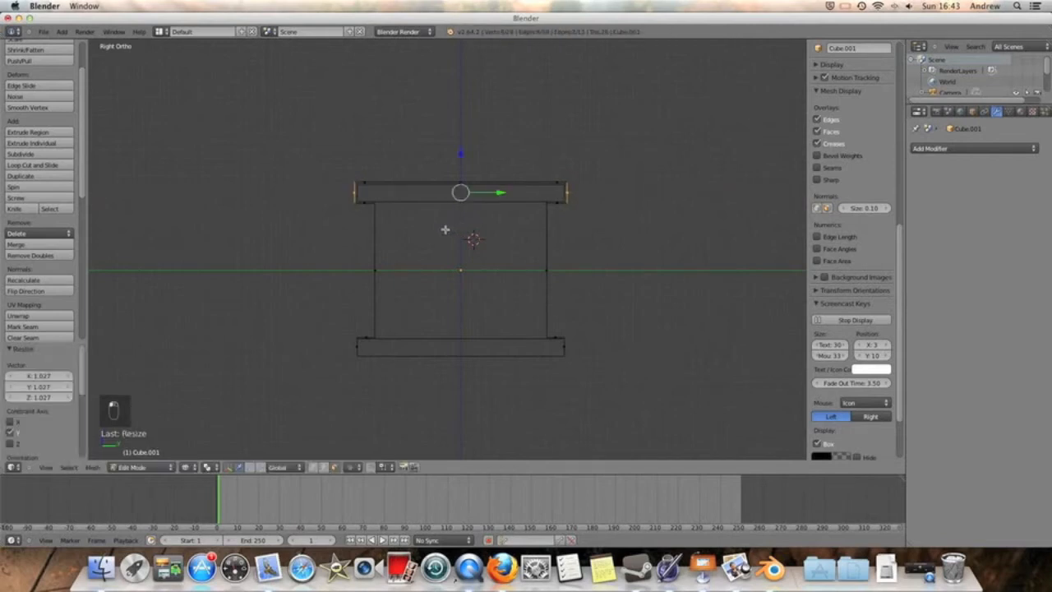
Step: Select the band's two vertical faces along the chest body and scale them outward about 1.033 along Y
key(a)
key(b)
drag(353, 248, 588, 300)
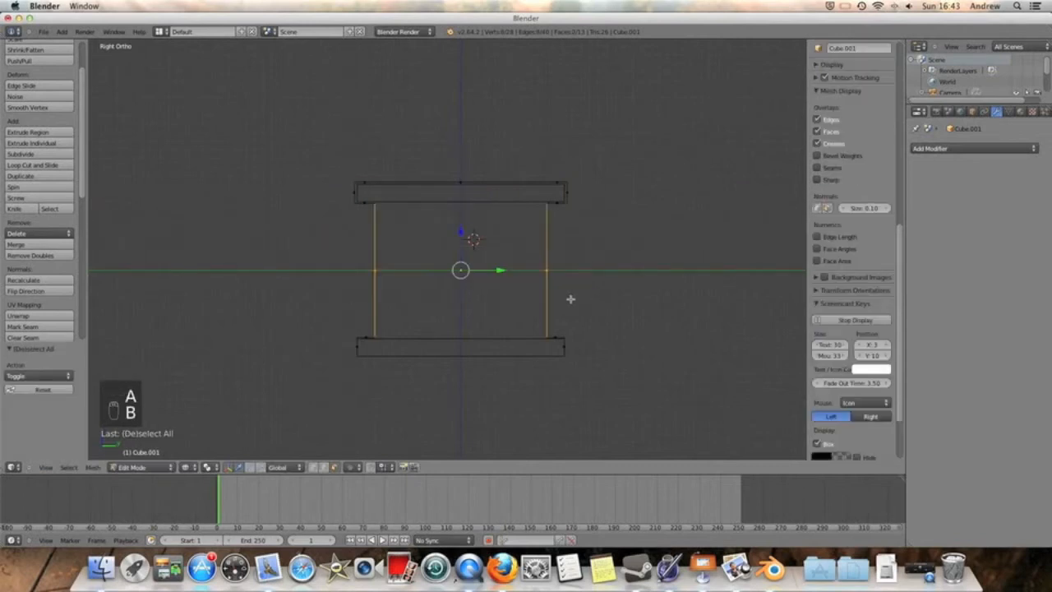
key(s)
key(y)
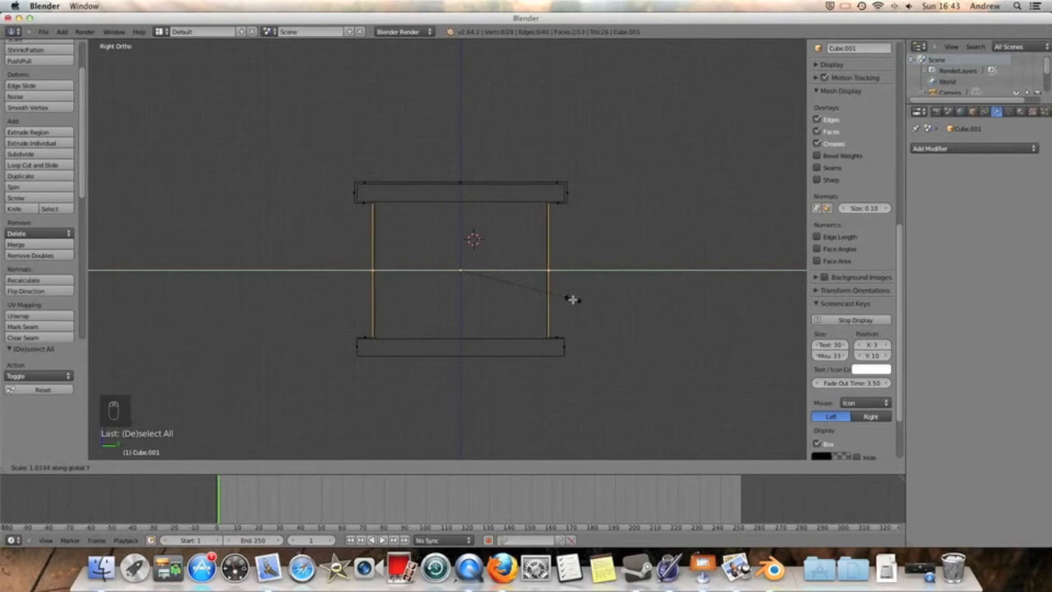
click(573, 299)
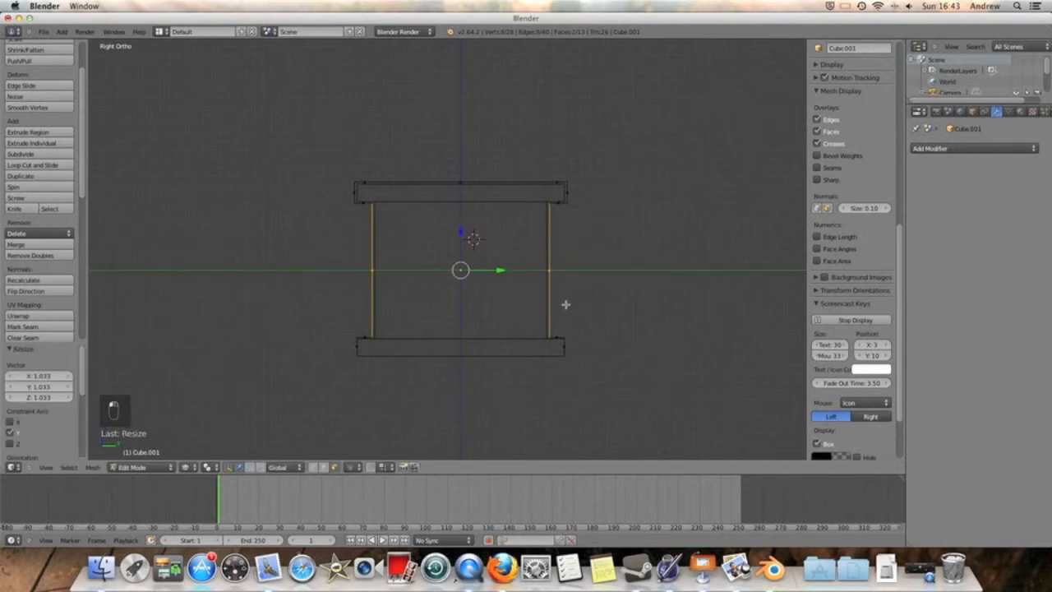
Step: Select the band's faces at both ends of the bottom rim and scale them about 1.022 along Y
key(a)
key(b)
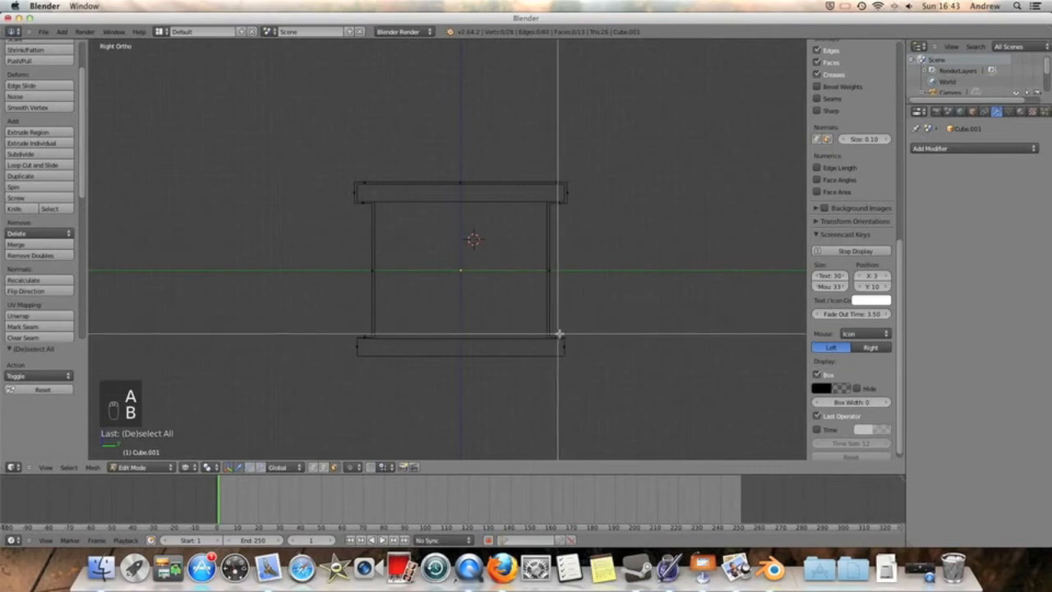
drag(560, 334, 599, 359)
key(b)
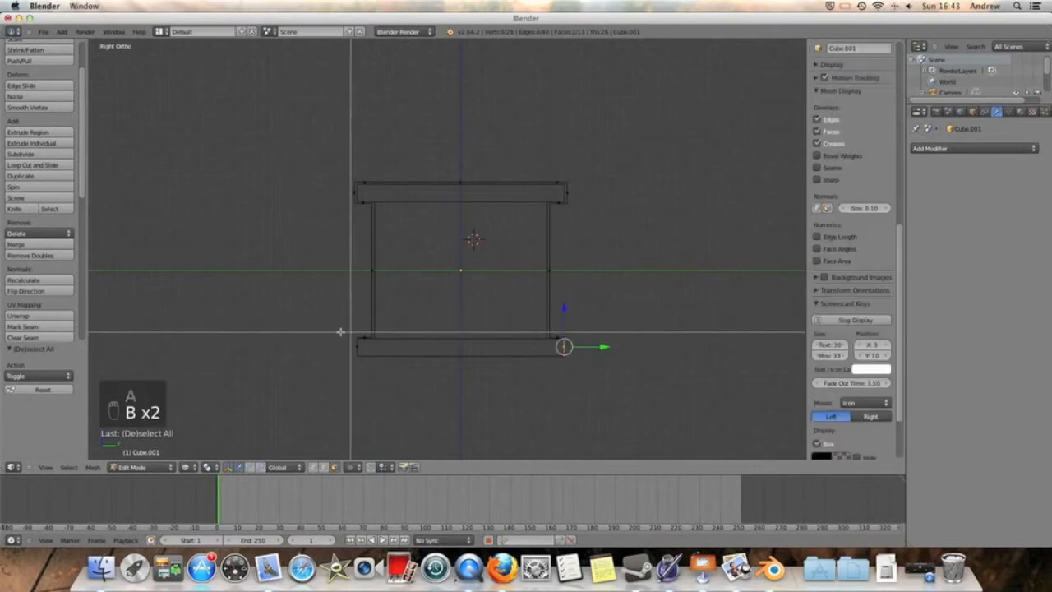
drag(335, 338, 371, 354)
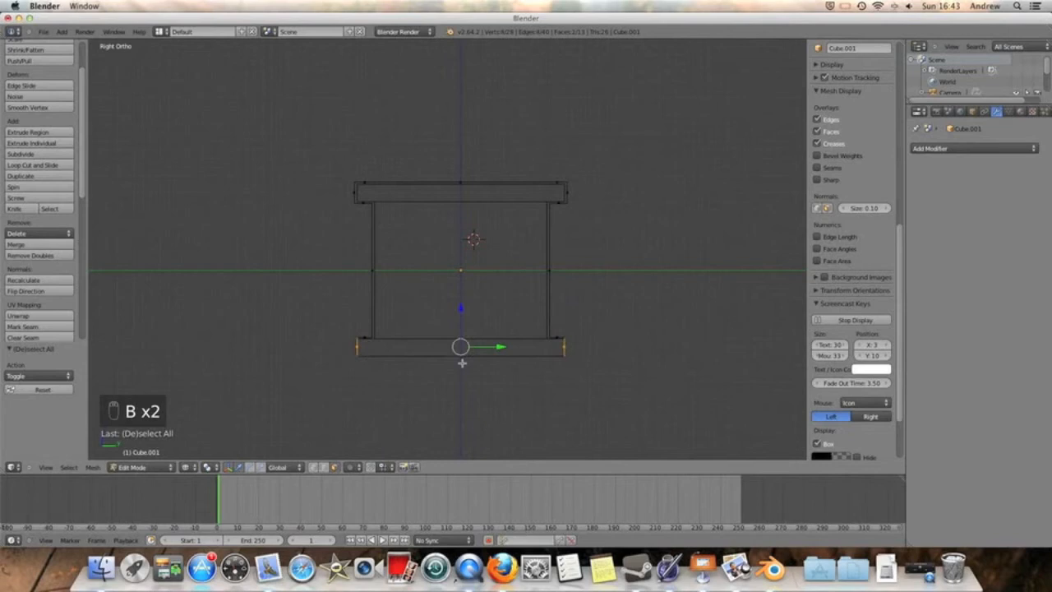
key(s)
key(y)
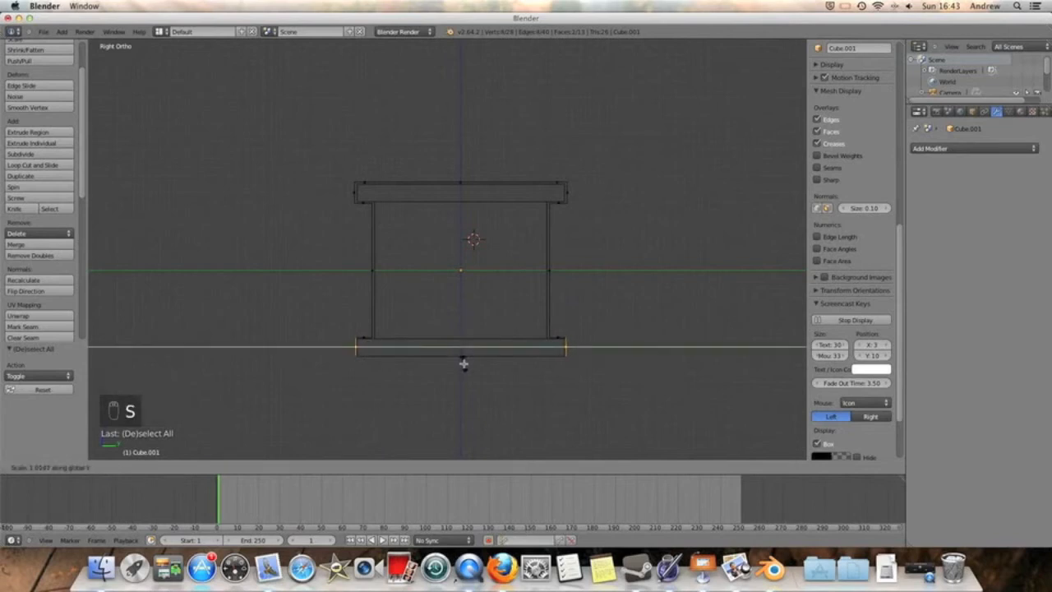
click(465, 364)
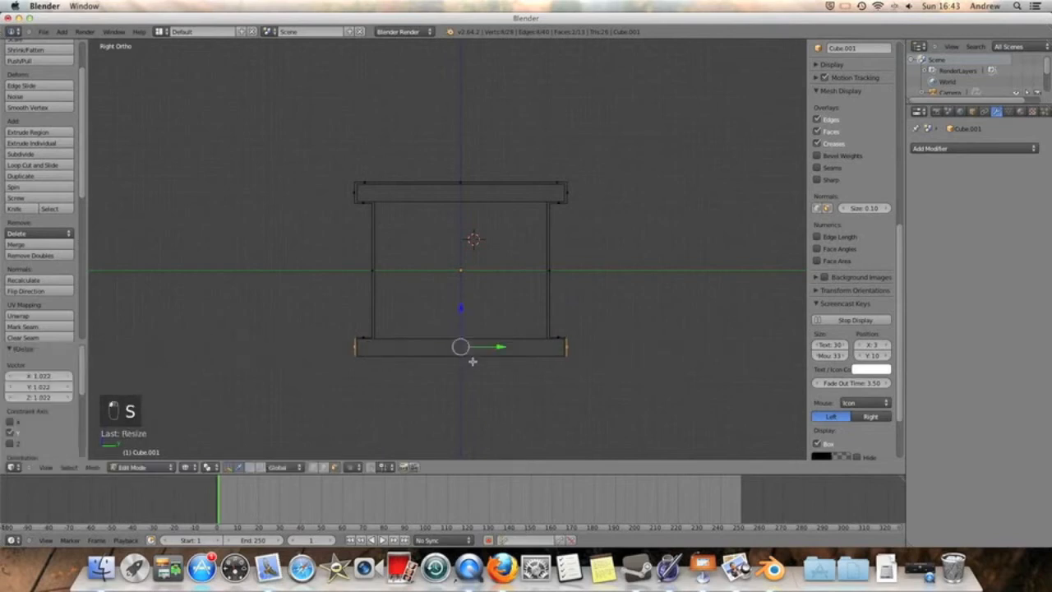
Step: Return the band to Object Mode and show the chest in solid shading from an angled view
click(163, 469)
click(164, 457)
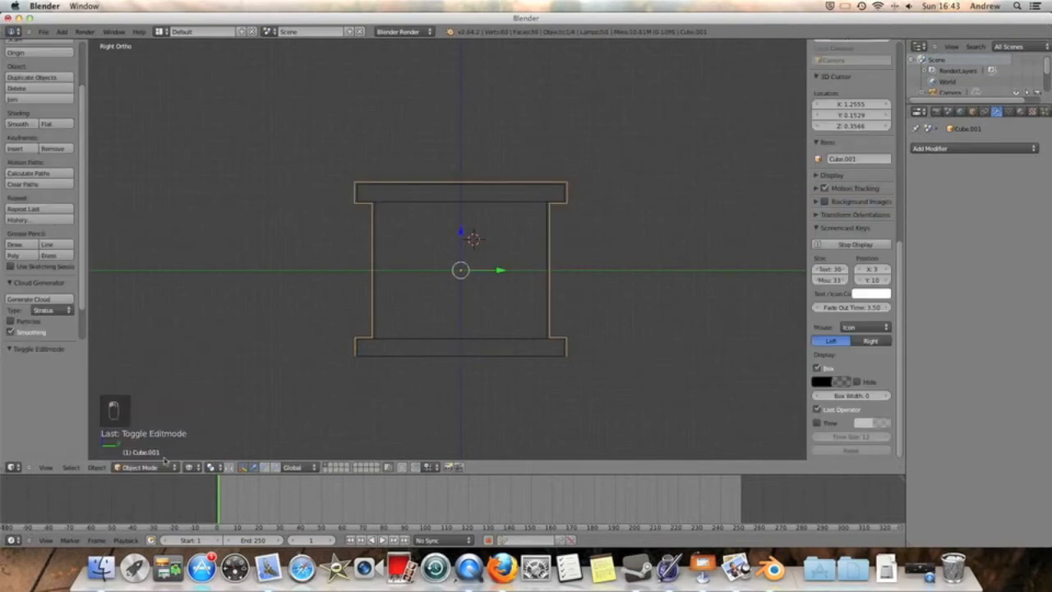
key(z)
mouse_move(523, 310)
middle_down()
mouse_move(515, 334)
mouse_move(411, 333)
middle_up()
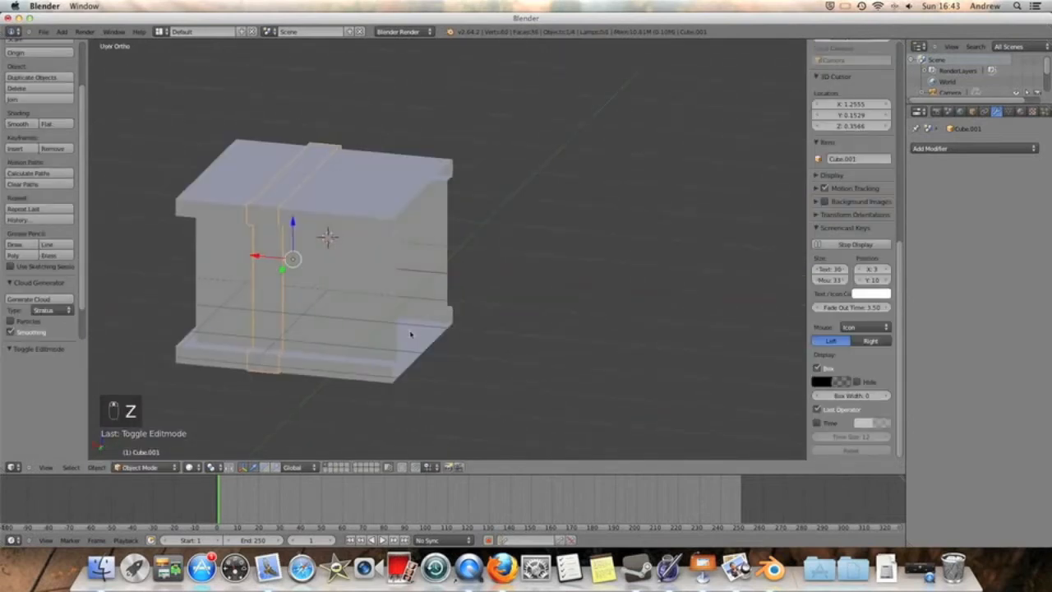
Step: Add a second material slot to the band with a new material and give it a dark grey diffuse colour
click(1019, 112)
click(1034, 149)
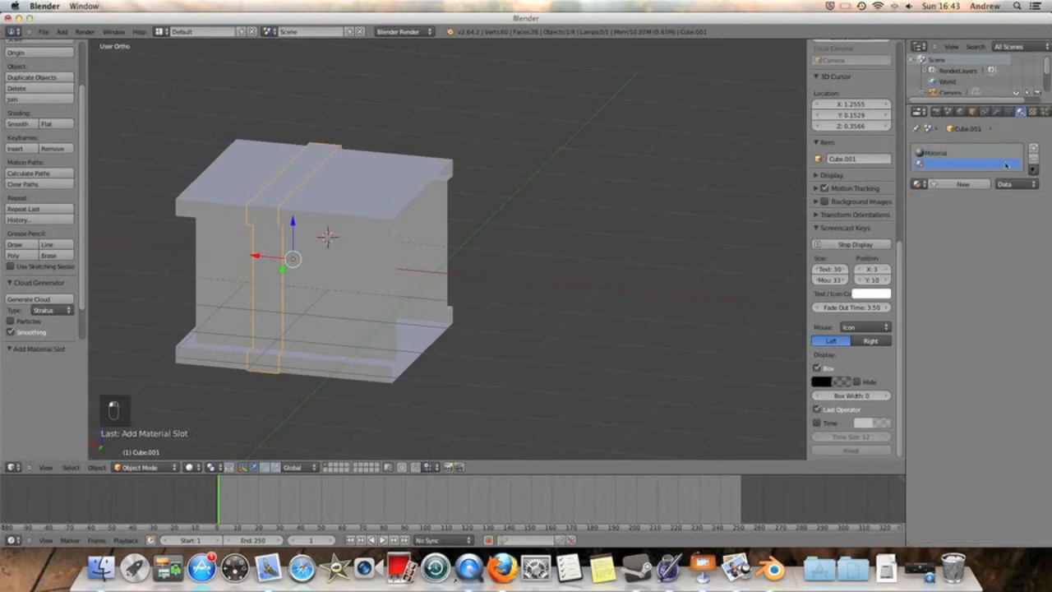
click(963, 183)
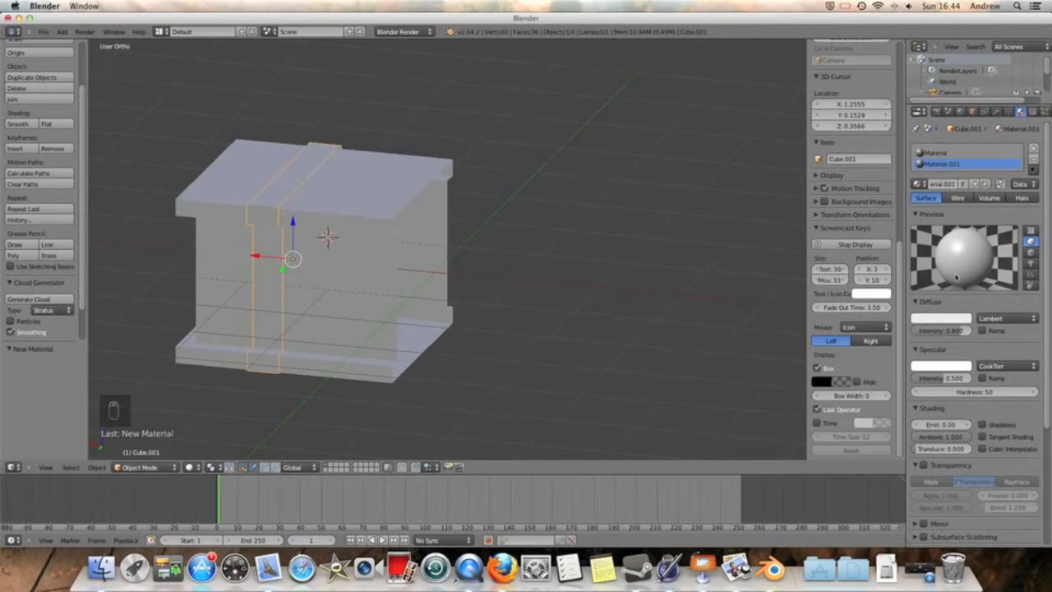
click(942, 318)
drag(963, 205, 963, 215)
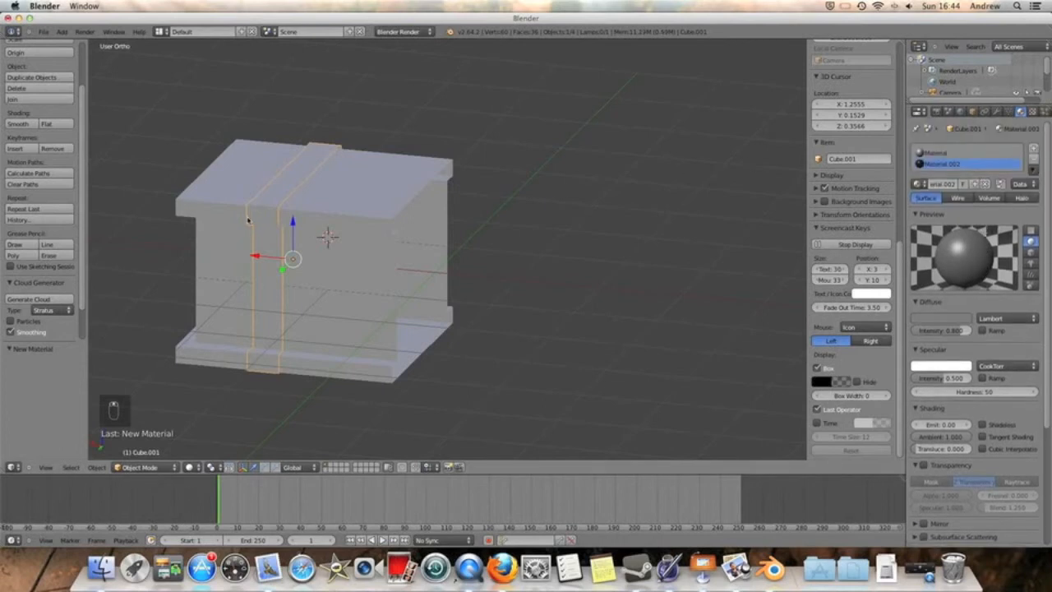
Step: Assign the dark grey material to all of the band's faces in Edit Mode, and return to Object Mode
click(160, 467)
click(152, 447)
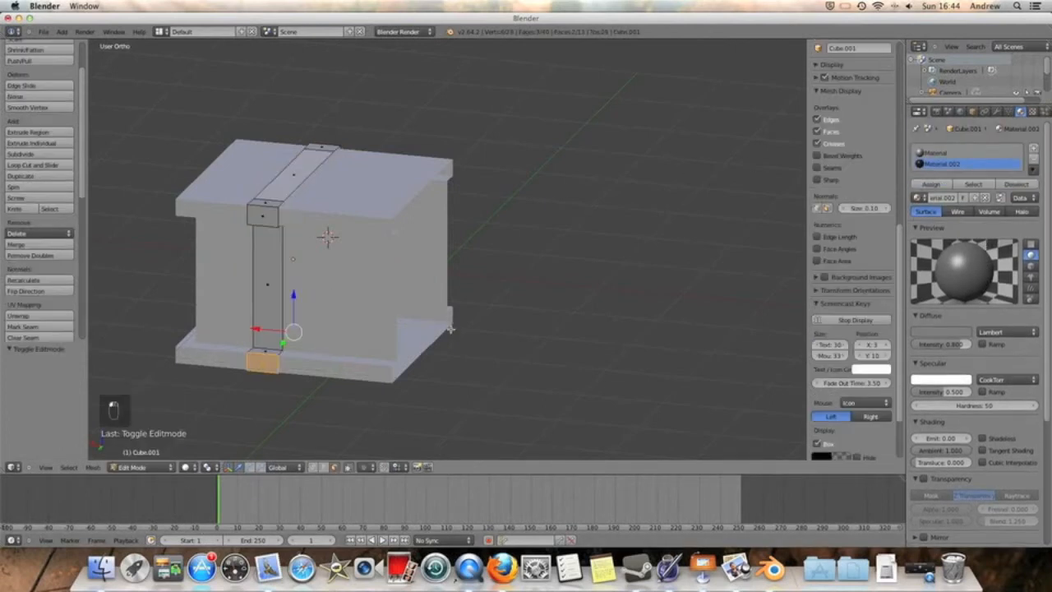
click(931, 185)
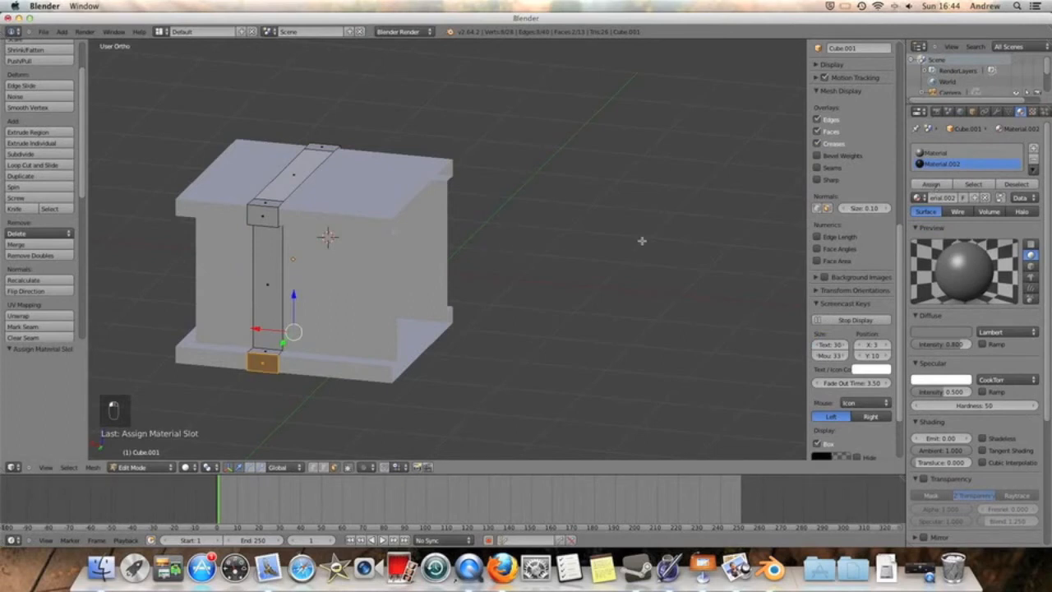
key(a)
key(a)
click(927, 185)
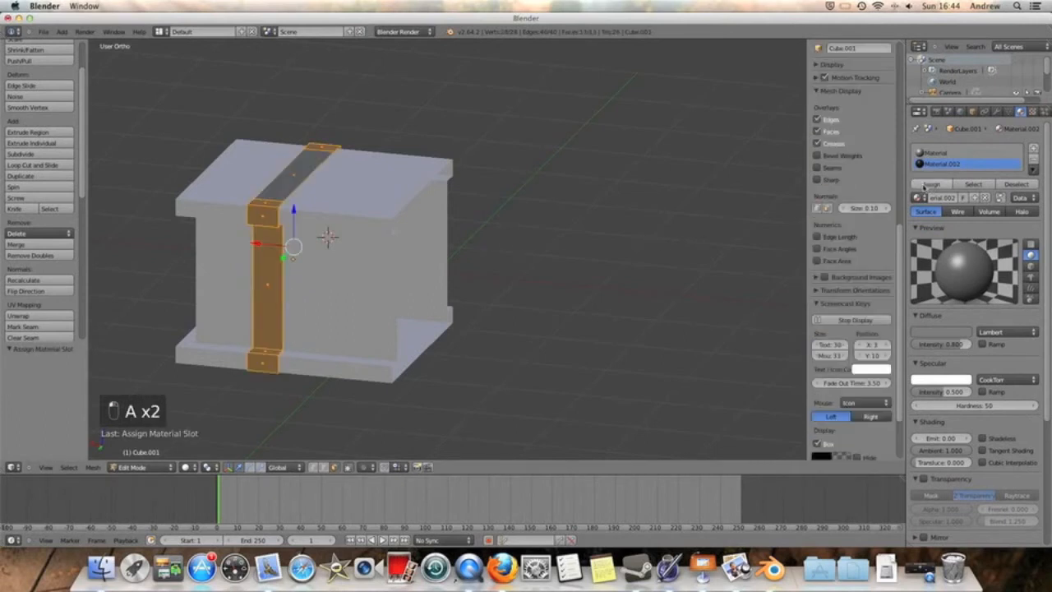
click(152, 466)
click(152, 457)
middle_drag(460, 312, 657, 345)
click(922, 569)
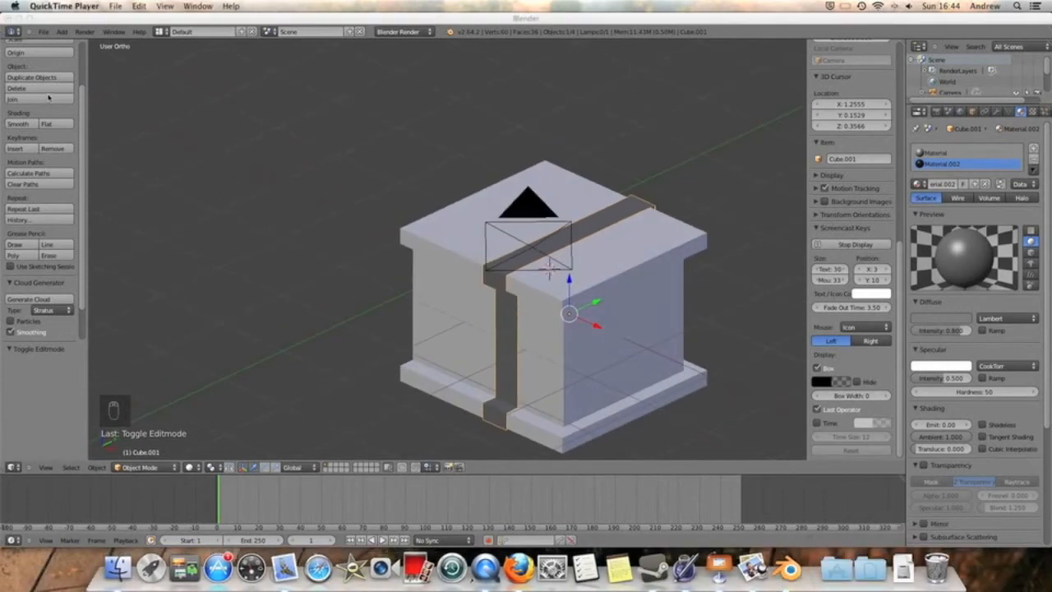
click(331, 15)
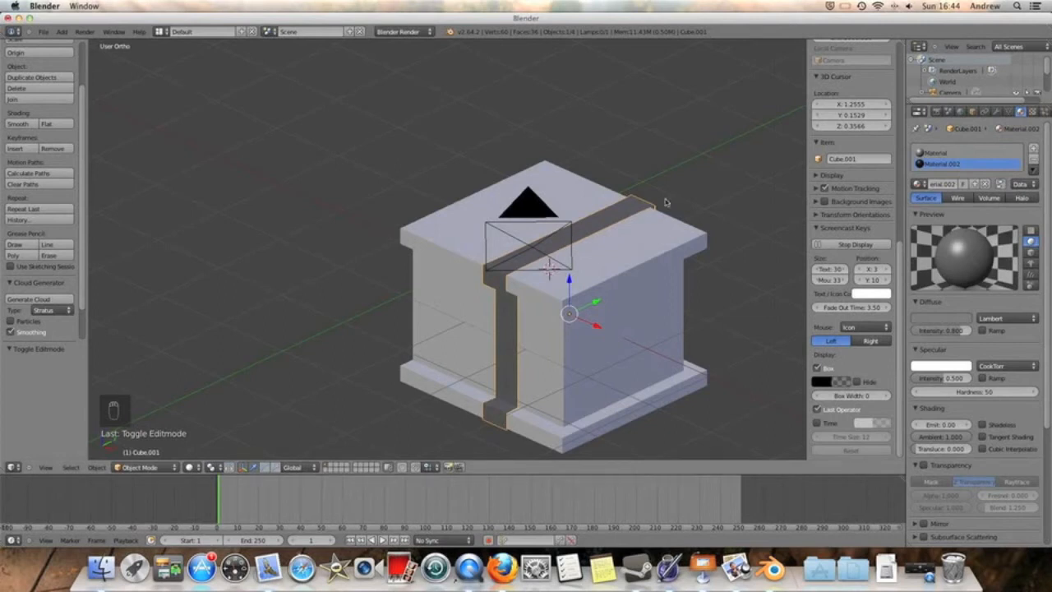
Step: Add the chest body to the selection with the band and join them into one object
middle_drag(684, 159, 532, 176)
shift+middle_drag(518, 278, 493, 271)
middle_drag(416, 326, 419, 300)
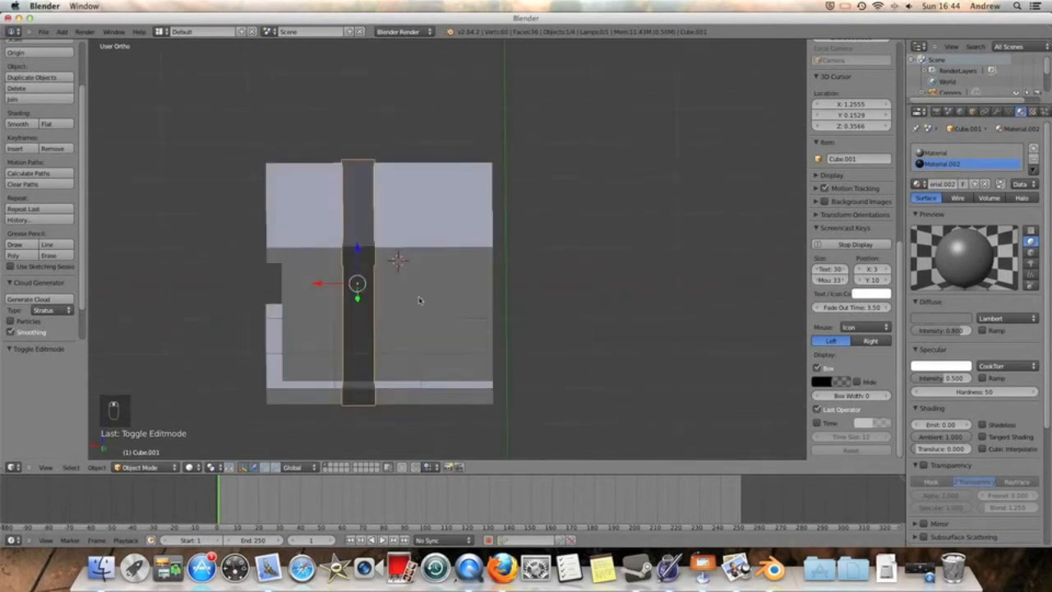
right_click(418, 281)
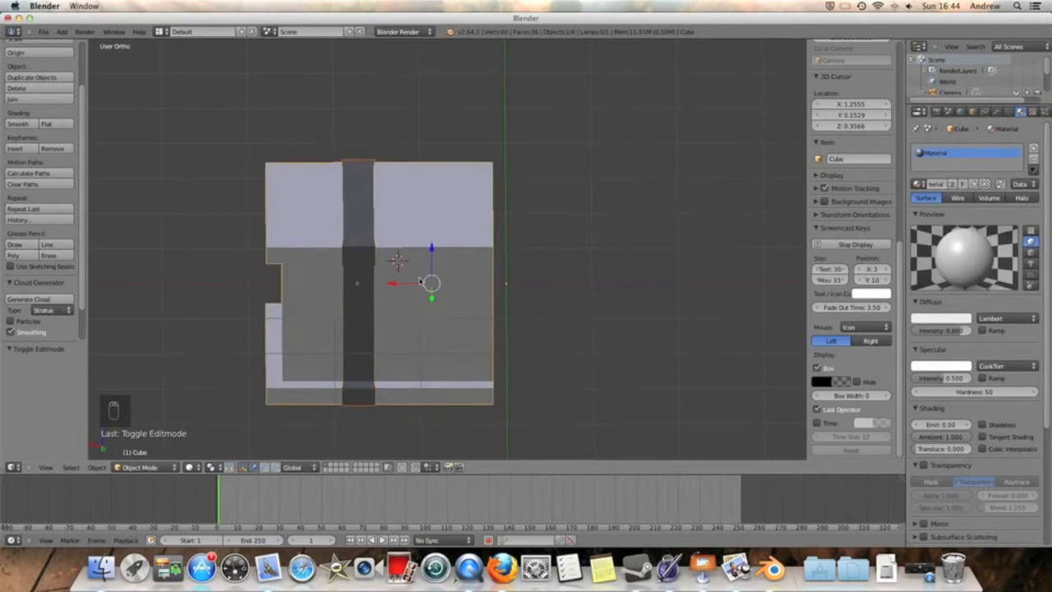
key(ctrl+j)
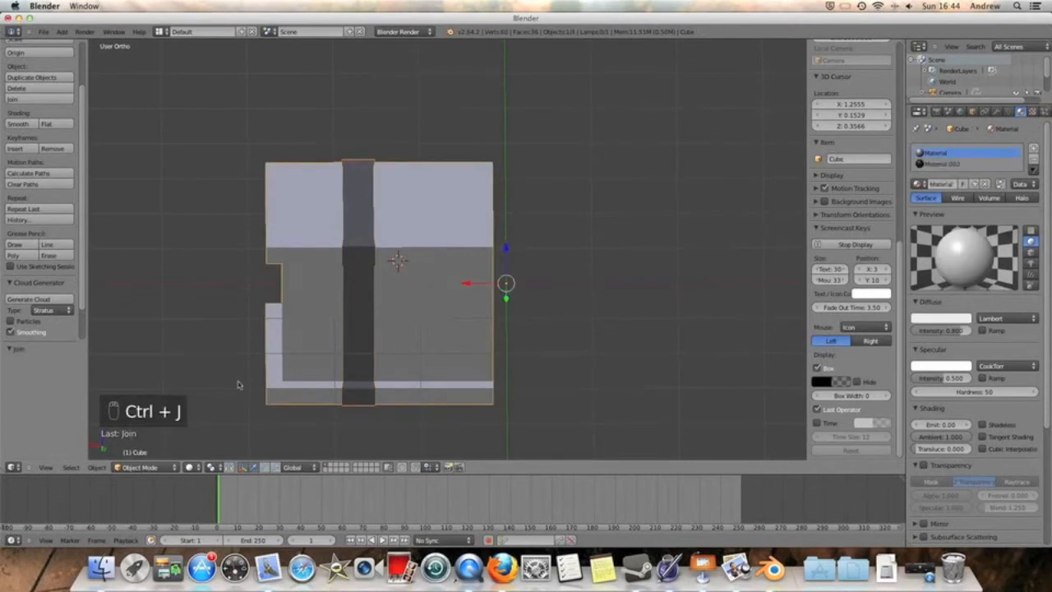
Step: Enter Edit Mode on the joined chest and add a Mirror modifier along the X axis
click(145, 466)
click(140, 448)
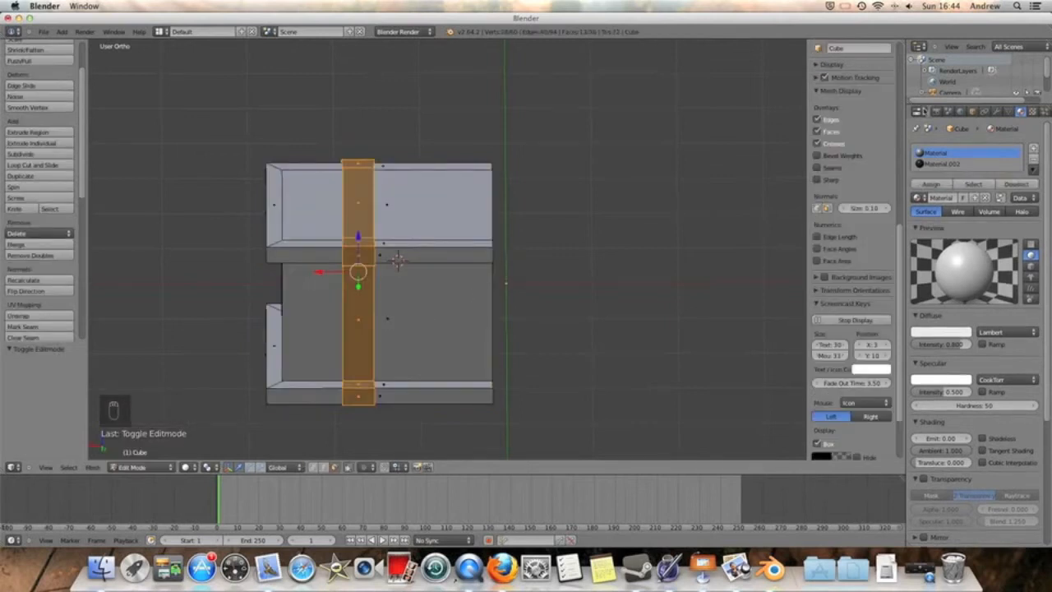
click(997, 111)
click(974, 149)
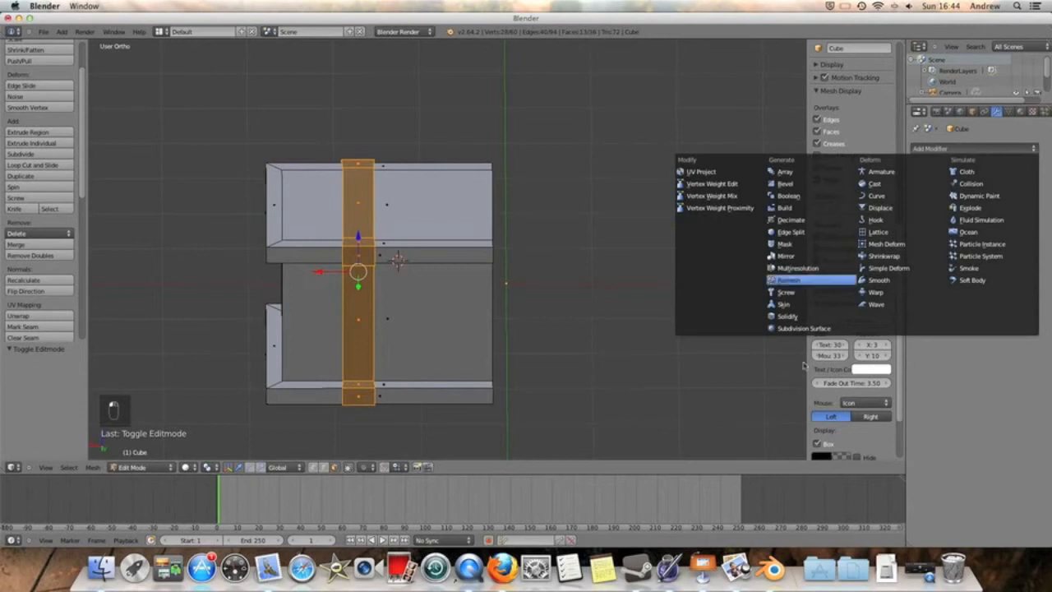
click(1013, 147)
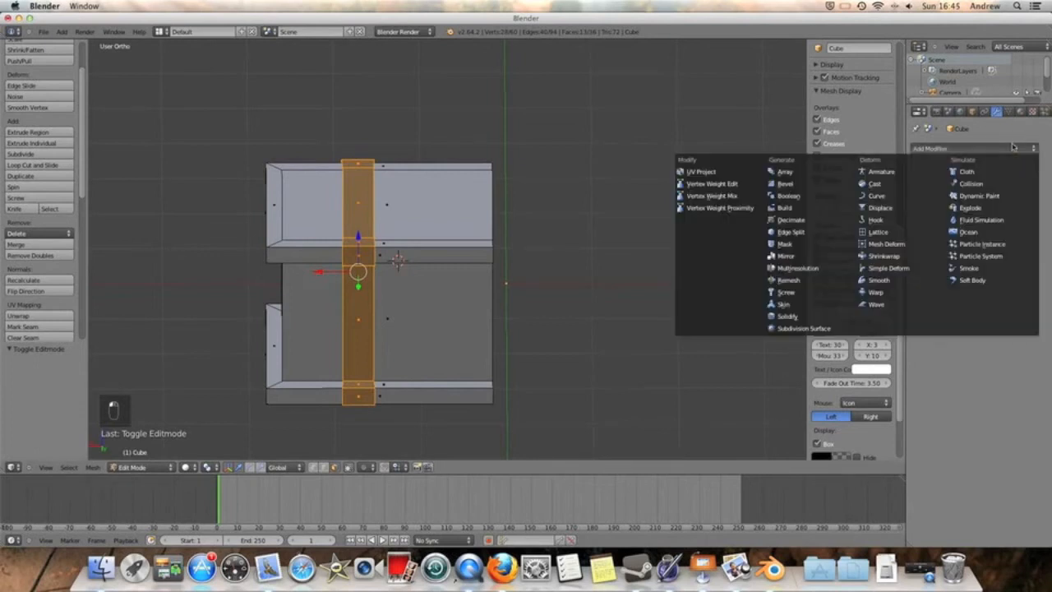
click(813, 256)
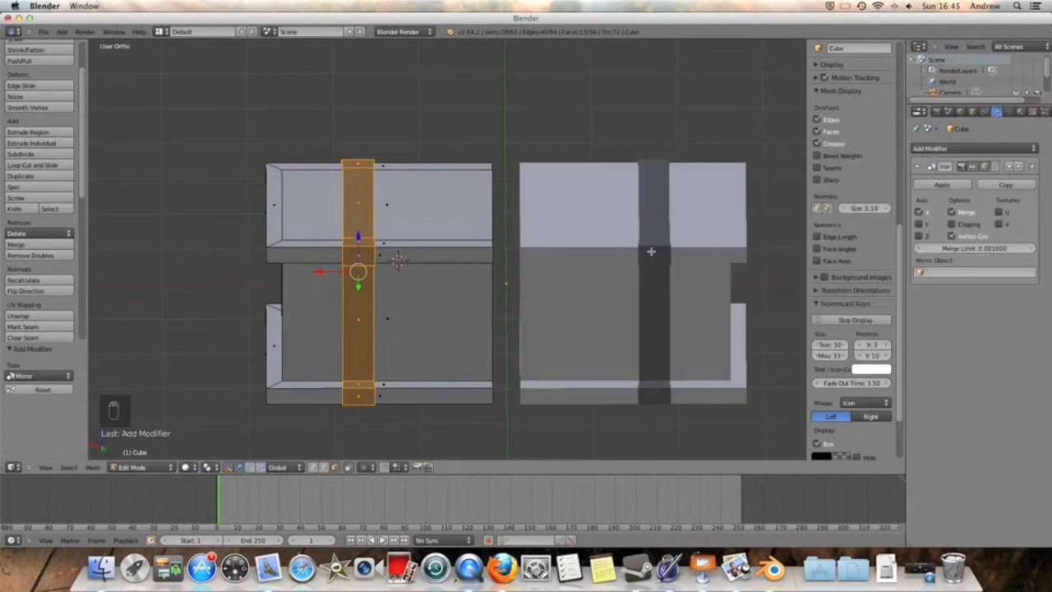
Step: Enable Clipping on the Mirror modifier and move the whole half chest along X until it joins its mirrored half
key(a)
key(a)
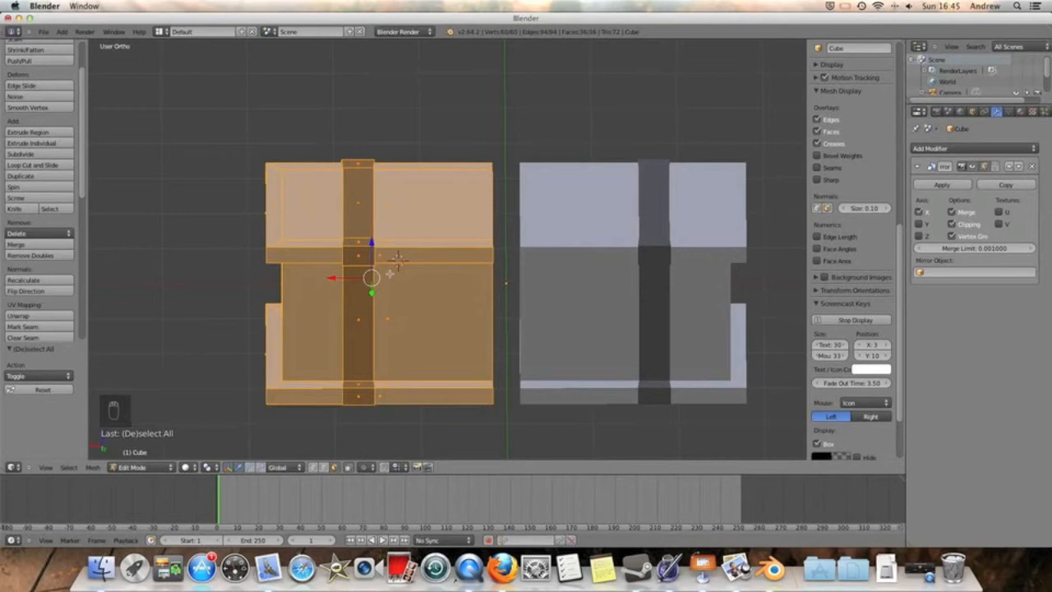
drag(331, 279, 665, 279)
drag(139, 278, 329, 277)
drag(609, 274, 288, 276)
key(KP_5)
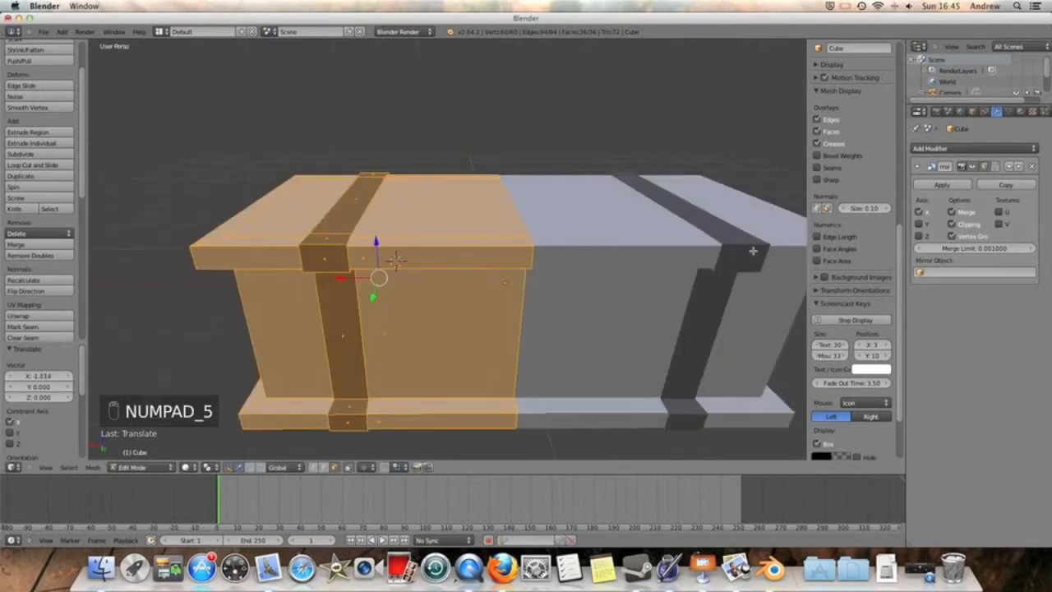
middle_drag(616, 257, 447, 290)
scroll(490, 228, down, 3)
mouse_move(425, 237)
middle_down()
mouse_move(544, 253)
mouse_move(429, 250)
middle_up()
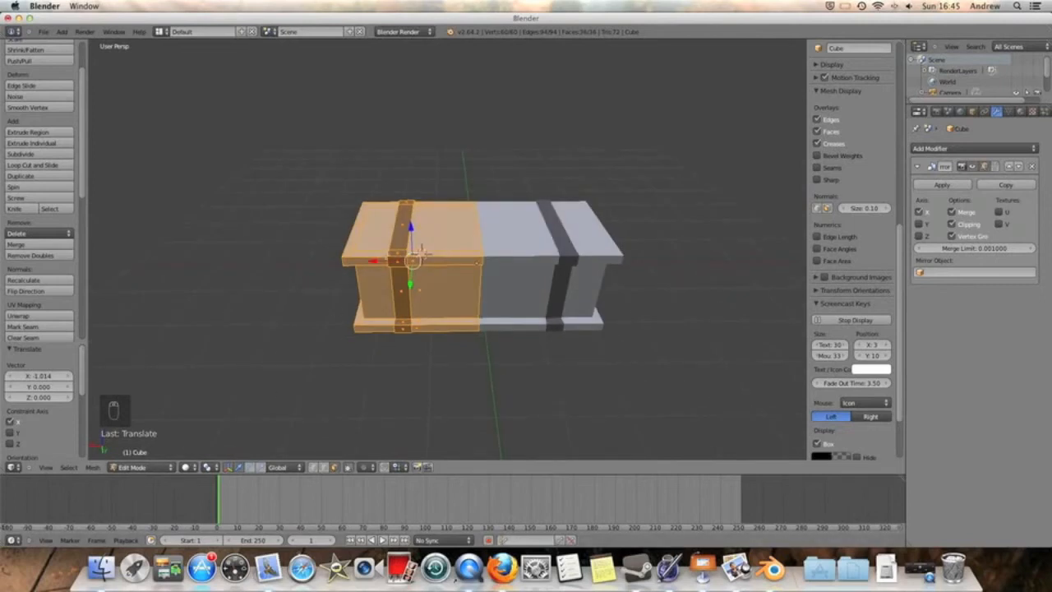
Step: Duplicate the band's top and front faces and move the copy about 1.75 along X to the chest's middle
right_click(420, 254)
shift+right_click(401, 257)
shift+right_click(401, 261)
middle_drag(421, 253, 425, 198)
shift+right_click(395, 275)
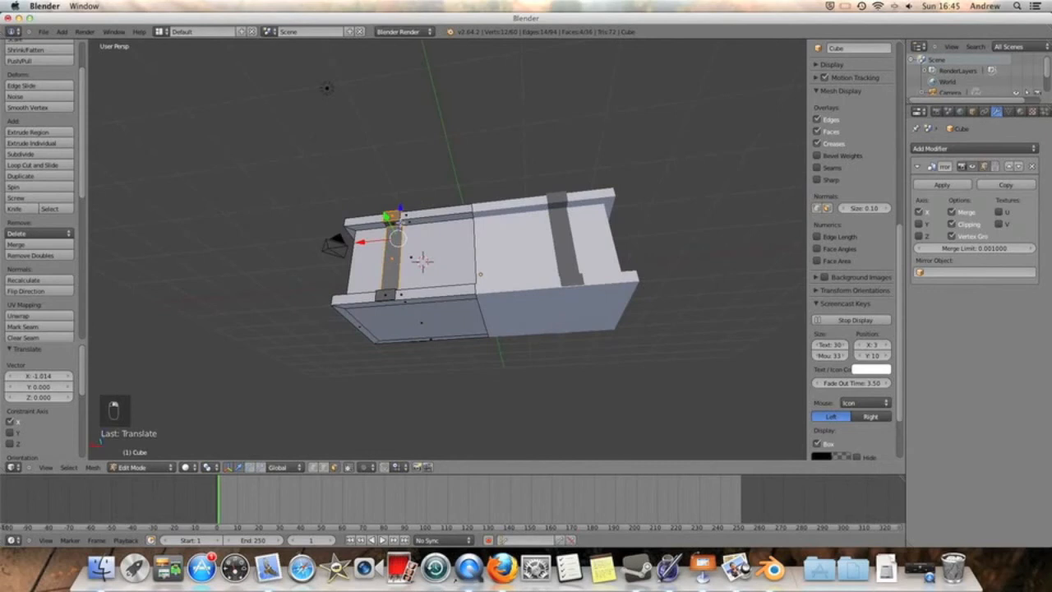
middle_drag(421, 261, 459, 278)
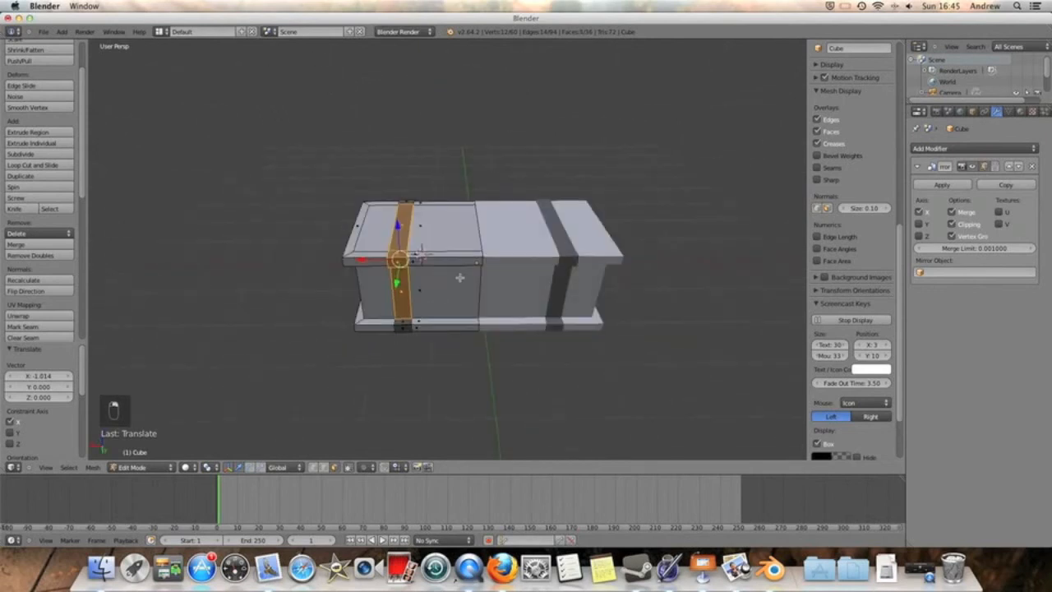
key(shift+d)
right_click(434, 268)
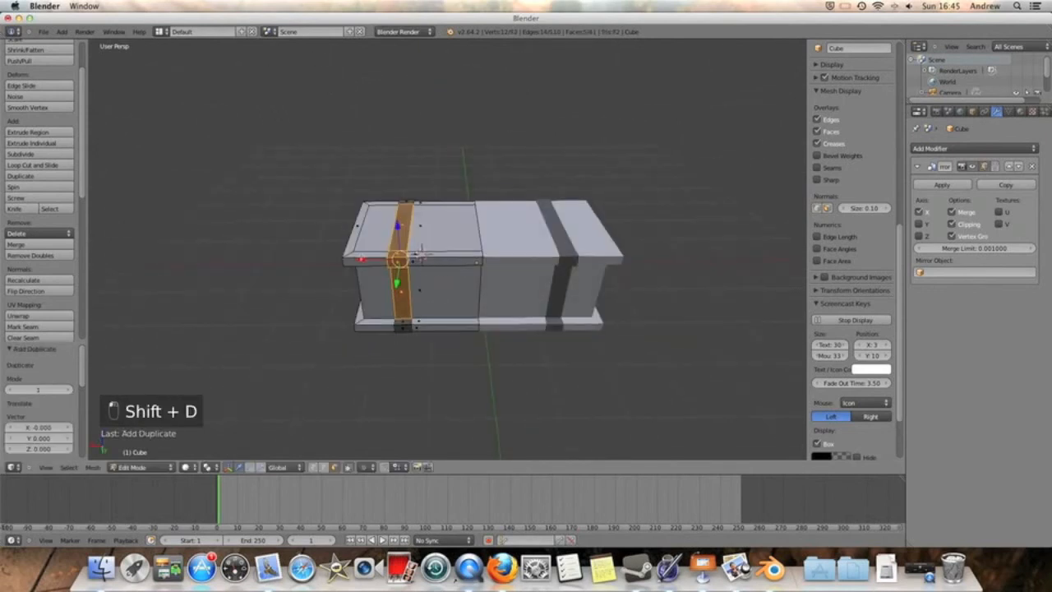
drag(363, 259, 421, 256)
Step: Shorten the middle strap on the lid by moving its rear edge about 1.225 forward along Y, and compare with the reference photo
middle_drag(501, 199, 503, 262)
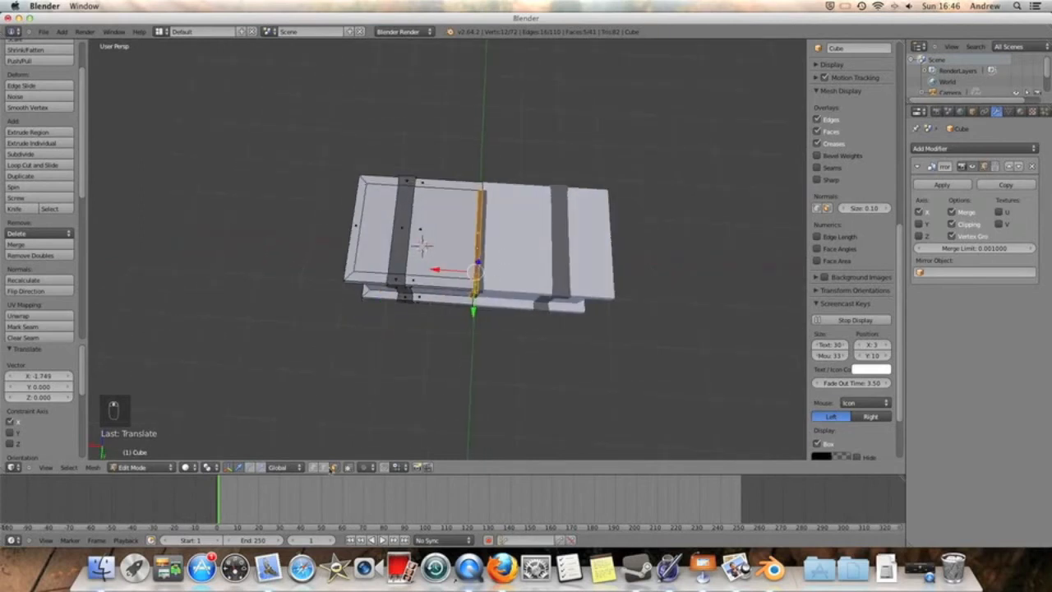
right_click(481, 189)
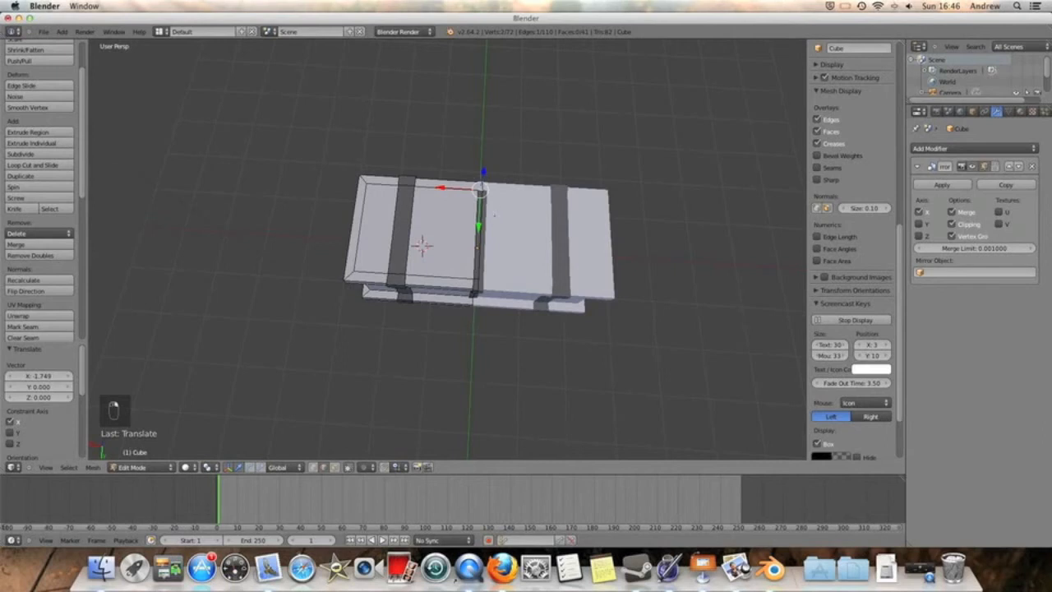
key(g)
key(y)
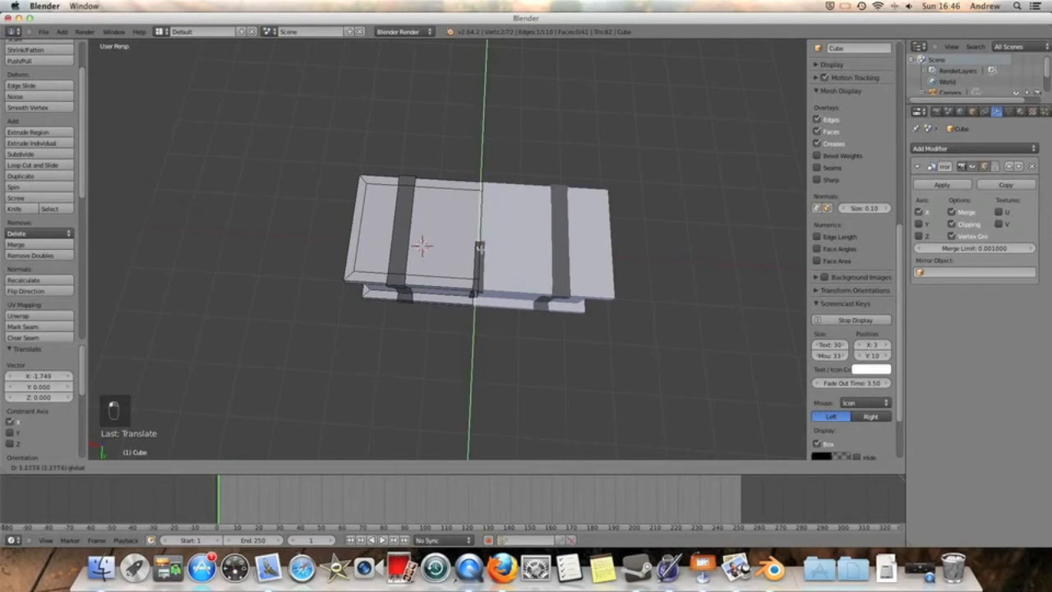
click(481, 248)
key(ctrl+Left)
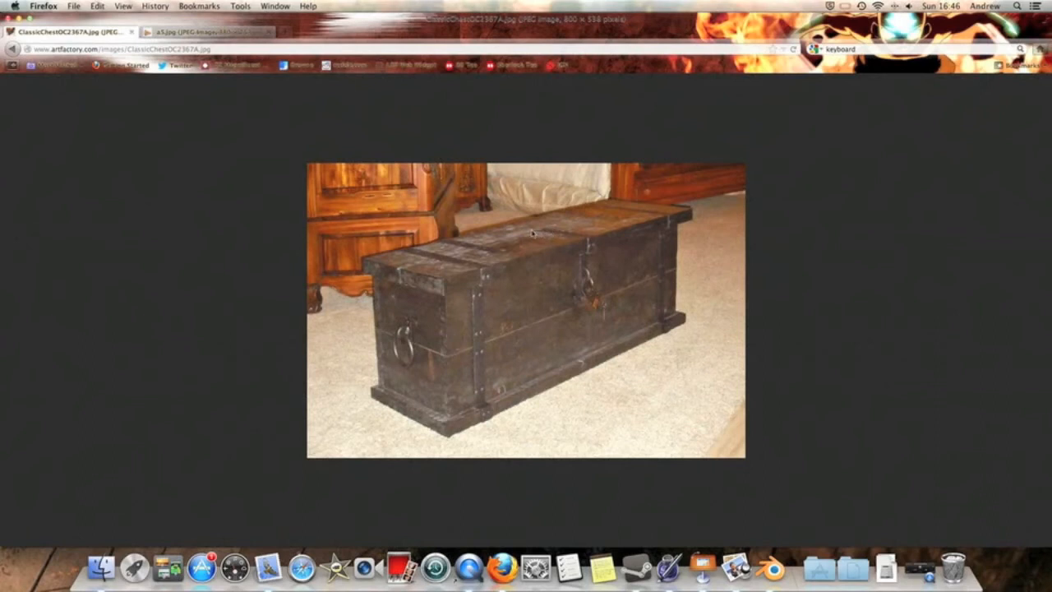
key(ctrl+Right)
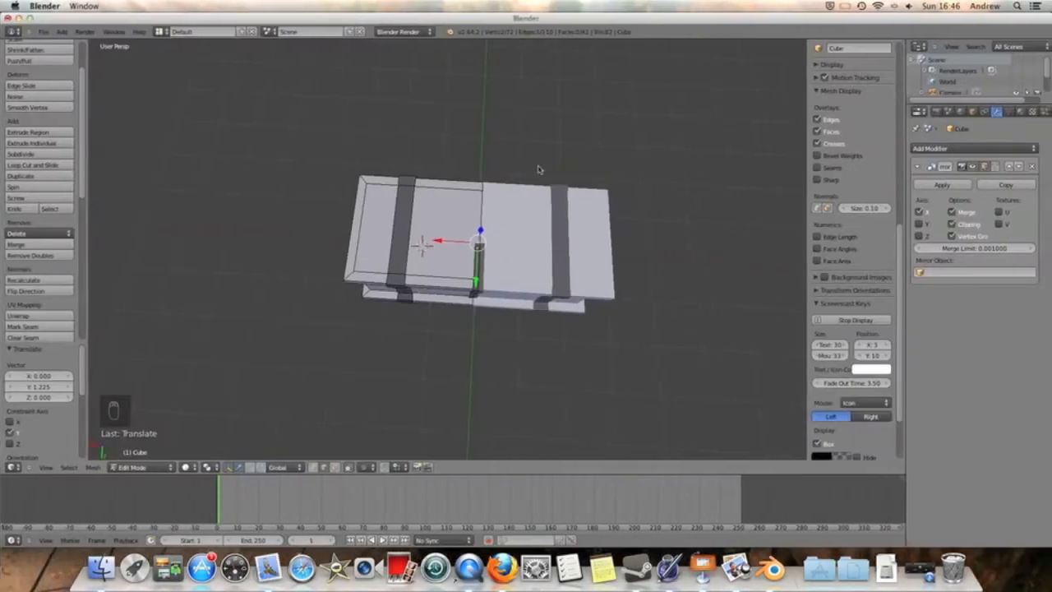
Step: Shorten the middle strap on the chest's front by raising its lower edge about 0.993 along Z
middle_drag(546, 258, 523, 263)
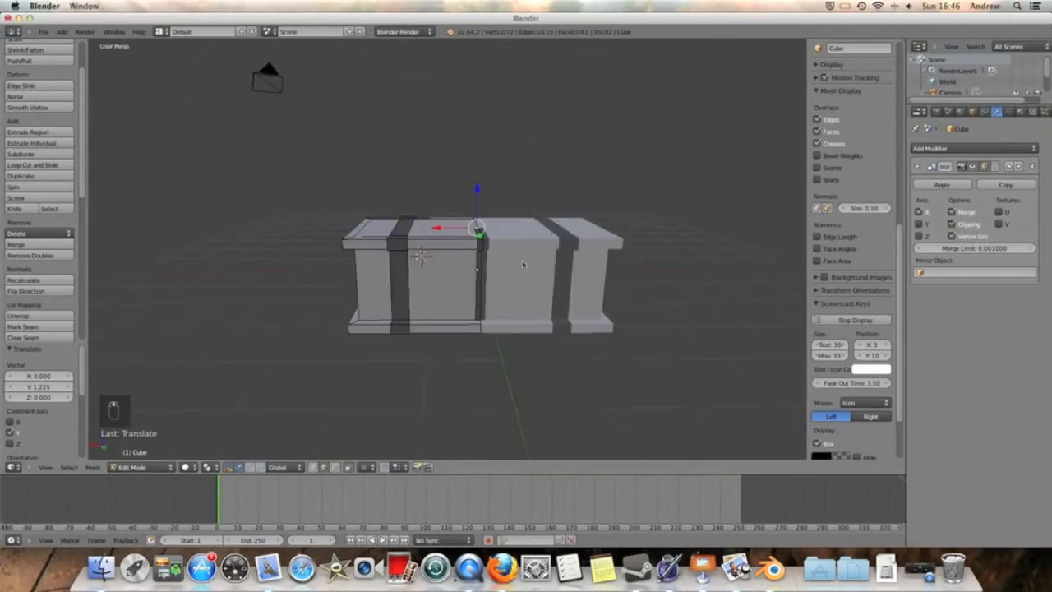
scroll(475, 316, up, 5)
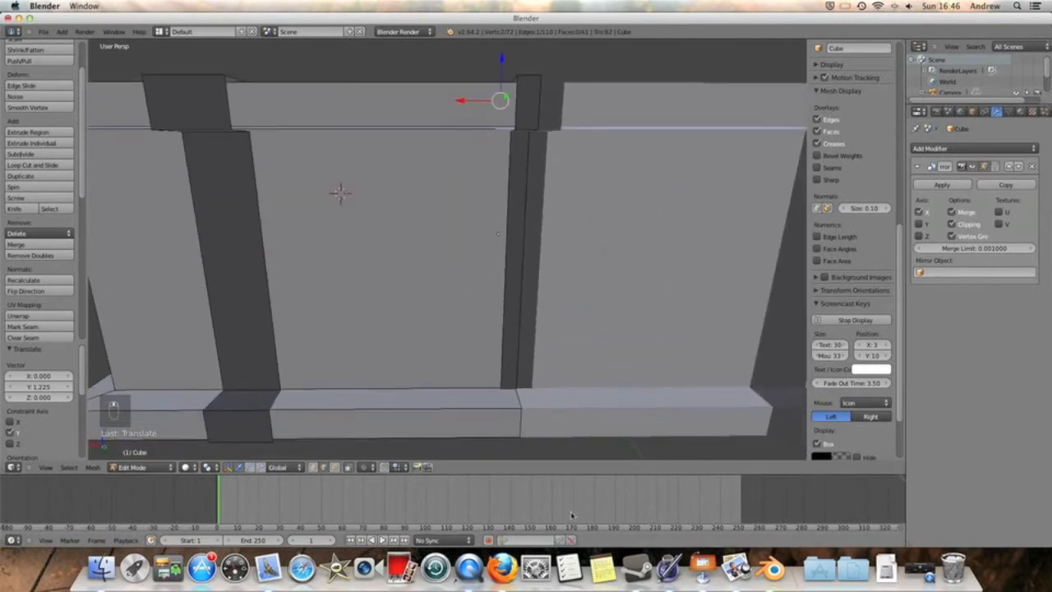
right_click(508, 386)
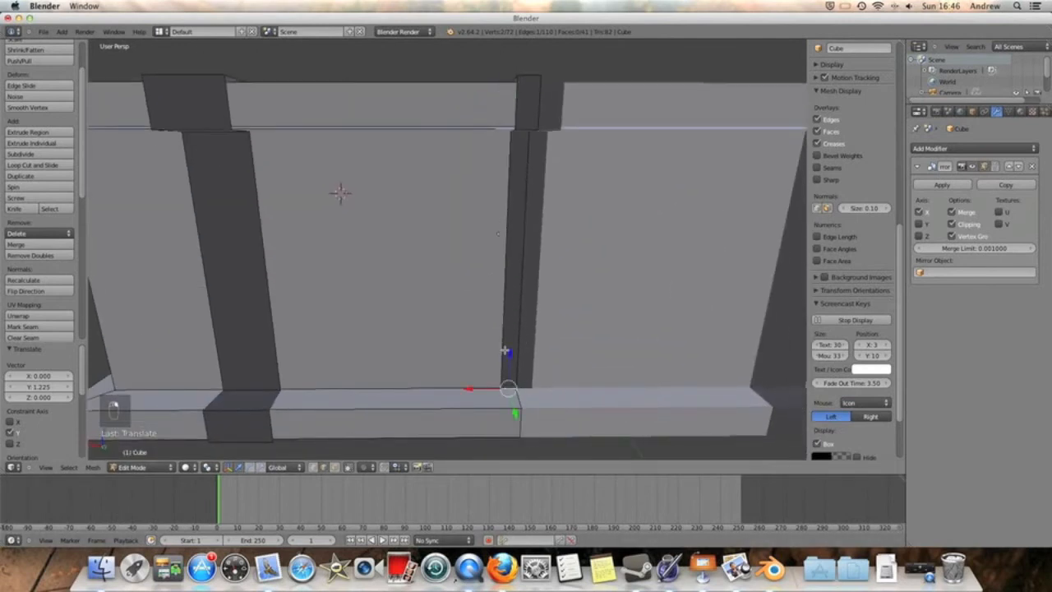
key(g)
key(z)
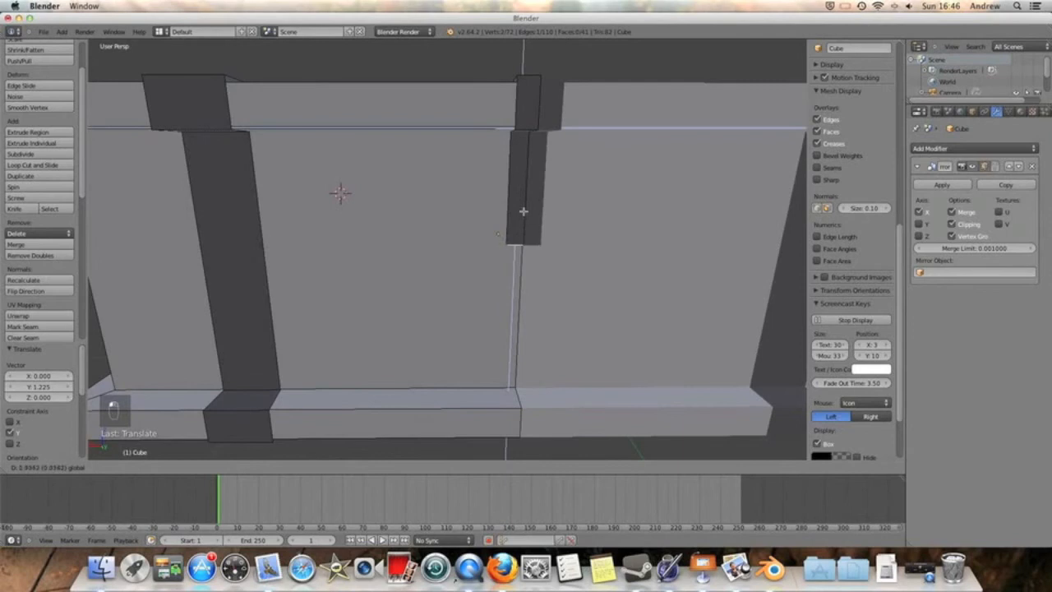
click(520, 206)
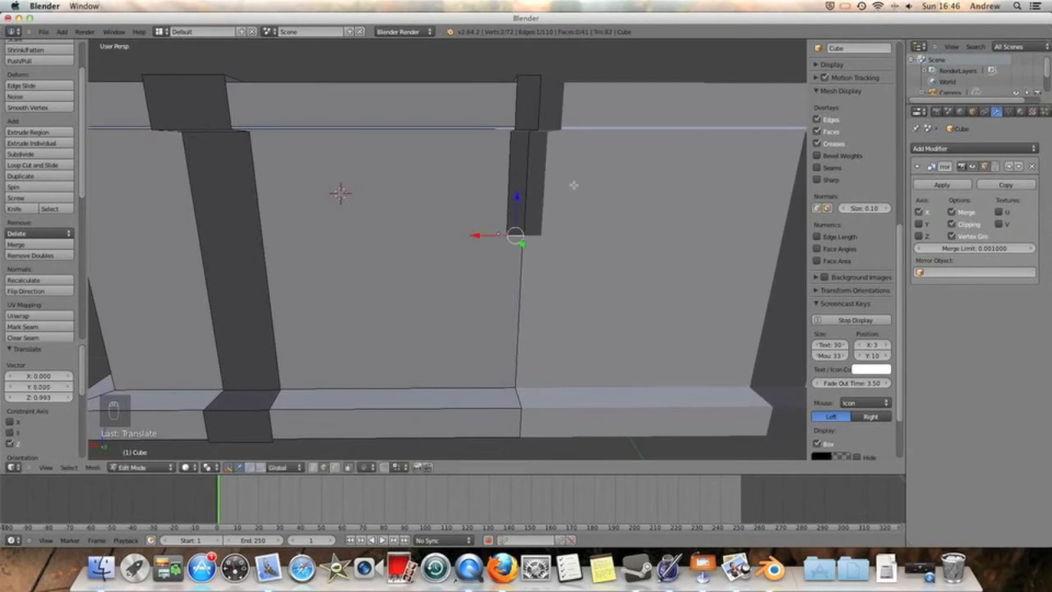
scroll(572, 184, down, 5)
mouse_move(580, 206)
middle_down()
mouse_move(622, 197)
mouse_move(643, 152)
mouse_move(660, 165)
mouse_move(608, 216)
mouse_move(552, 191)
mouse_move(571, 208)
middle_up()
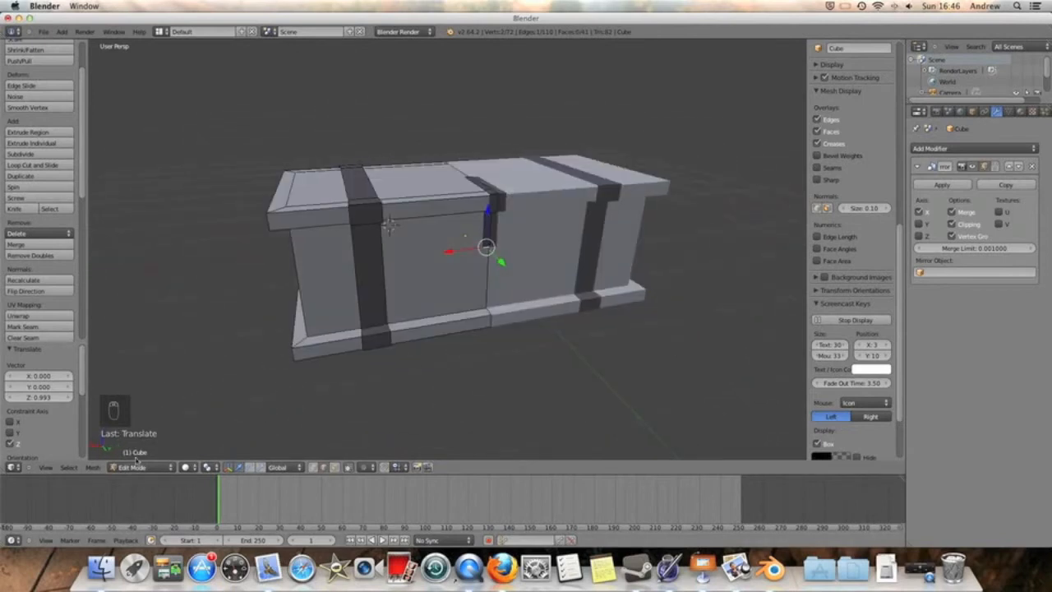
Step: Return to Object Mode and add a cube mesh to the scene
click(142, 466)
click(140, 460)
middle_drag(423, 353, 429, 279)
scroll(429, 279, up, 3)
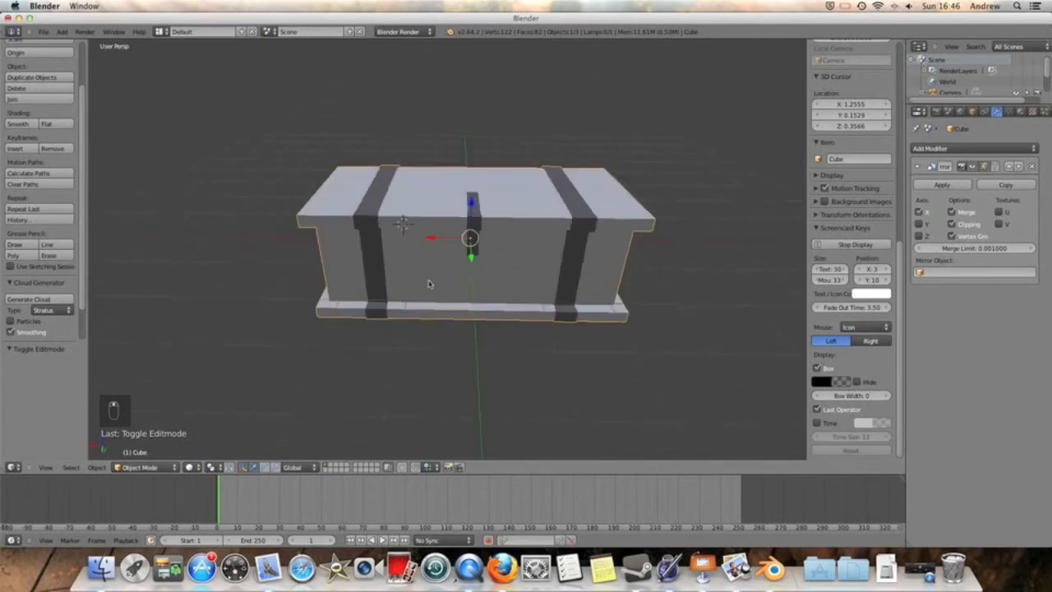
click(138, 466)
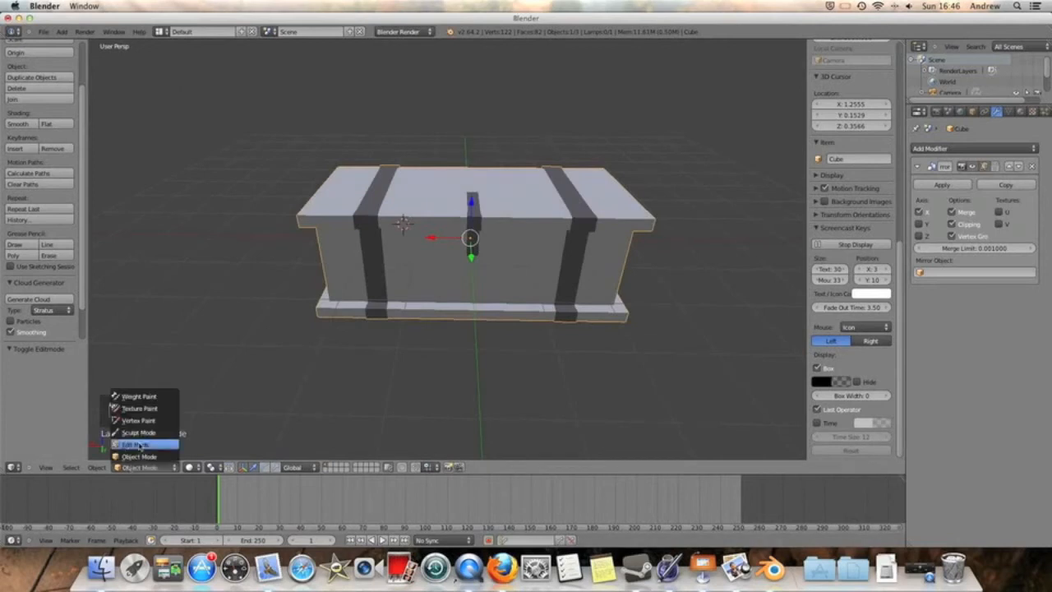
click(62, 31)
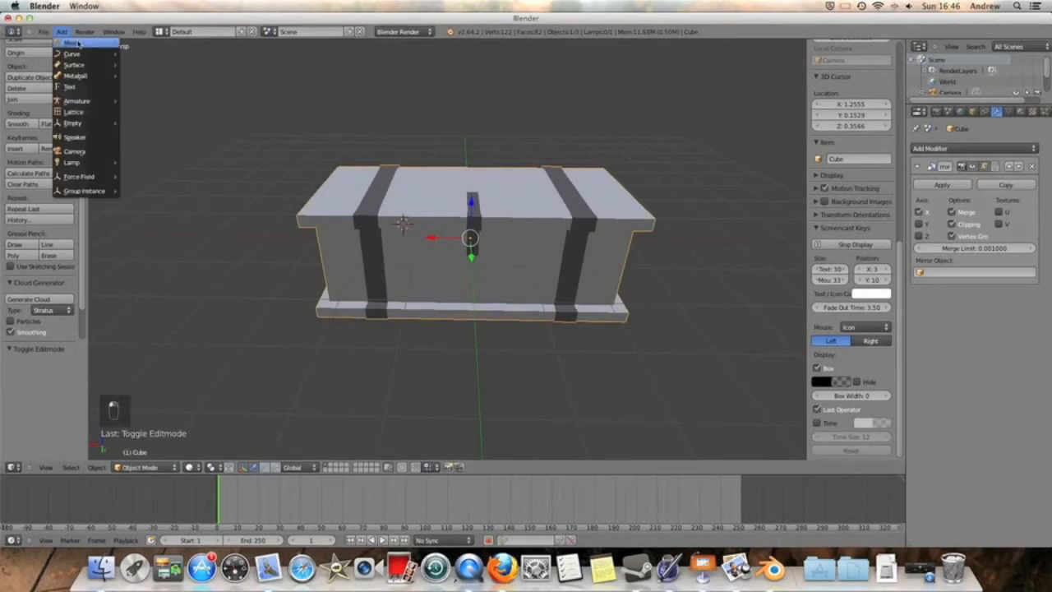
mouse_move(77, 43)
click(156, 54)
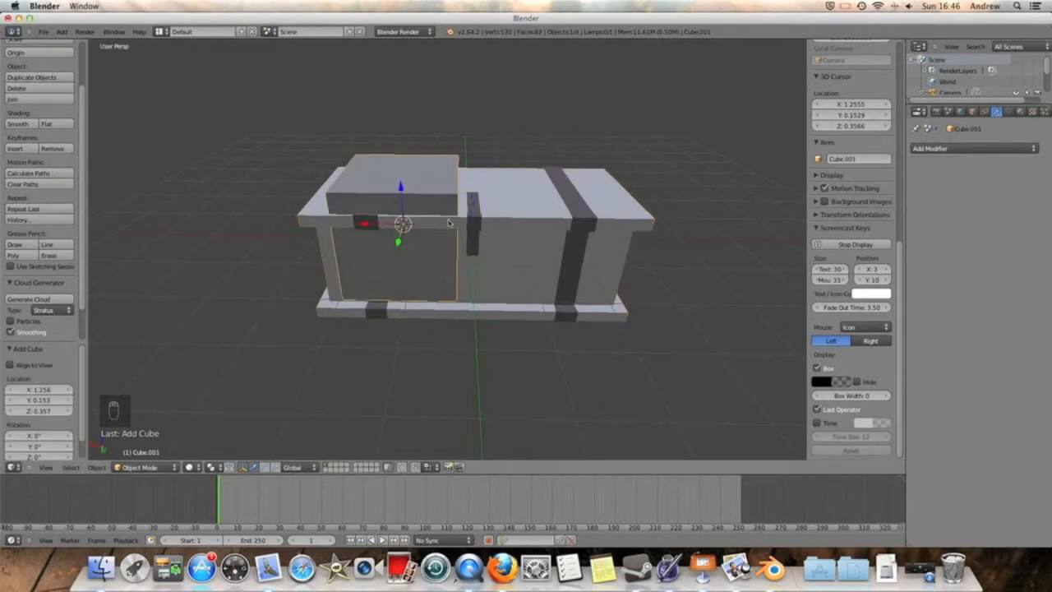
Step: Move the new cube about 3.434 along Y, out in front of the chest, and check the reference photo
key(g)
key(y)
key(Return)
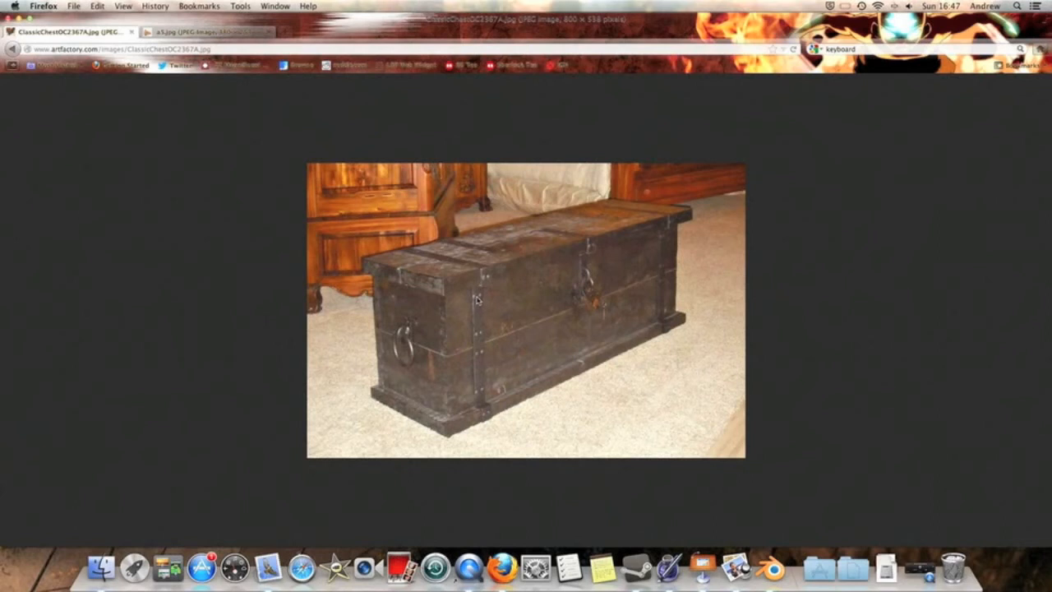
key(ctrl+Right)
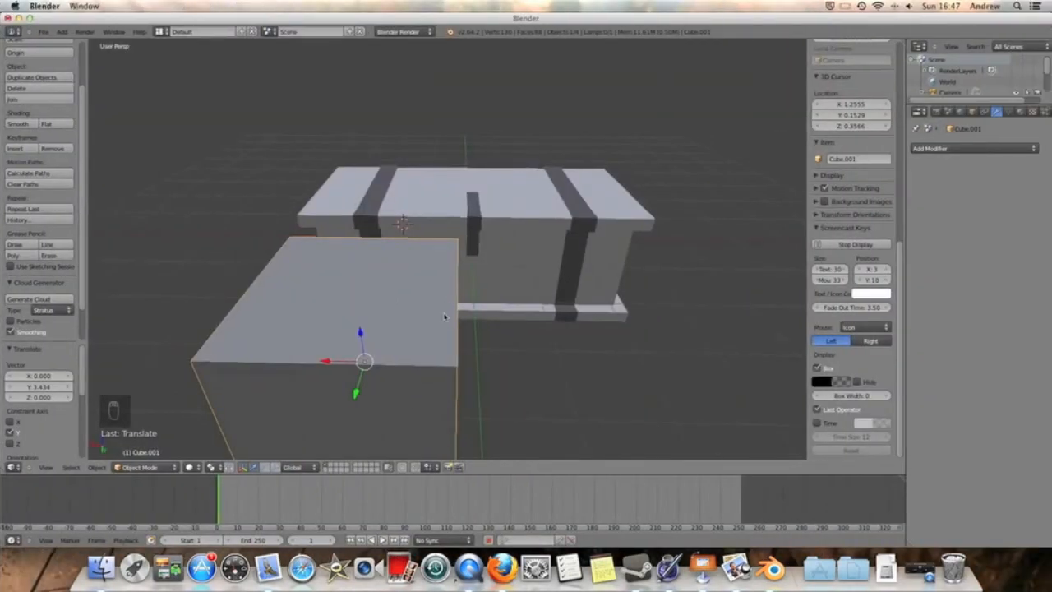
Step: In Edit Mode, select the cube's four upper vertices and merge them at center to form a pyramid
scroll(444, 315, down, 5)
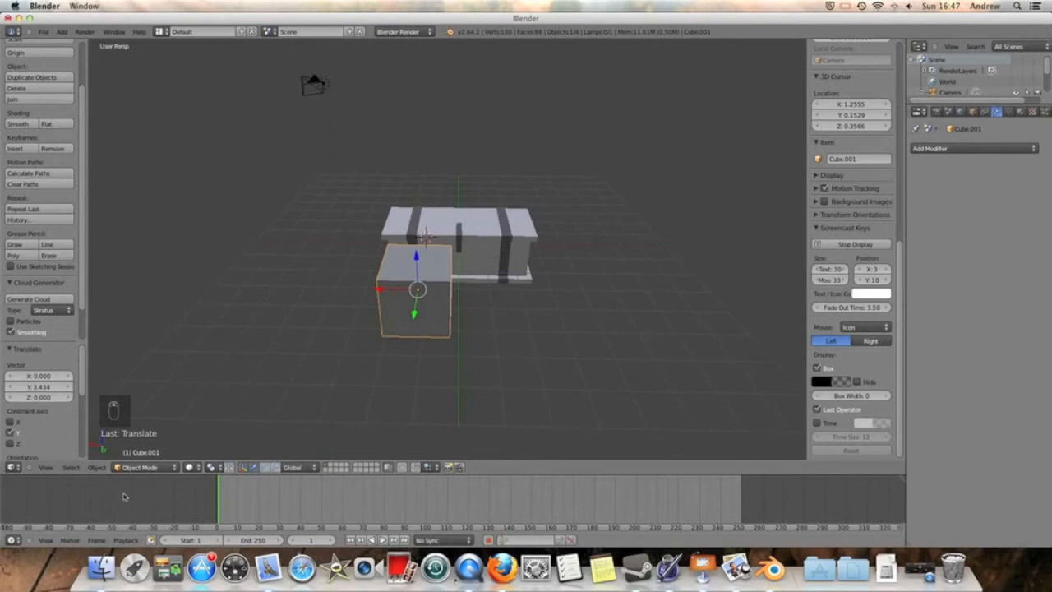
click(140, 466)
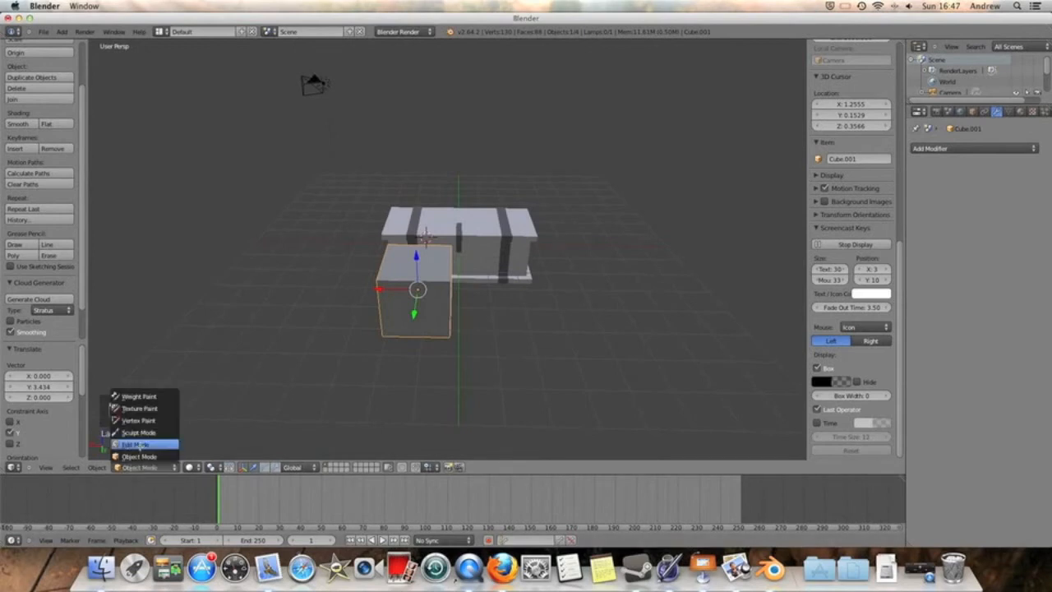
click(136, 445)
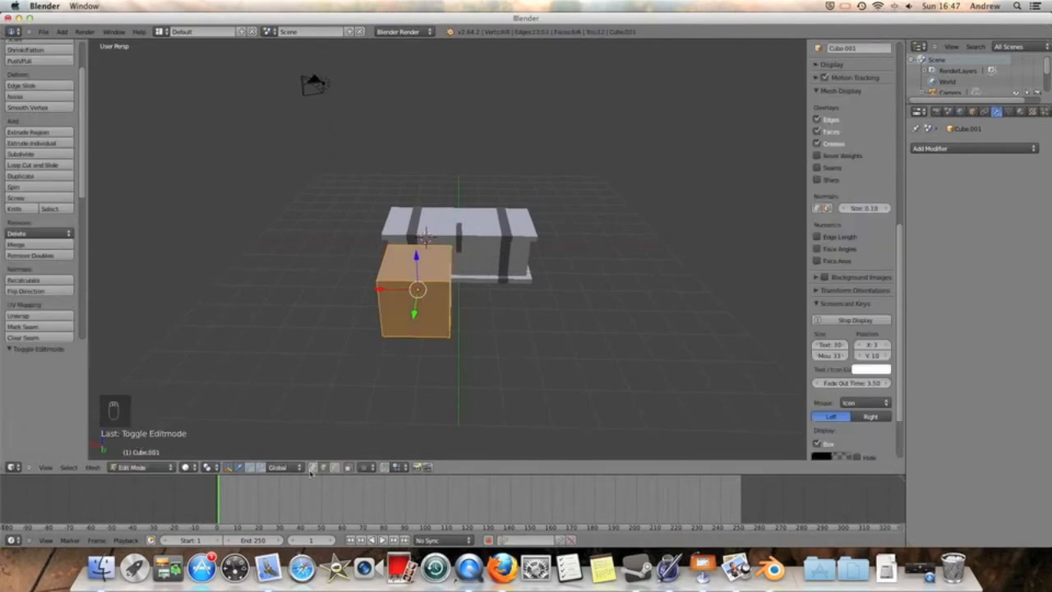
right_click(446, 281)
right_click(383, 270)
shift+right_click(382, 277)
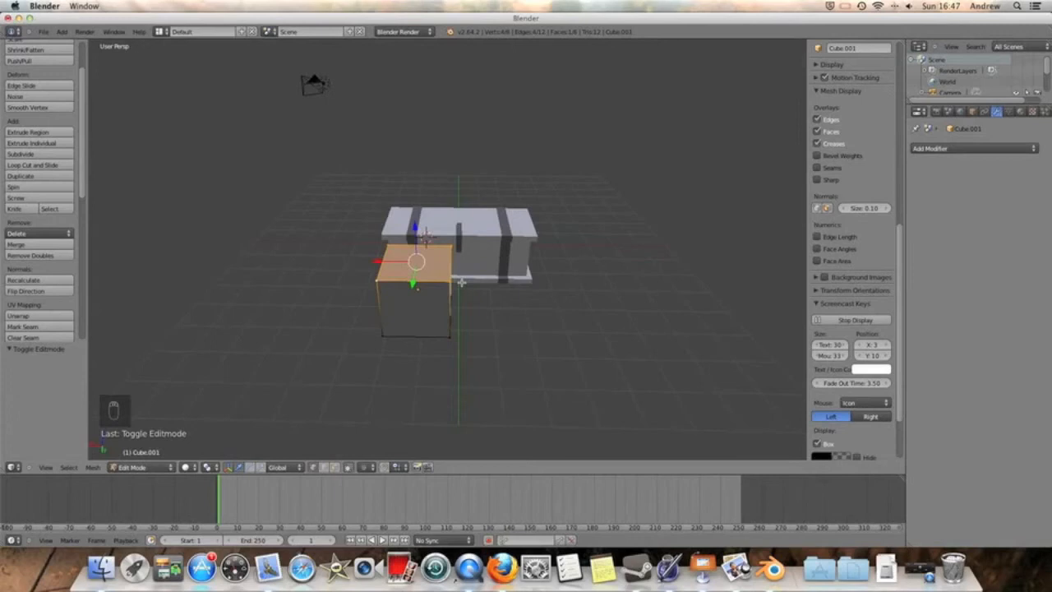
key(alt+m)
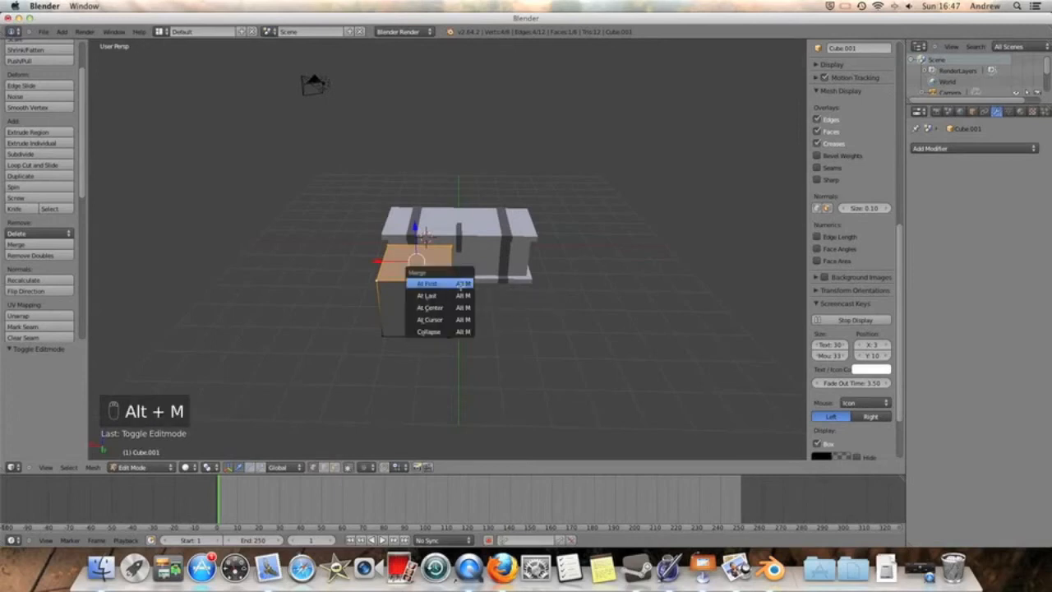
click(458, 307)
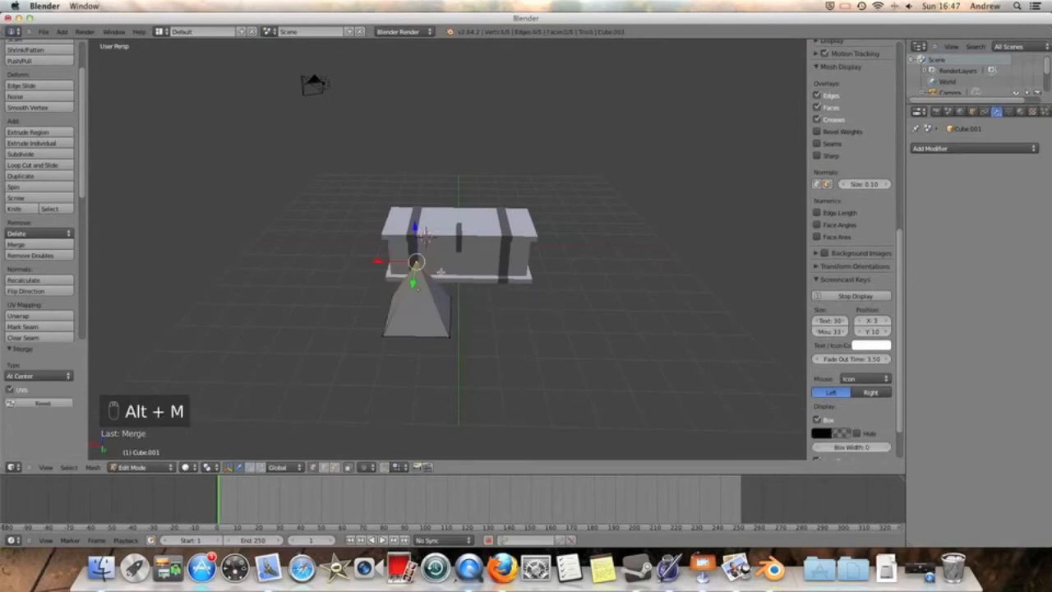
Step: Lower the pyramid's apex to flatten it, and raise the whole pyramid about 0.767 along Z
drag(415, 236, 417, 268)
key(a)
key(a)
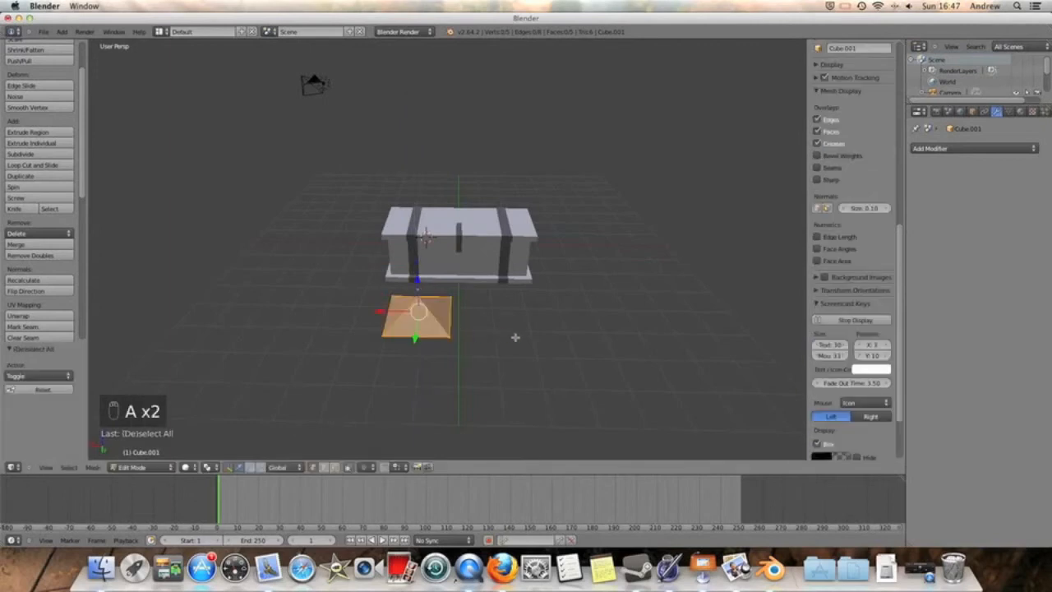
key(g)
key(z)
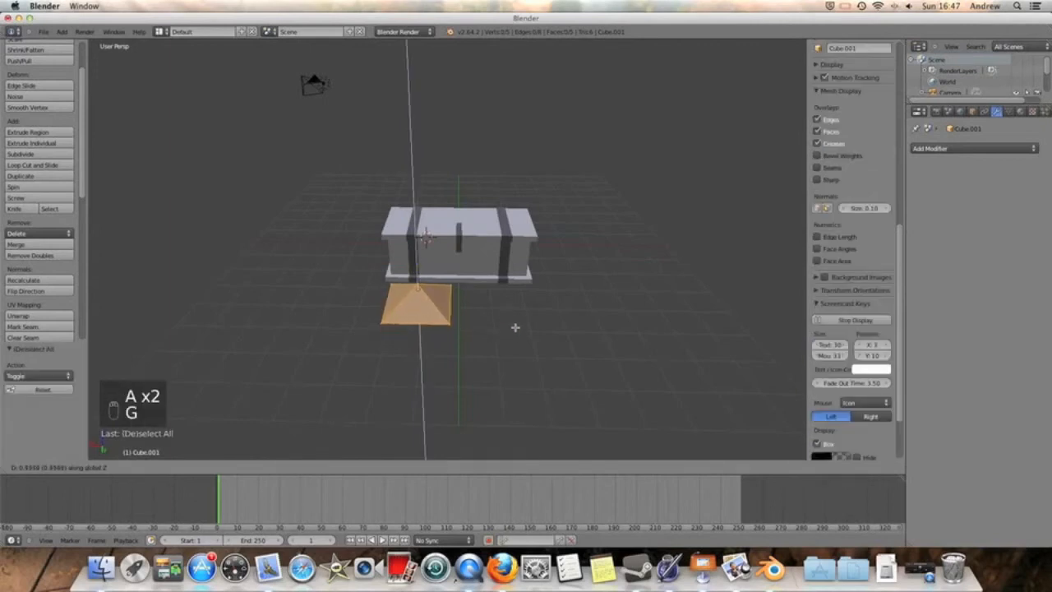
click(507, 319)
Step: Scale the pyramid down uniformly to a small stud and raise it about 0.066 along Z
scroll(507, 318, up, 5)
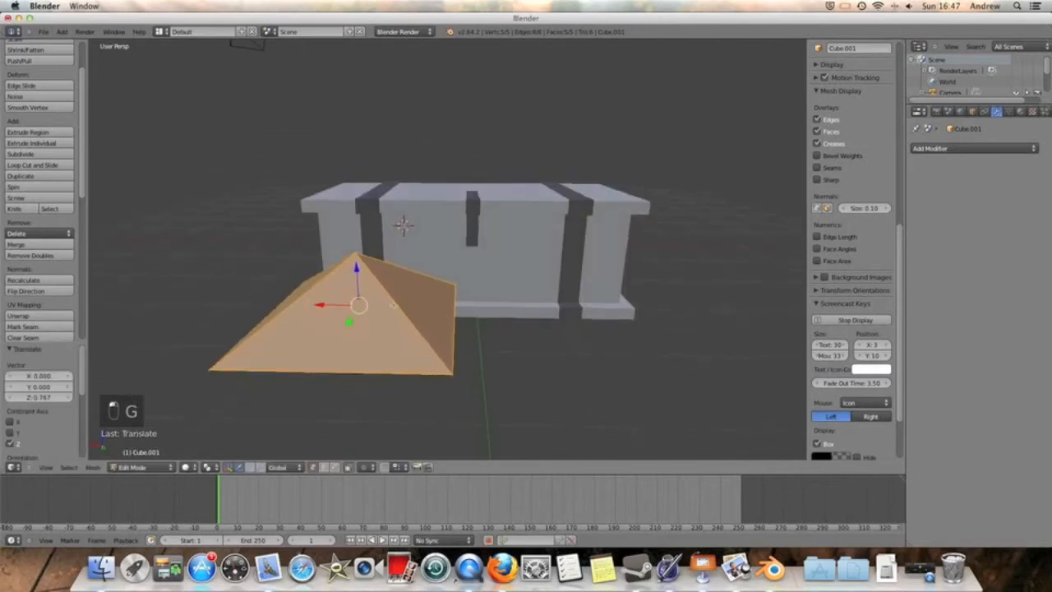
middle_drag(359, 304, 447, 316)
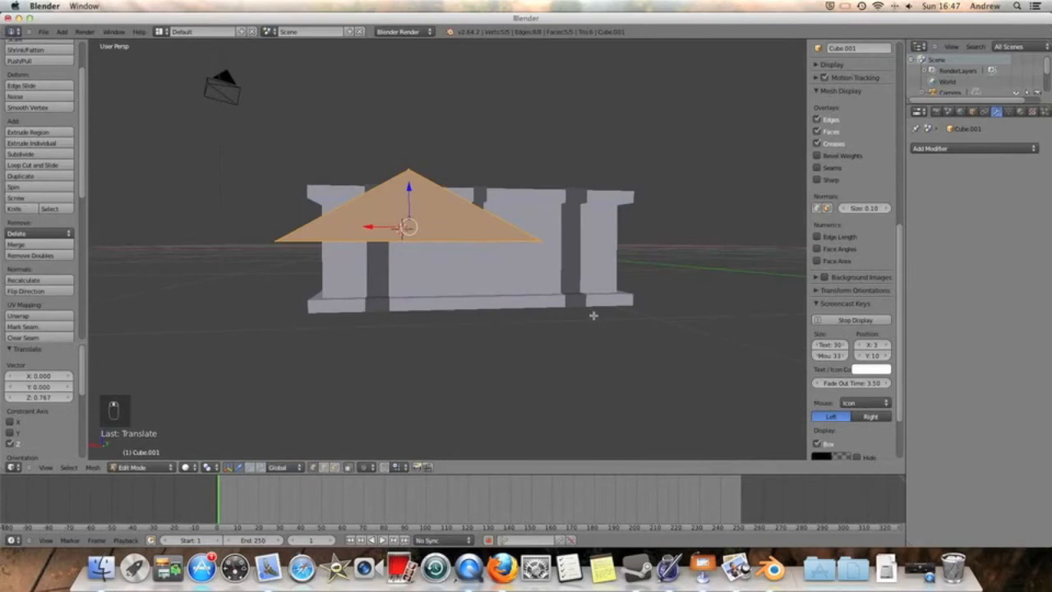
key(s)
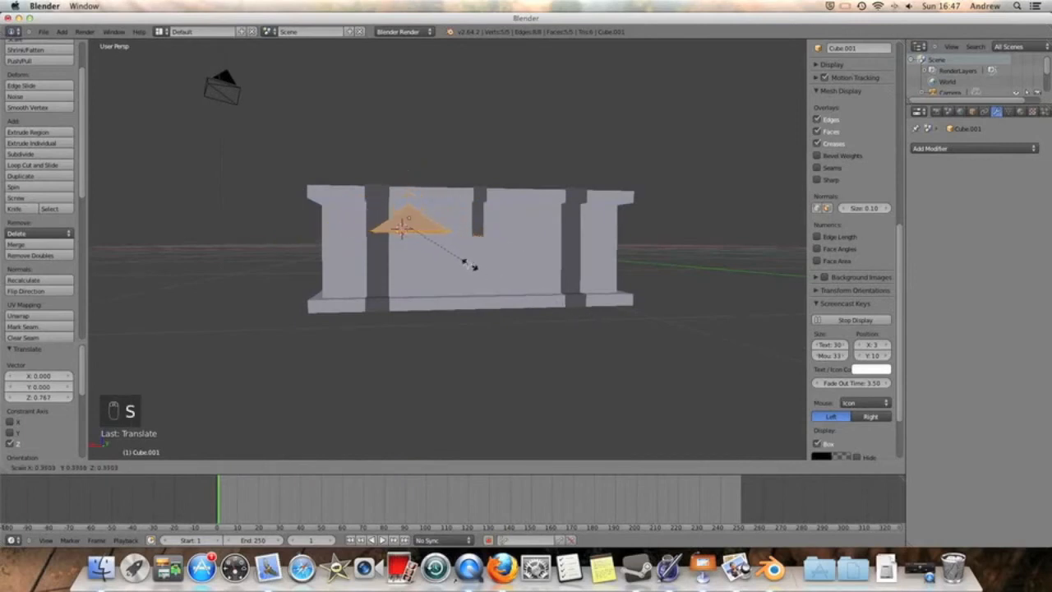
click(453, 257)
drag(409, 199, 408, 193)
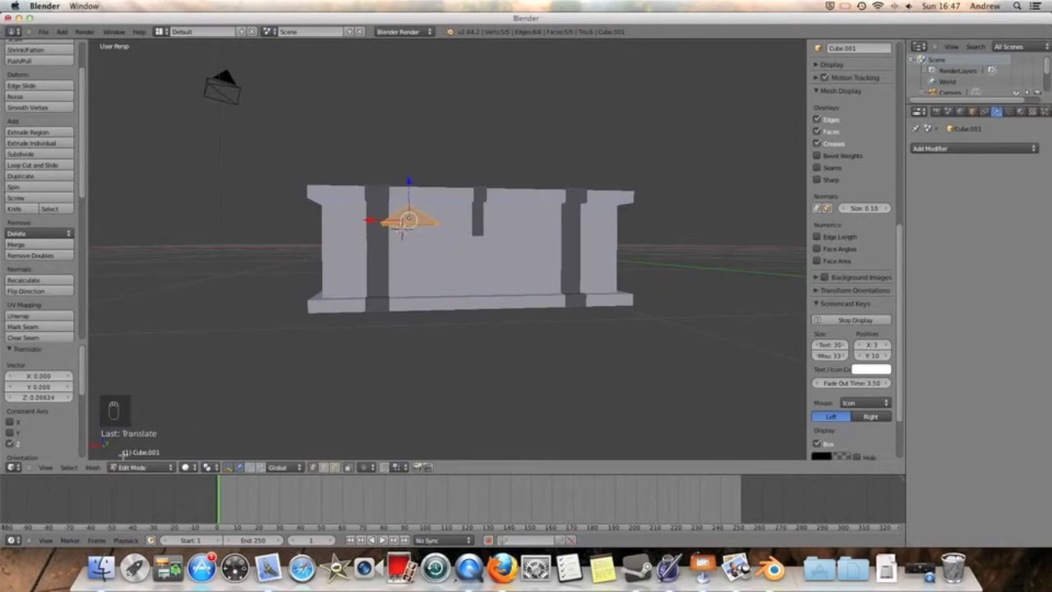
Step: Return to Object Mode and rotate the pyramid stud -90° about the X axis
click(144, 467)
click(138, 459)
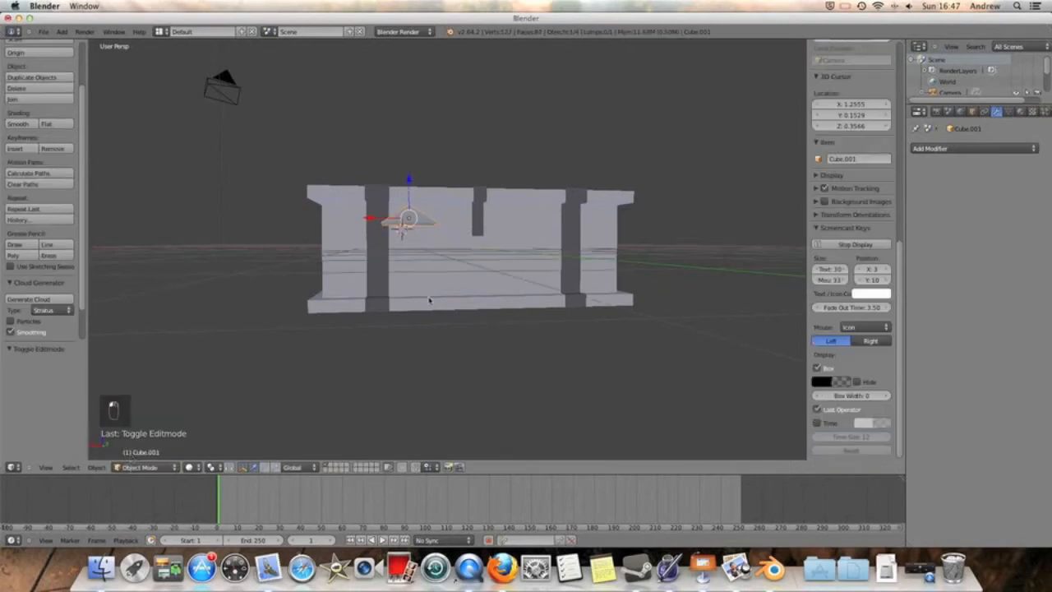
middle_drag(549, 191, 518, 234)
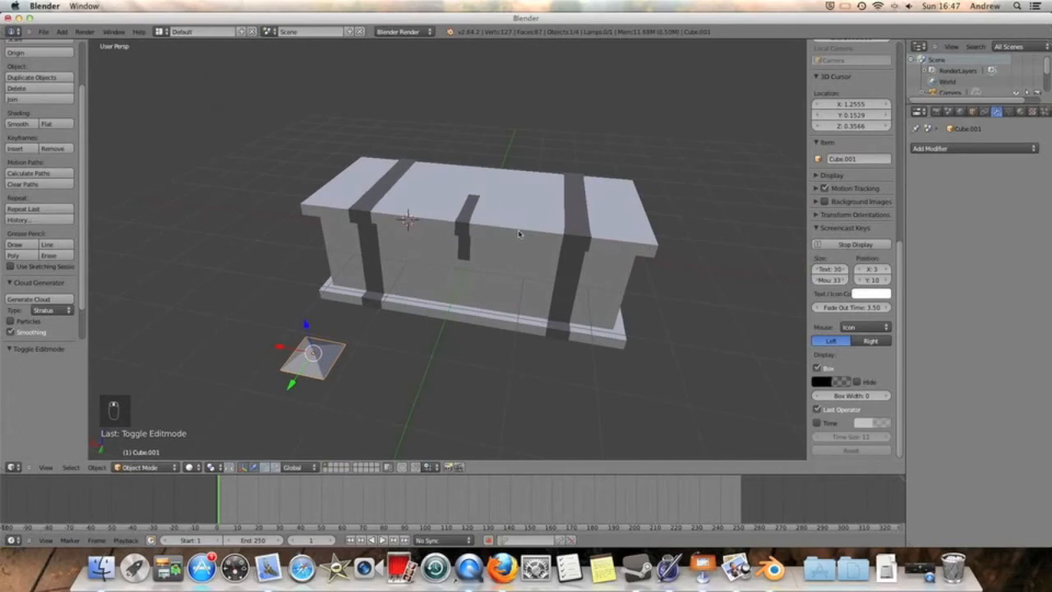
key(r)
text(x)
text(-90)
click(518, 234)
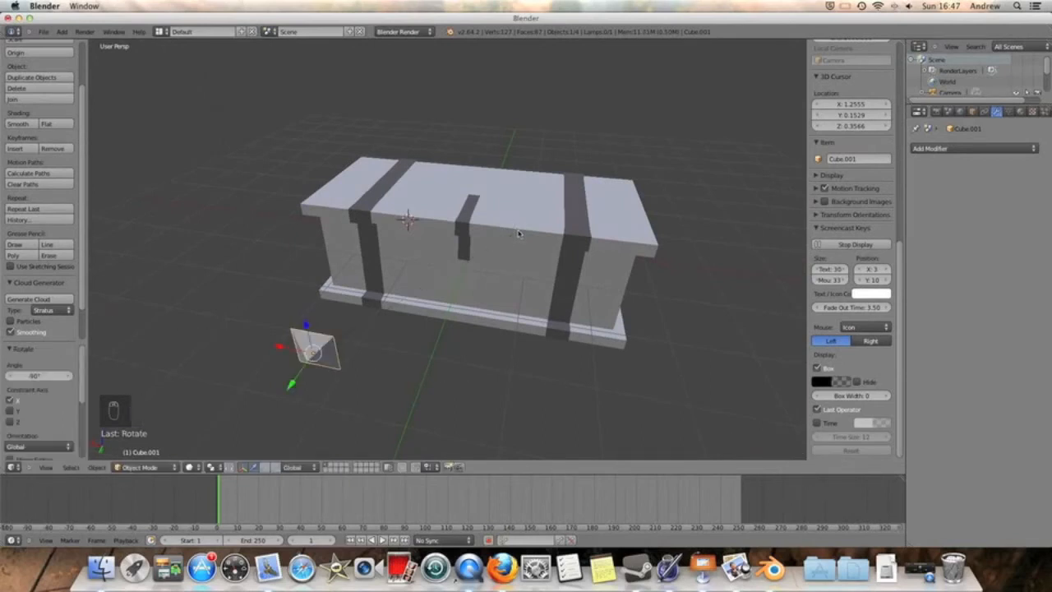
Step: Move the stud about -2.493 along Y to the chest, scale it down, and shift it along X onto the nearest dark band
drag(293, 382, 420, 348)
key(s)
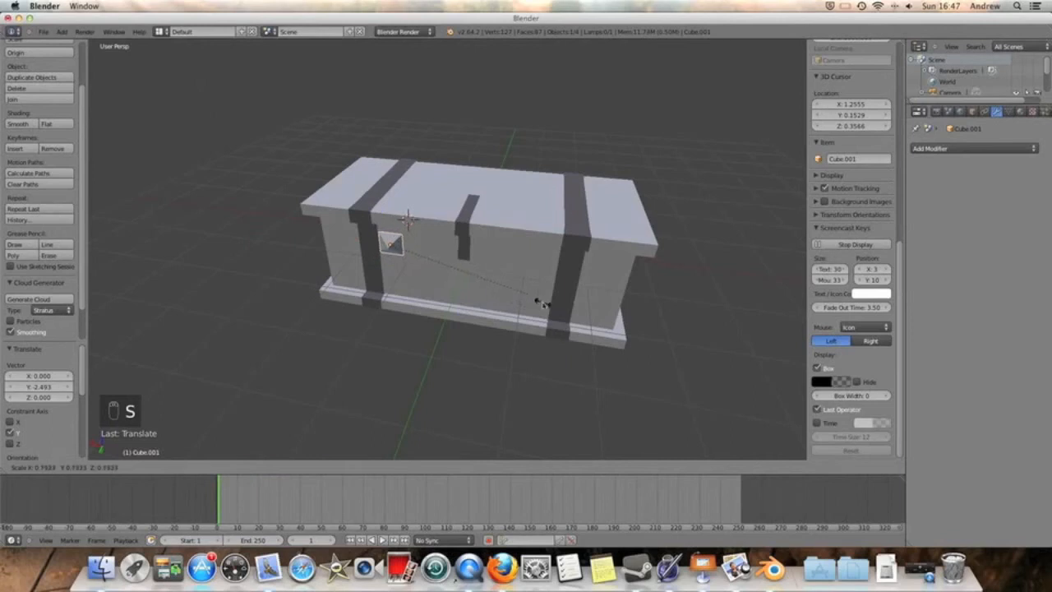
click(476, 280)
middle_drag(440, 274, 550, 301)
key(s)
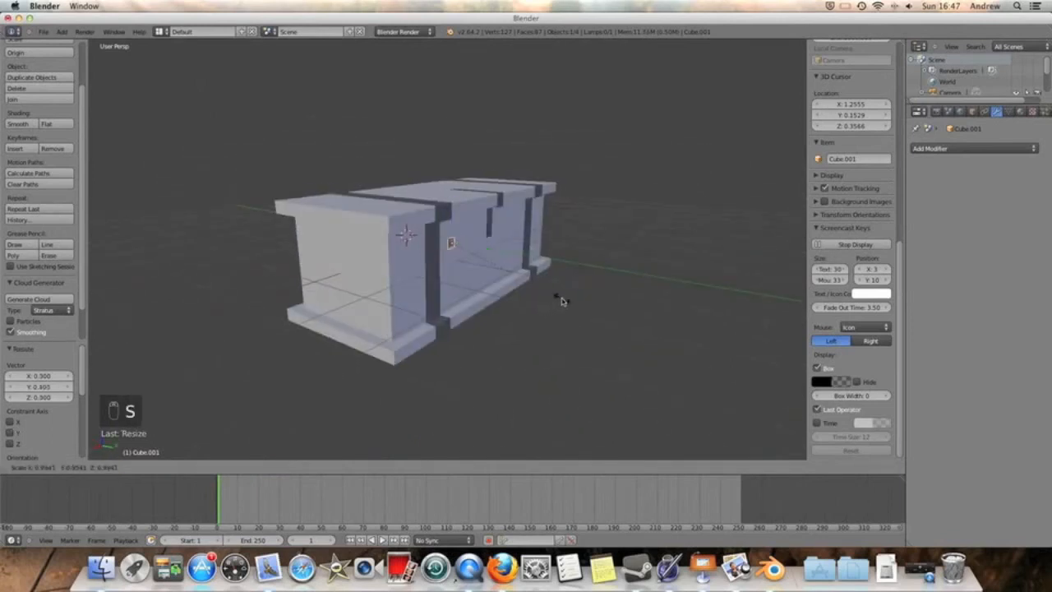
click(508, 273)
drag(436, 249, 415, 255)
middle_drag(530, 281, 437, 258)
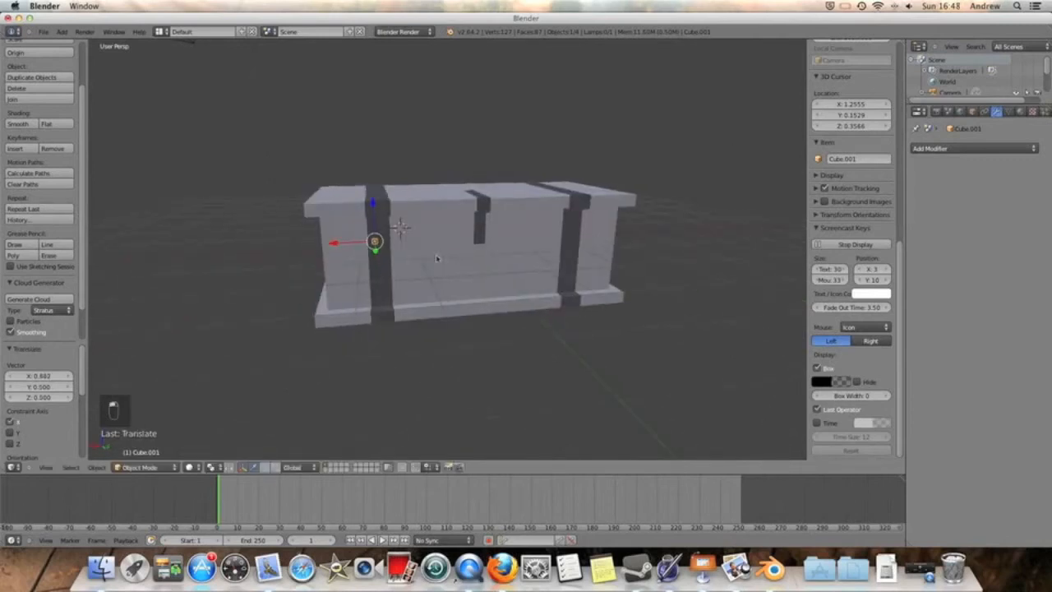
Step: Adjust the stud's X position on the dark band and move it about -0.045 along Y towards the band's face
drag(342, 244, 372, 250)
middle_drag(372, 250, 475, 261)
drag(474, 261, 472, 261)
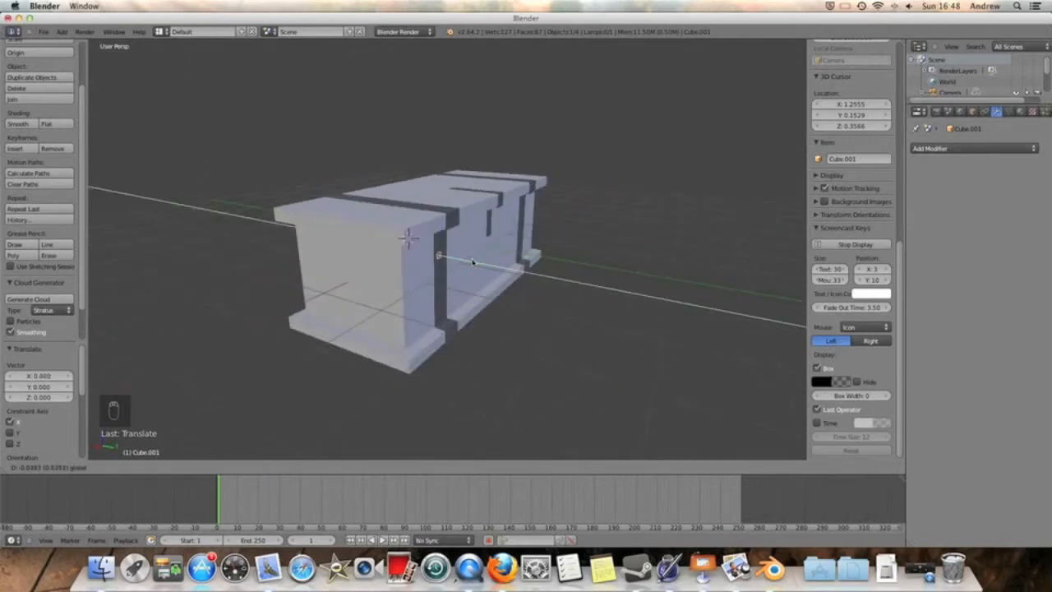
drag(472, 261, 475, 261)
middle_drag(479, 262, 417, 288)
scroll(422, 261, up, 2)
scroll(443, 278, up, 4)
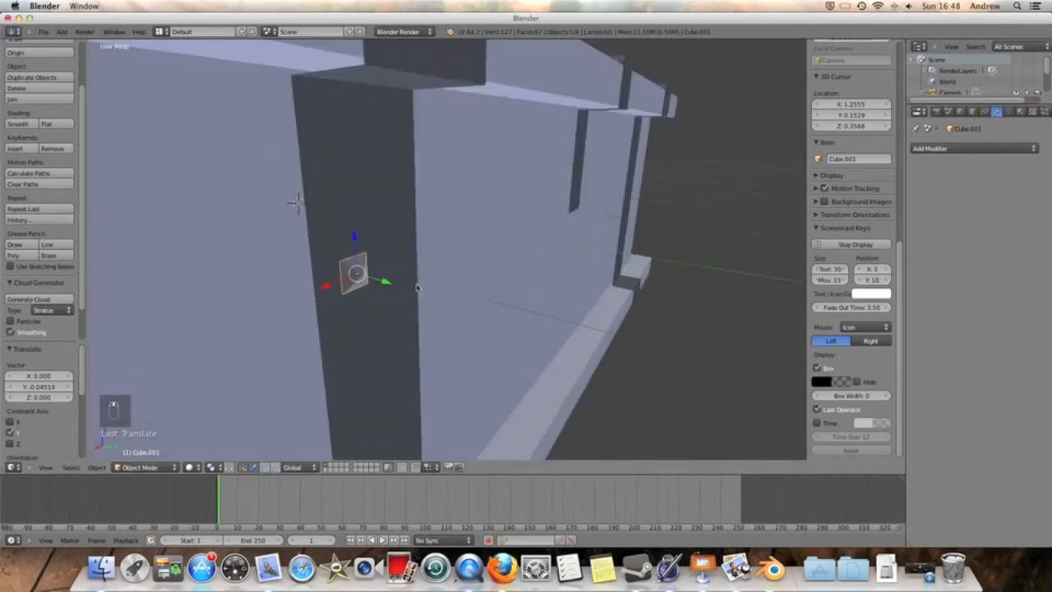
Step: Using a right orthographic view, fine-tune the stud's Y position against the band's face, finishing with a shift of about 0.026
key(KP_3)
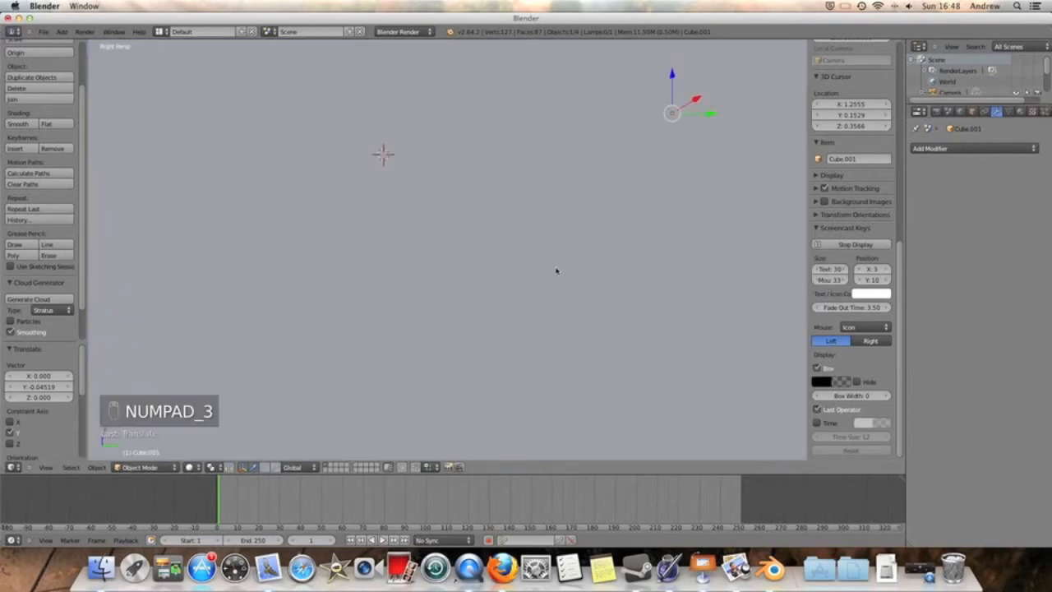
scroll(557, 271, down, 6)
shift+middle_drag(589, 252, 522, 269)
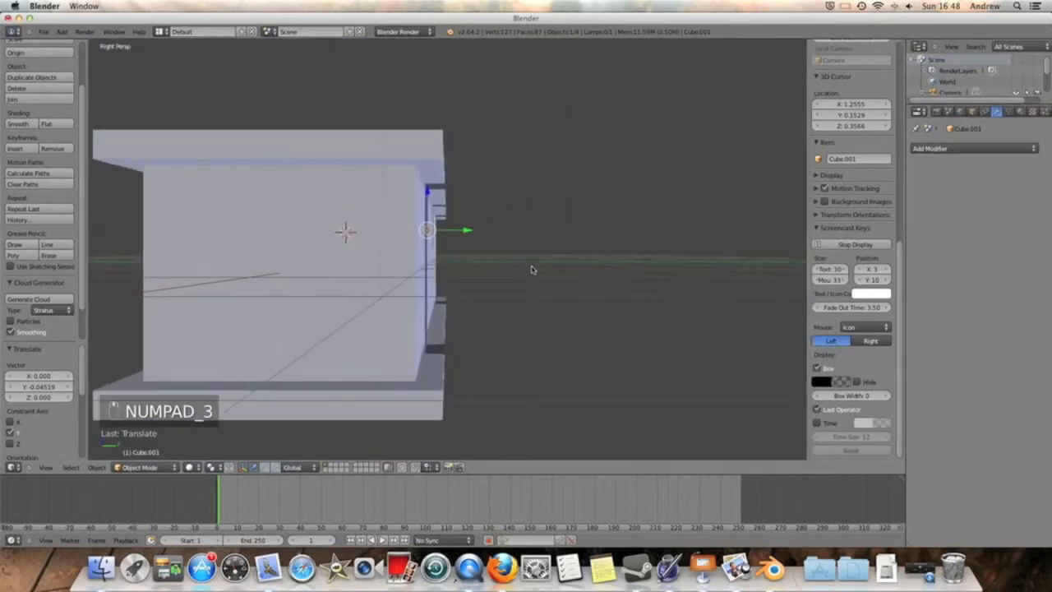
key(KP_3)
key(KP_5)
scroll(531, 271, up, 5)
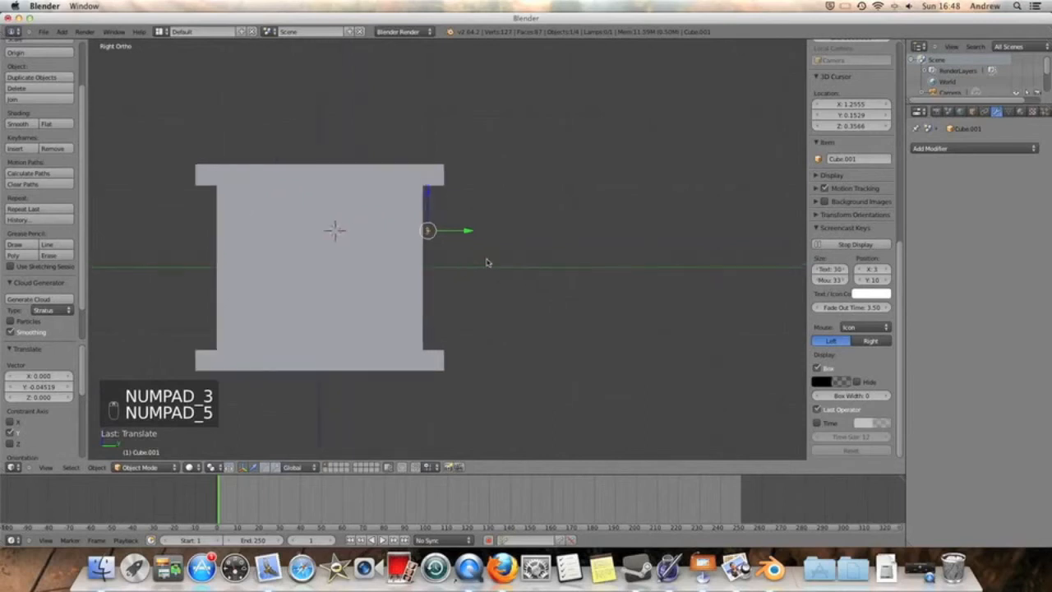
drag(418, 181, 419, 181)
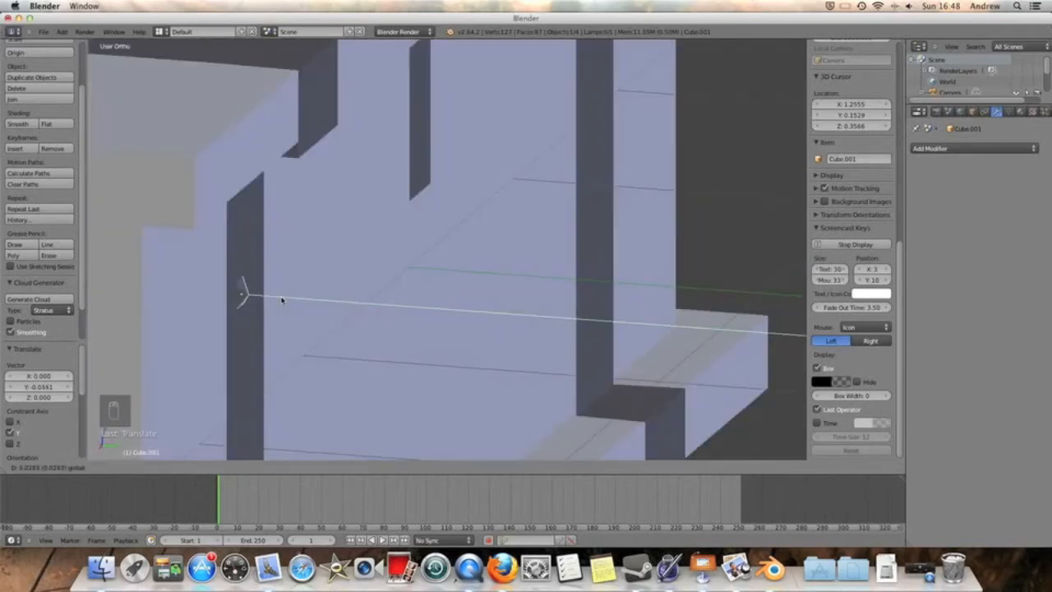
drag(281, 300, 282, 300)
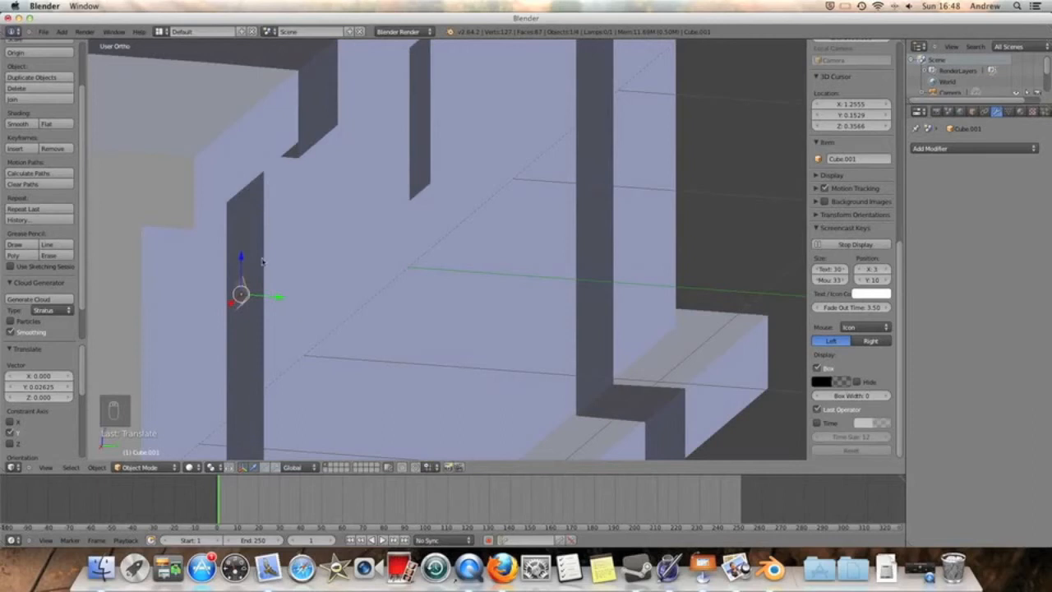
scroll(375, 285, up, 3)
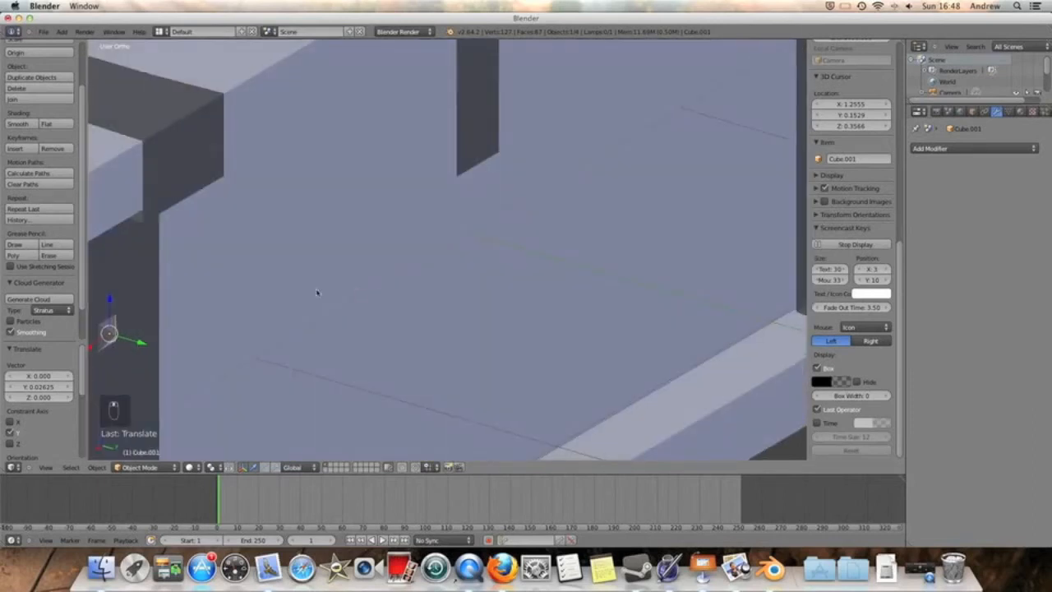
Step: Raise the stud about 0.195 along Z, duplicate it, and move the copy about -0.153 along X on the same band
scroll(234, 307, down, 2)
middle_drag(310, 304, 399, 279)
scroll(447, 298, down, 4)
drag(345, 198, 346, 184)
key(shift+d)
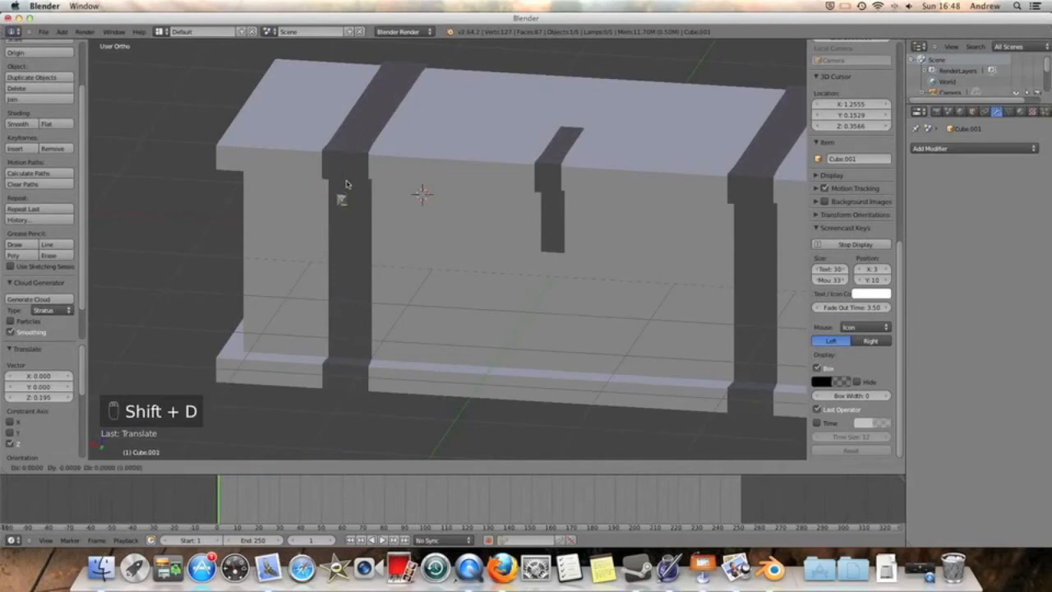
click(347, 185)
drag(313, 201, 331, 203)
click(331, 203)
Step: Select both studs, duplicate them, and move the copies about -1.215 along Z to the band's lower end
shift+right_click(341, 203)
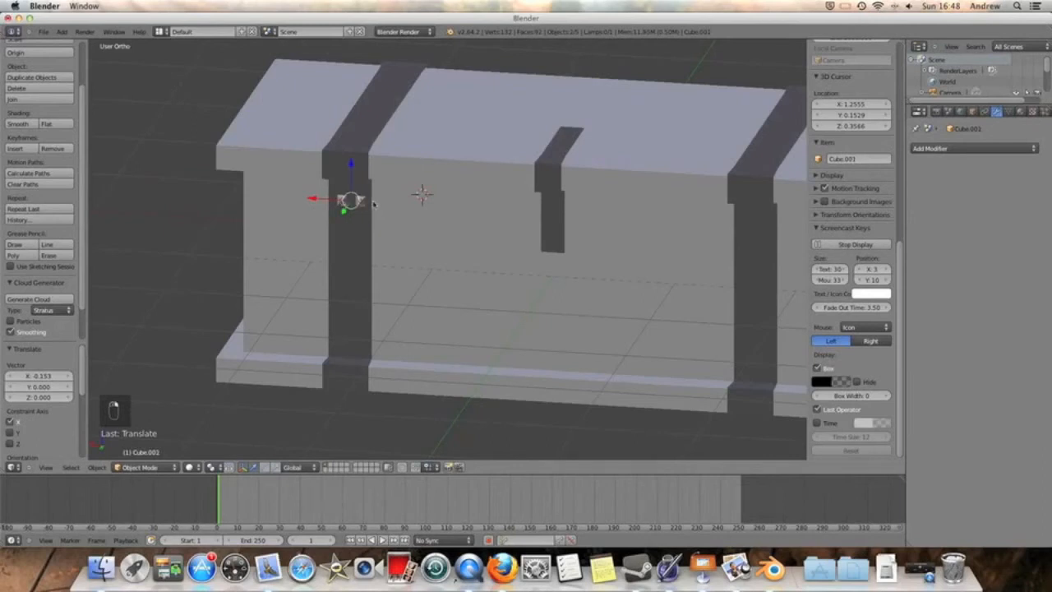
key(shift+d)
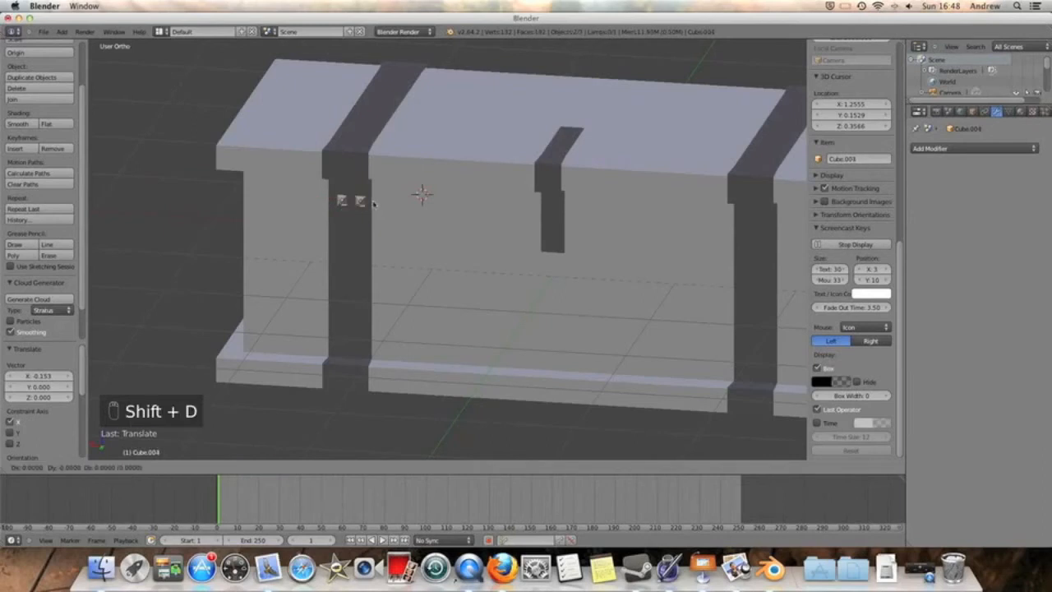
click(370, 203)
key(shift+d)
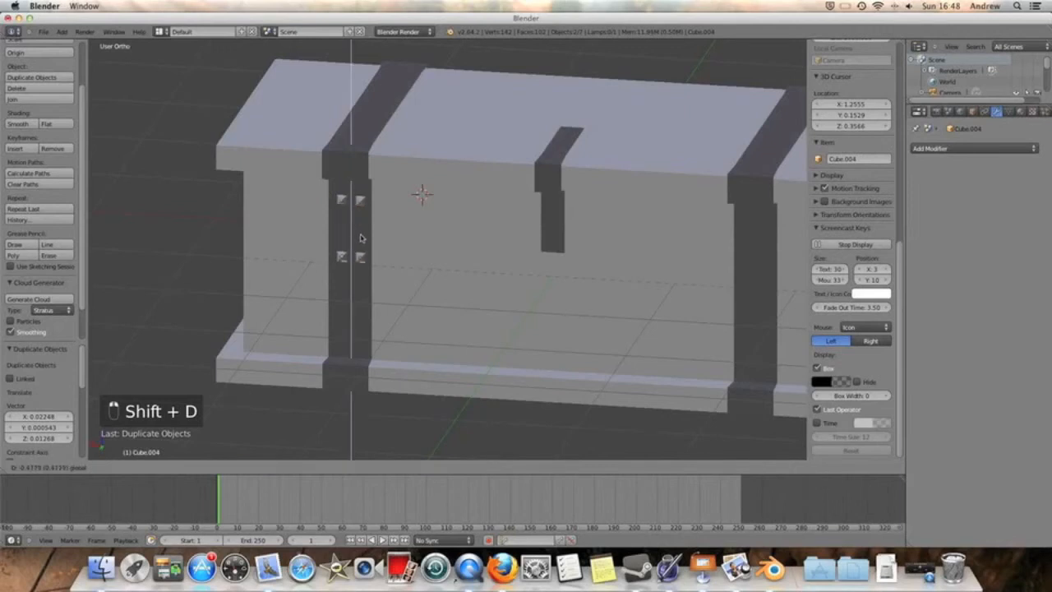
click(357, 320)
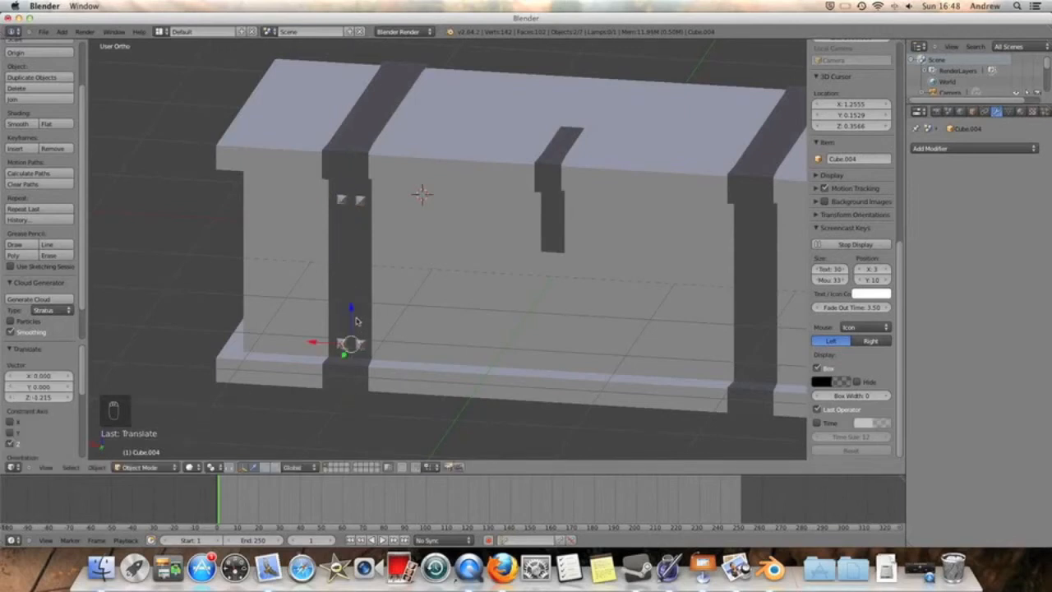
Step: Add the two upper studs to the selection and duplicate all four studs in place
right_click(342, 201)
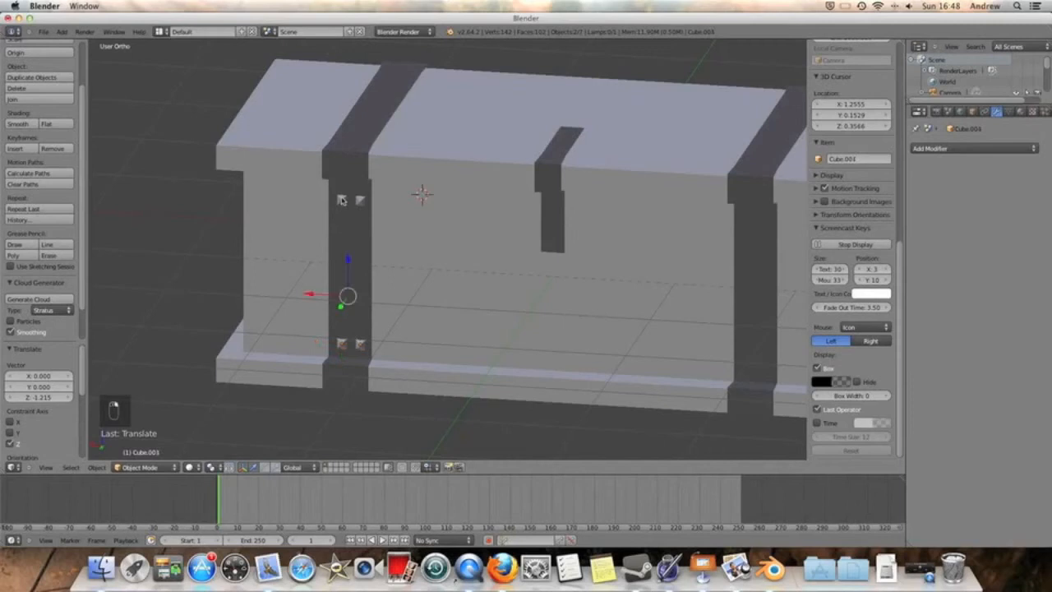
shift+right_click(360, 201)
middle_drag(424, 229, 448, 234)
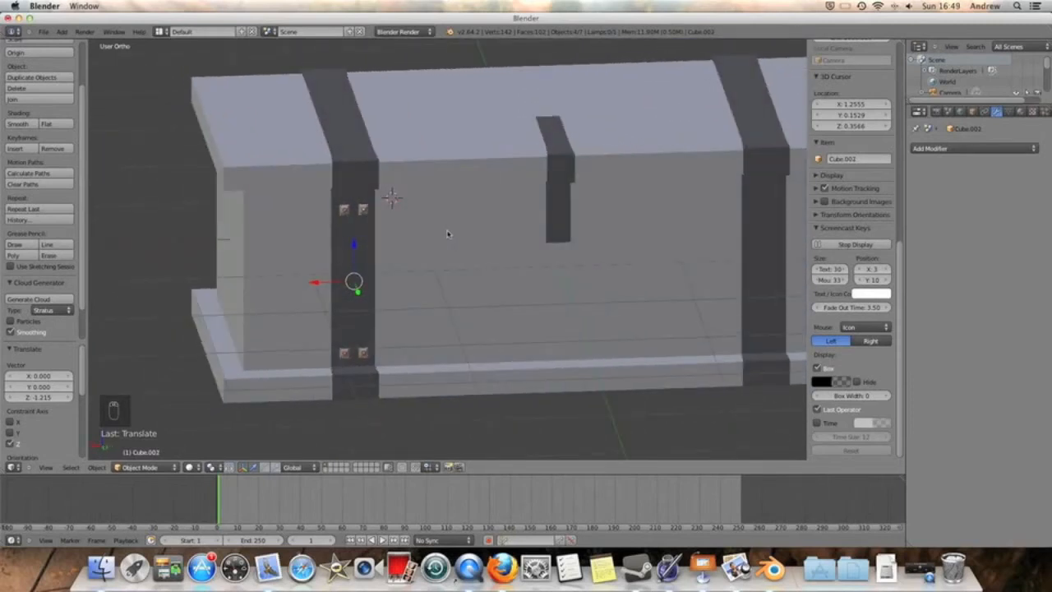
key(shift+d)
click(362, 276)
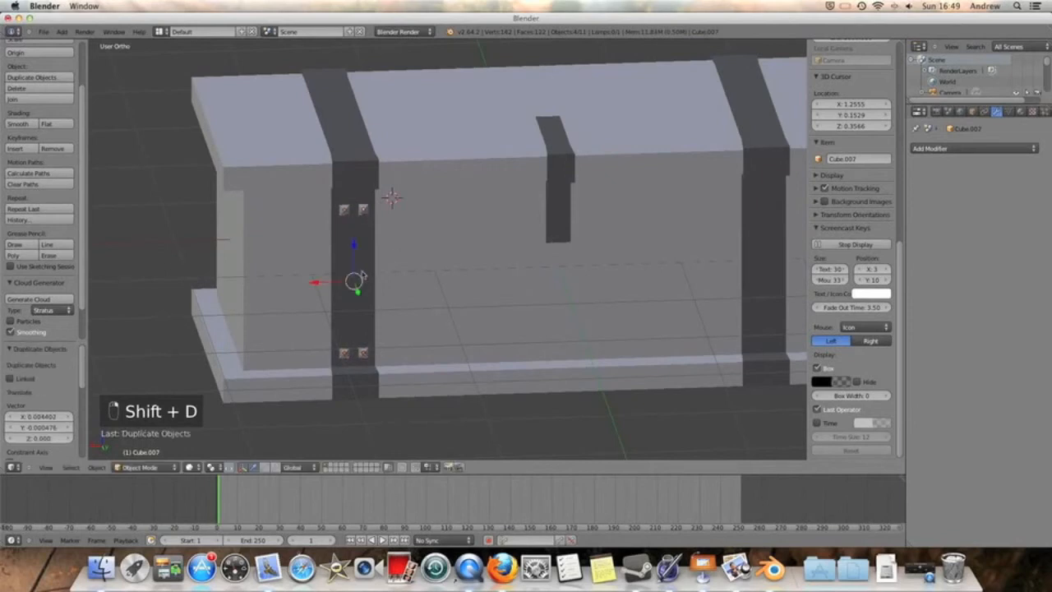
drag(323, 284, 296, 283)
click(295, 283)
key(super+z)
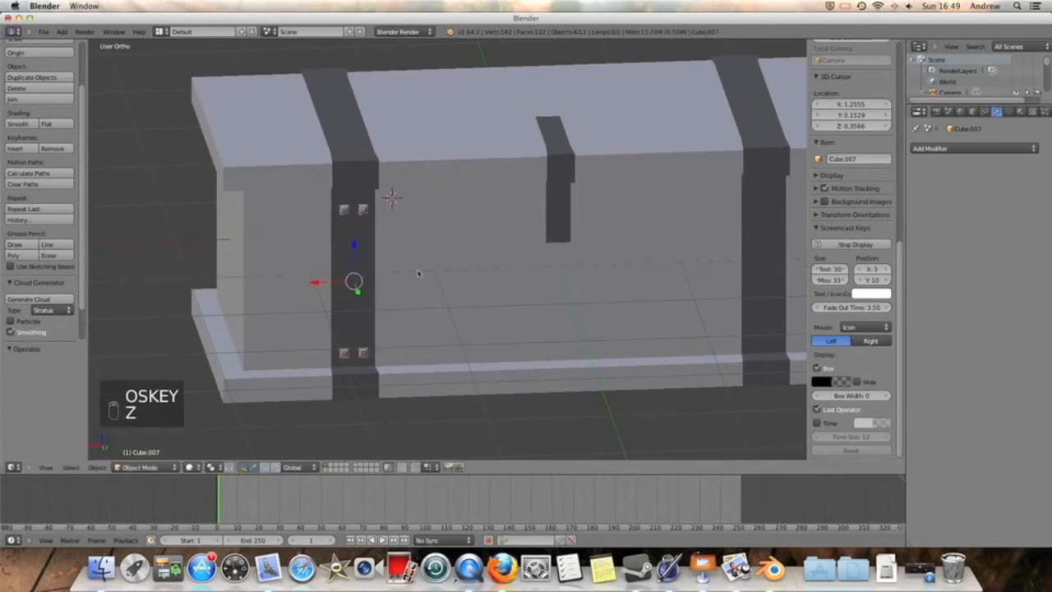
Step: Flip the four duplicated studs by scaling them by -1 along the Y axis
key(s)
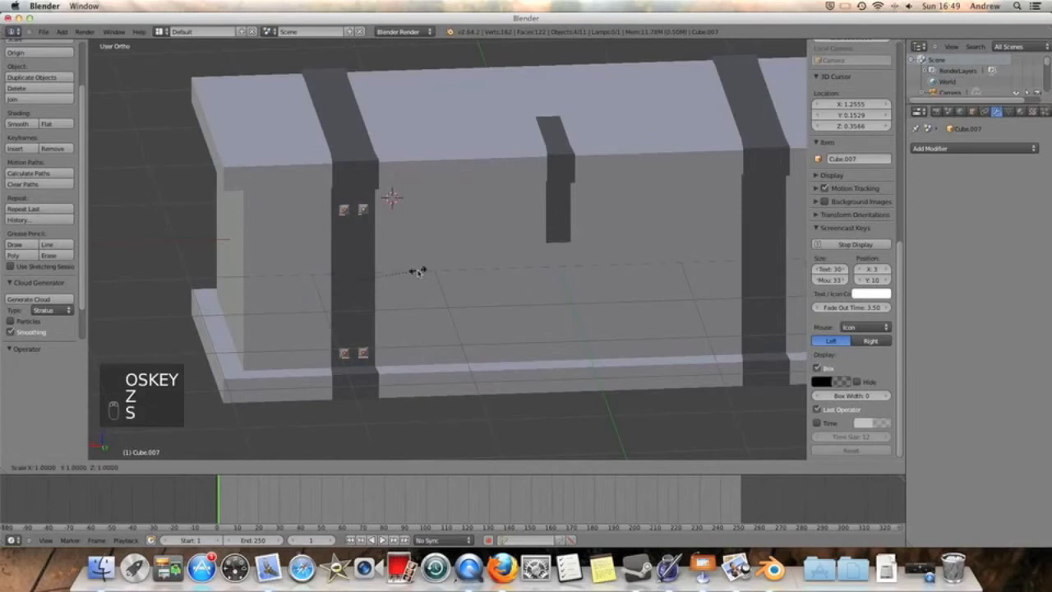
key(y)
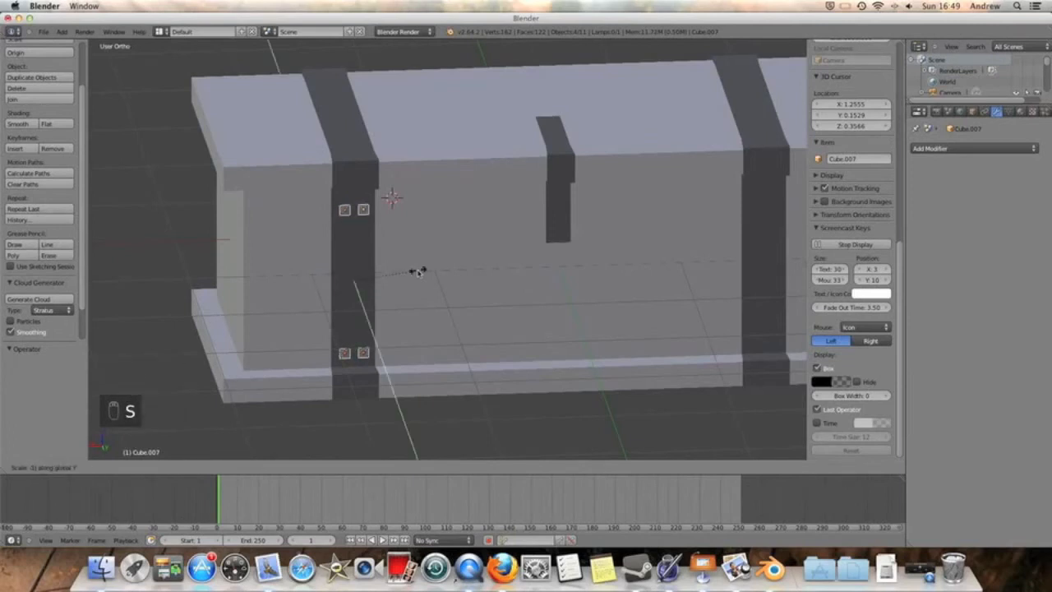
click(418, 272)
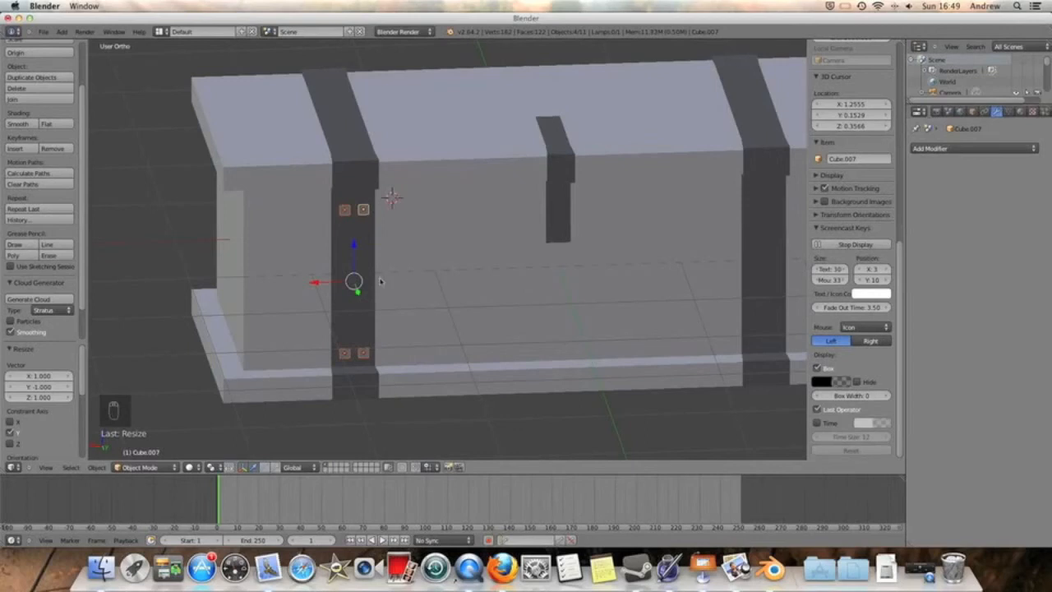
Step: Move the flipped studs about -2.081 along Y to the back of the chest and fine-tune them against the rear band
key(KP_3)
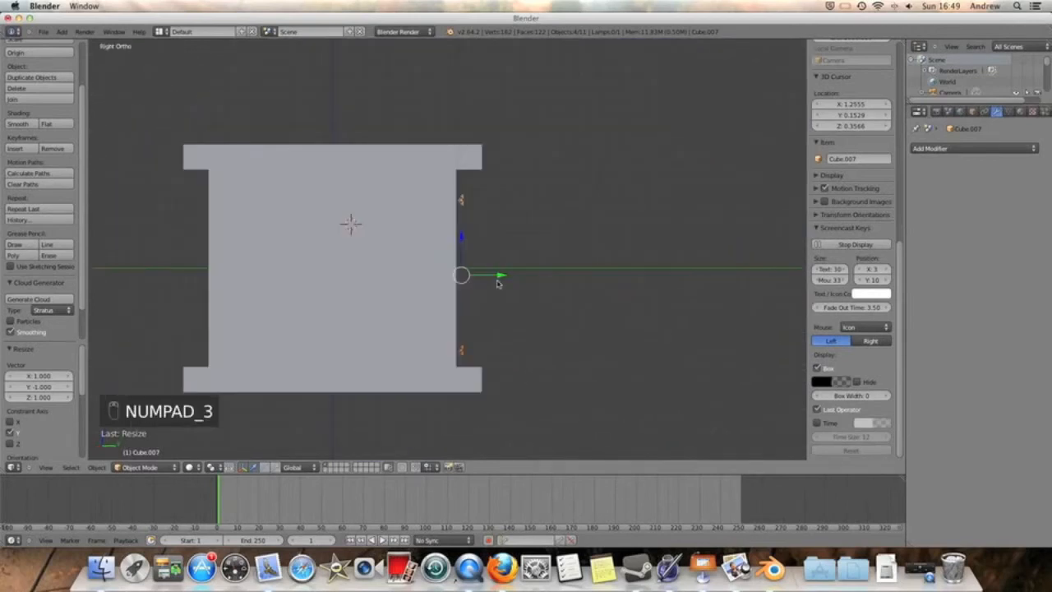
click(501, 278)
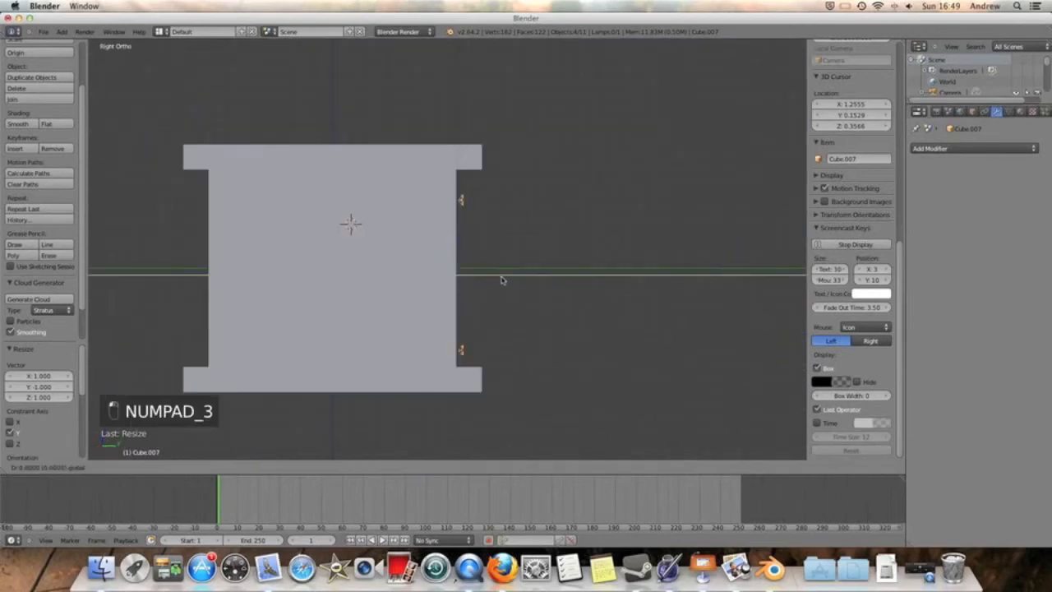
click(247, 280)
middle_drag(265, 295, 210, 280)
click(326, 305)
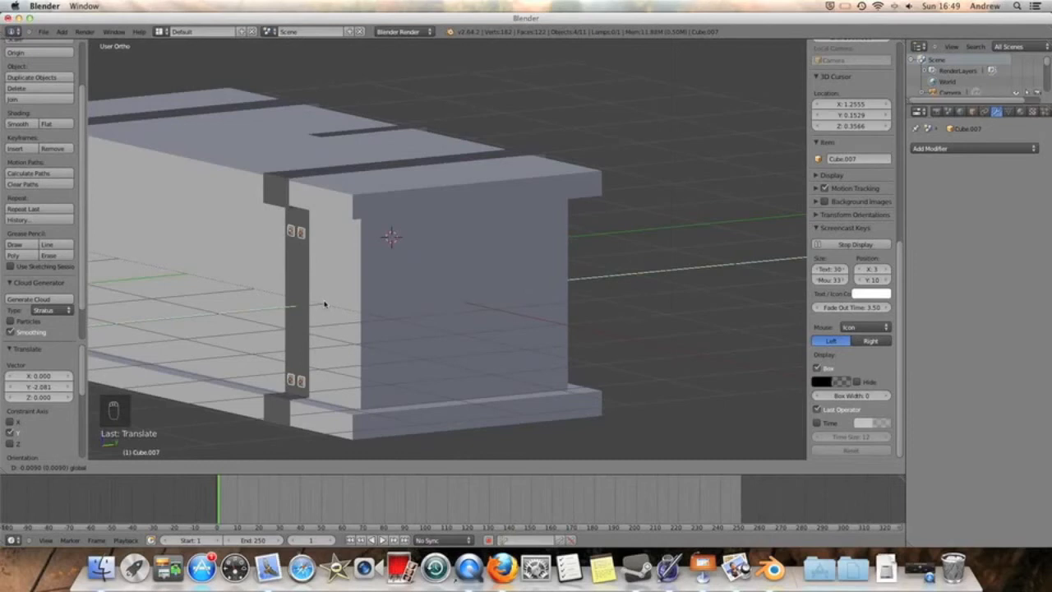
click(325, 304)
middle_drag(352, 298, 362, 299)
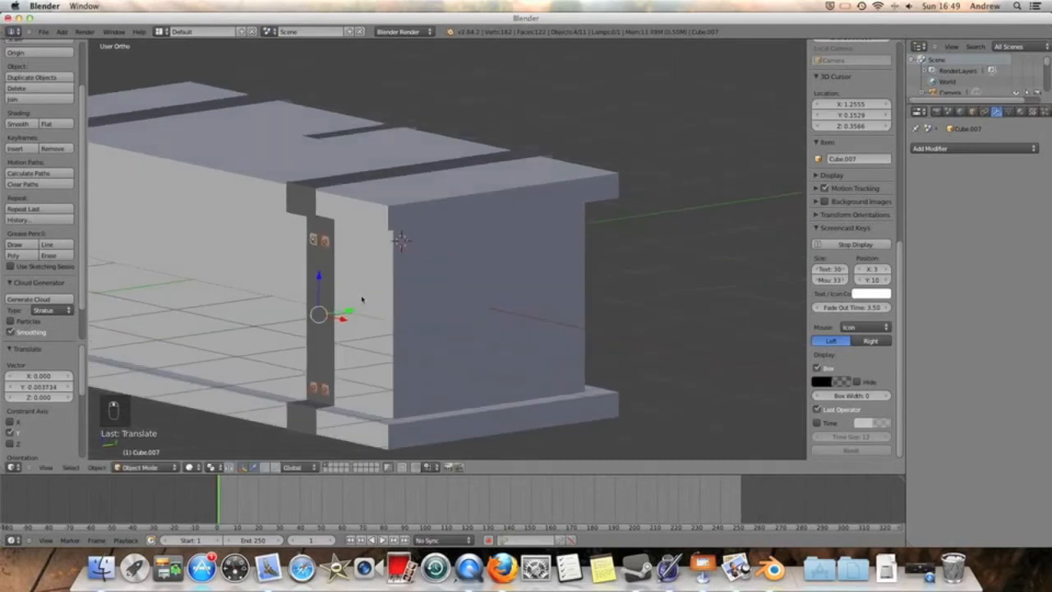
Step: Box-select the front studs and the chest together with the rear studs, and join them into one object
middle_drag(427, 259, 446, 231)
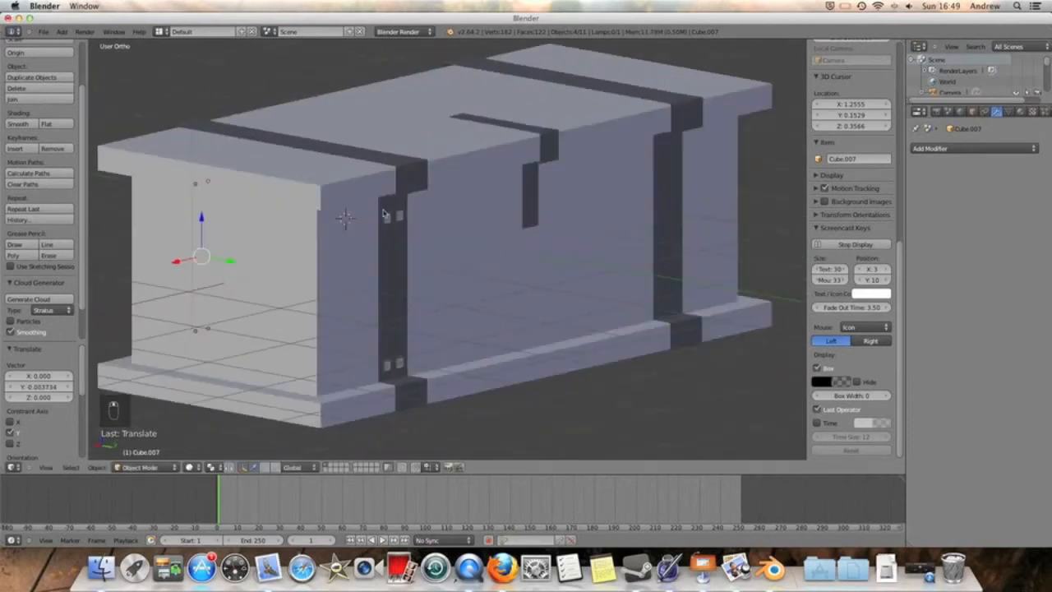
key(b)
drag(322, 193, 448, 369)
middle_drag(346, 351, 390, 355)
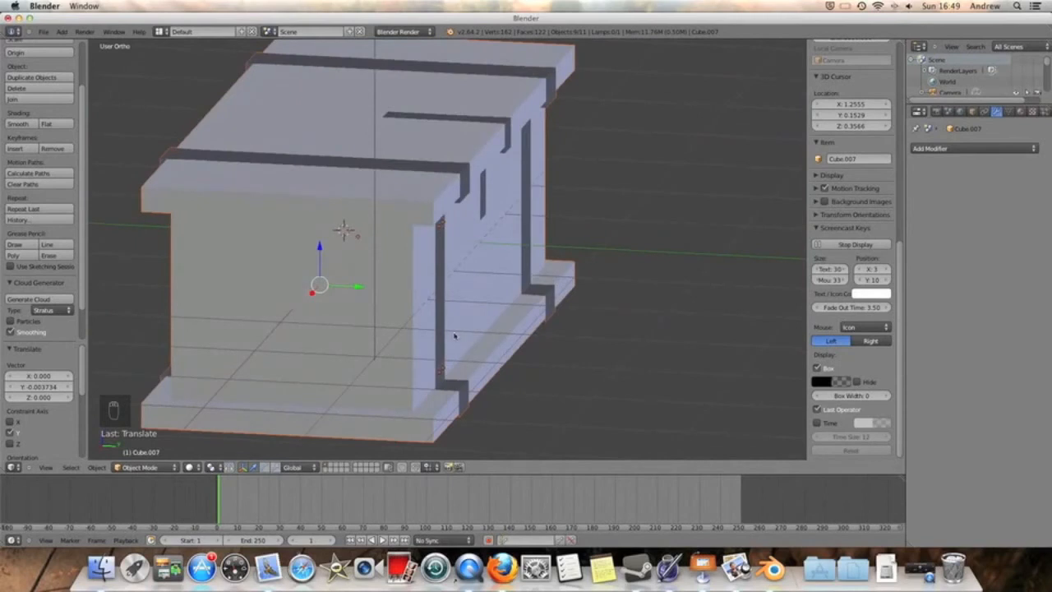
key(ctrl+j)
Step: Add a Mirror modifier to the joined chest object
mouse_move(482, 301)
middle_down()
mouse_move(418, 298)
mouse_move(474, 306)
middle_up()
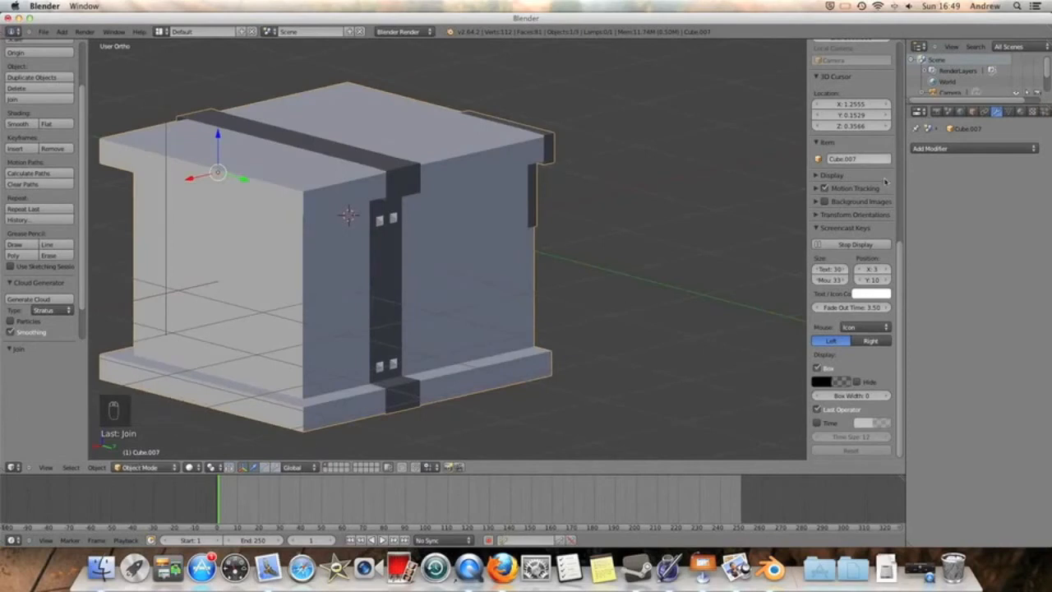
click(941, 148)
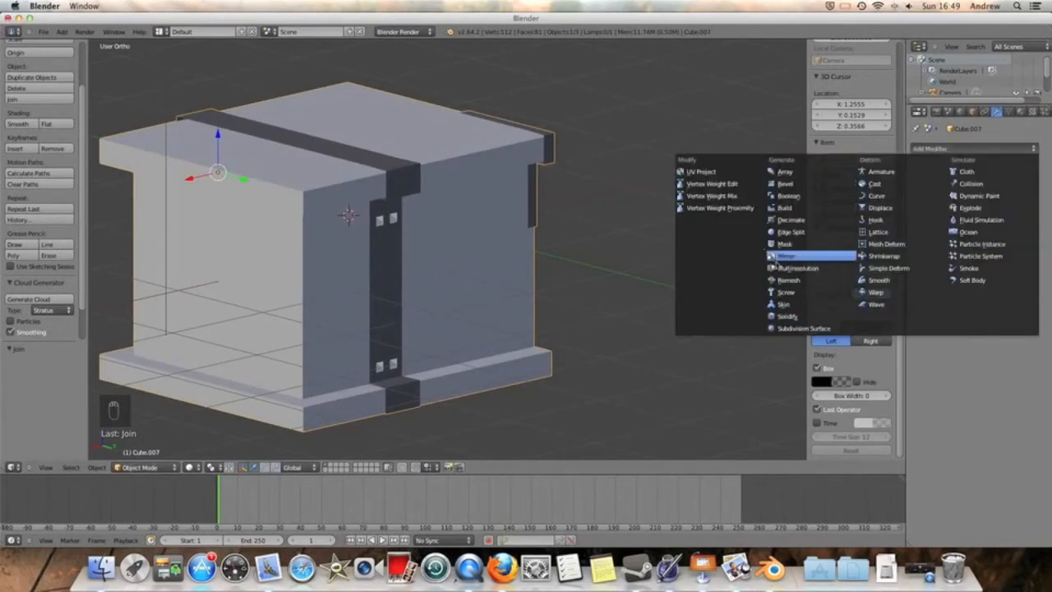
click(787, 256)
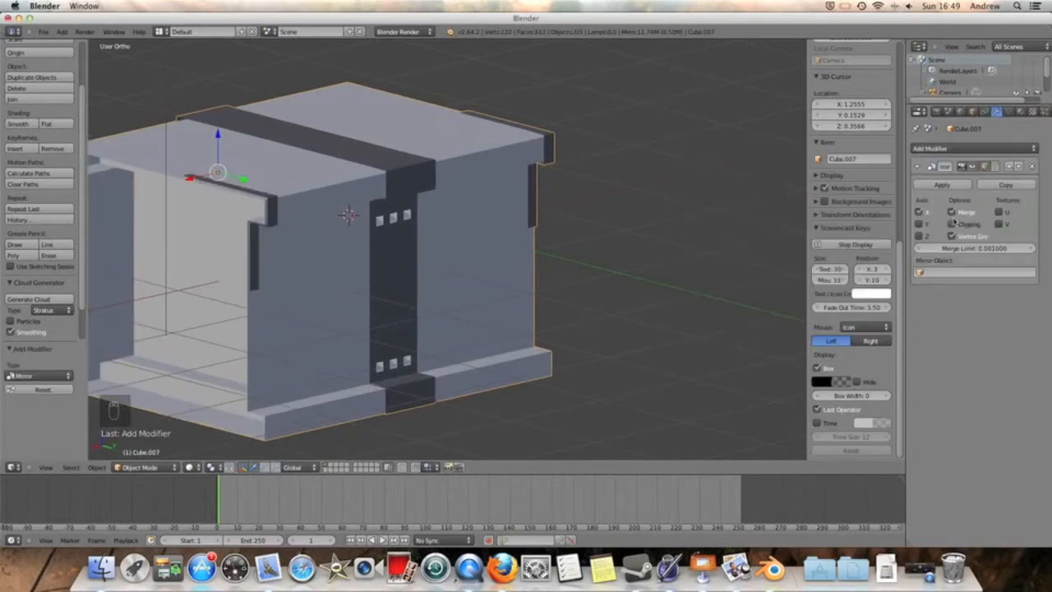
Step: Enter Edit Mode on the joined chest, select the whole mesh and move it about 1.652 along X, away from its mirrored copy
key(KP_1)
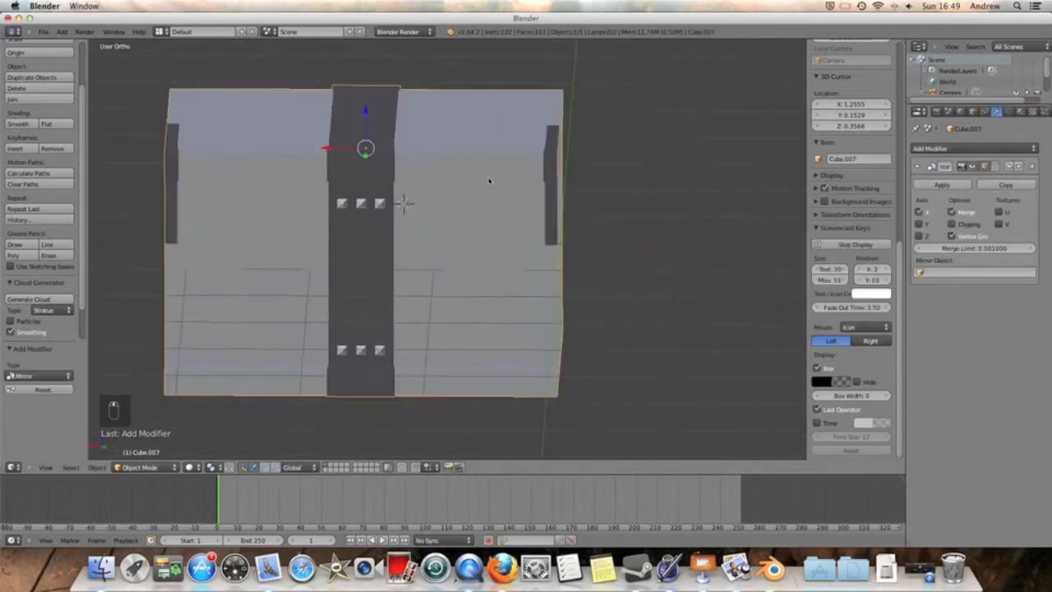
click(127, 467)
click(132, 448)
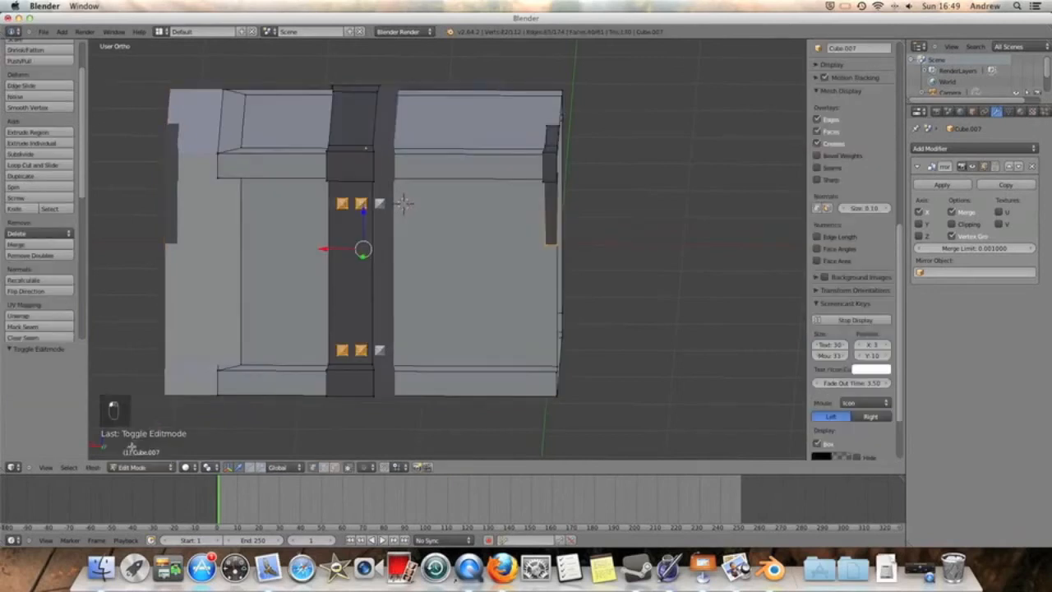
key(a)
key(a)
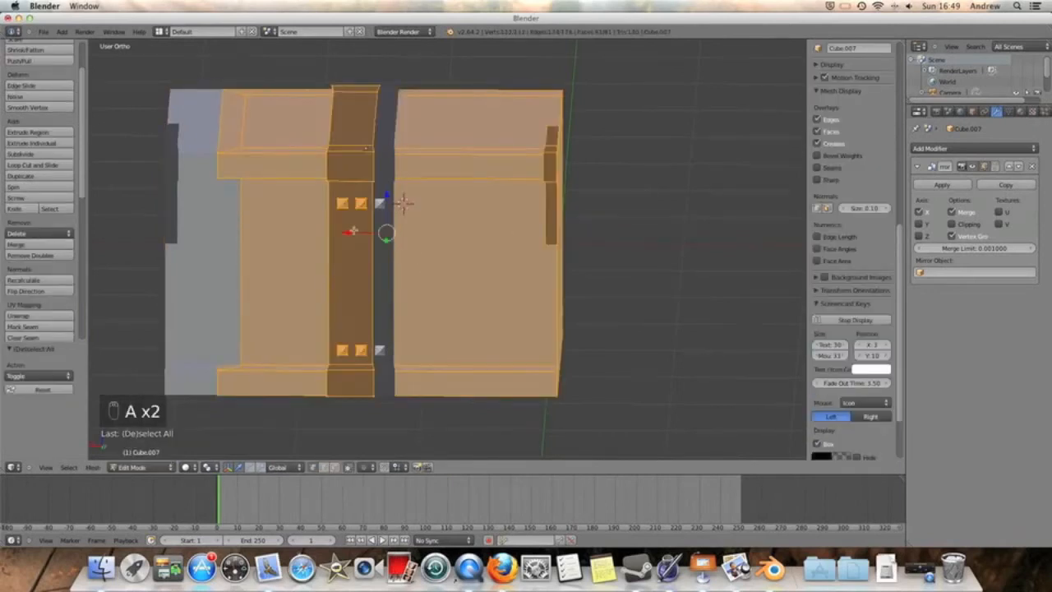
key(g)
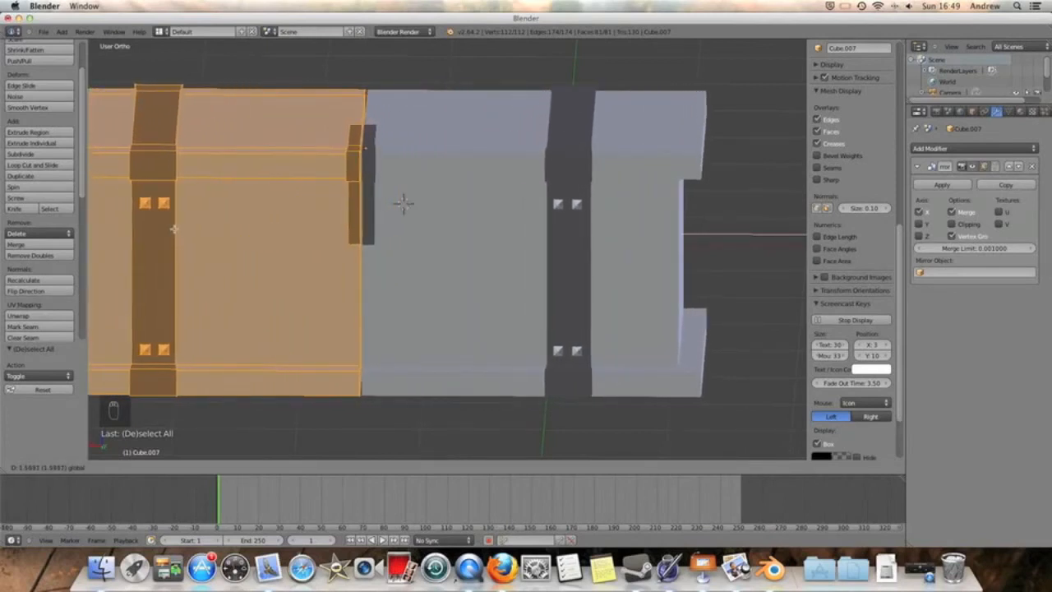
click(167, 229)
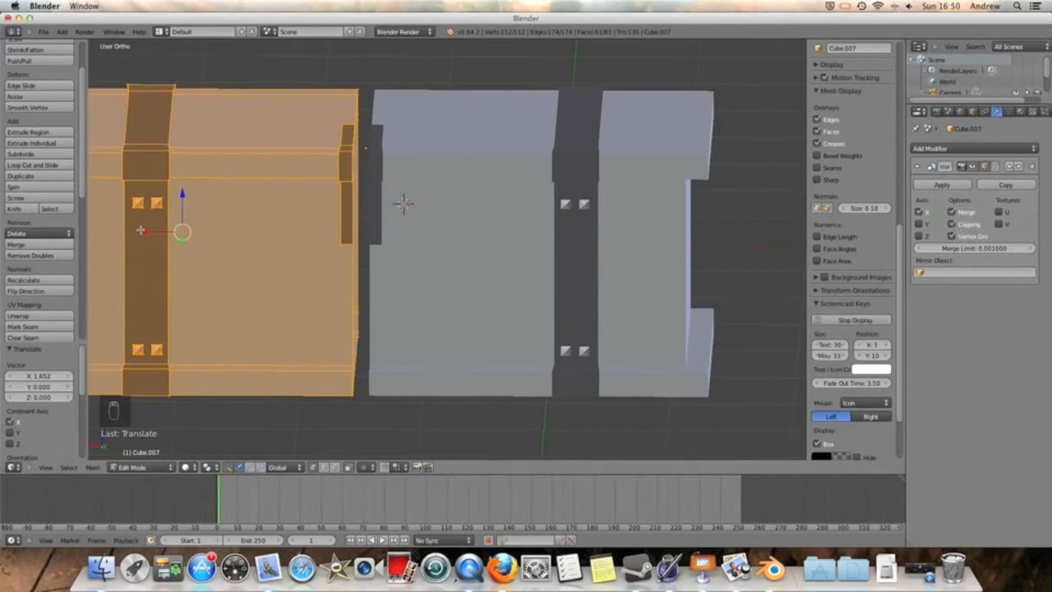
Step: Enable Clipping on the Mirror modifier, shift the mesh back about 0.084 along X until both halves meet, and return to Object Mode
key(g)
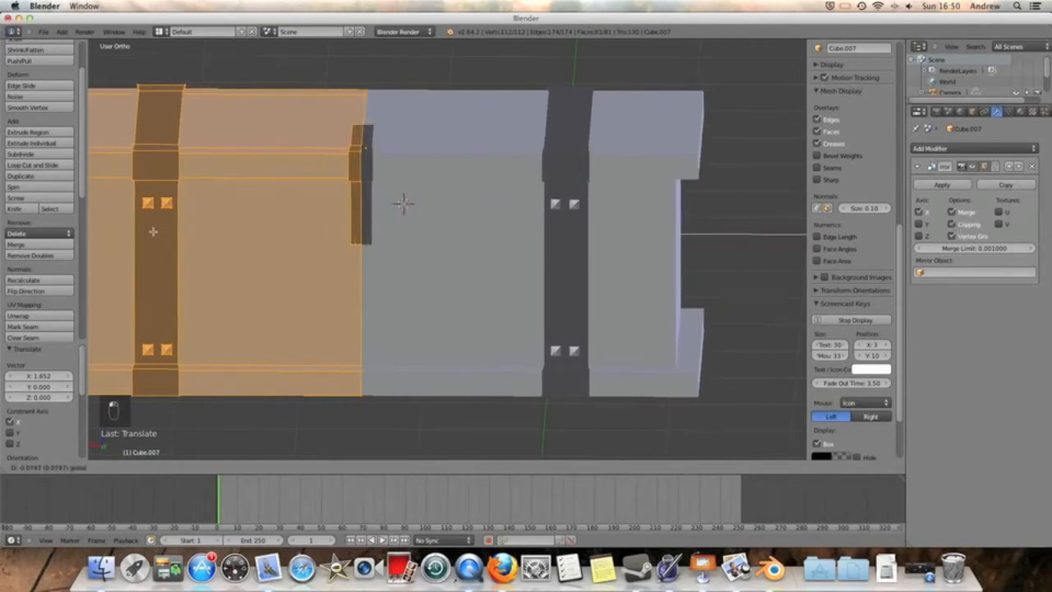
click(403, 203)
scroll(420, 218, down, 5)
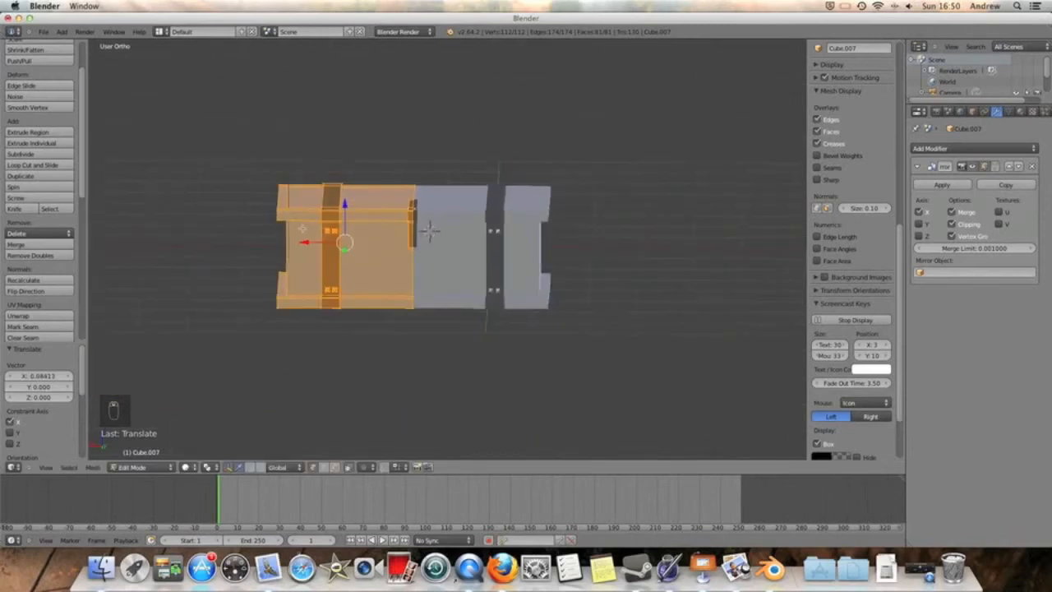
middle_drag(355, 231, 439, 199)
click(141, 467)
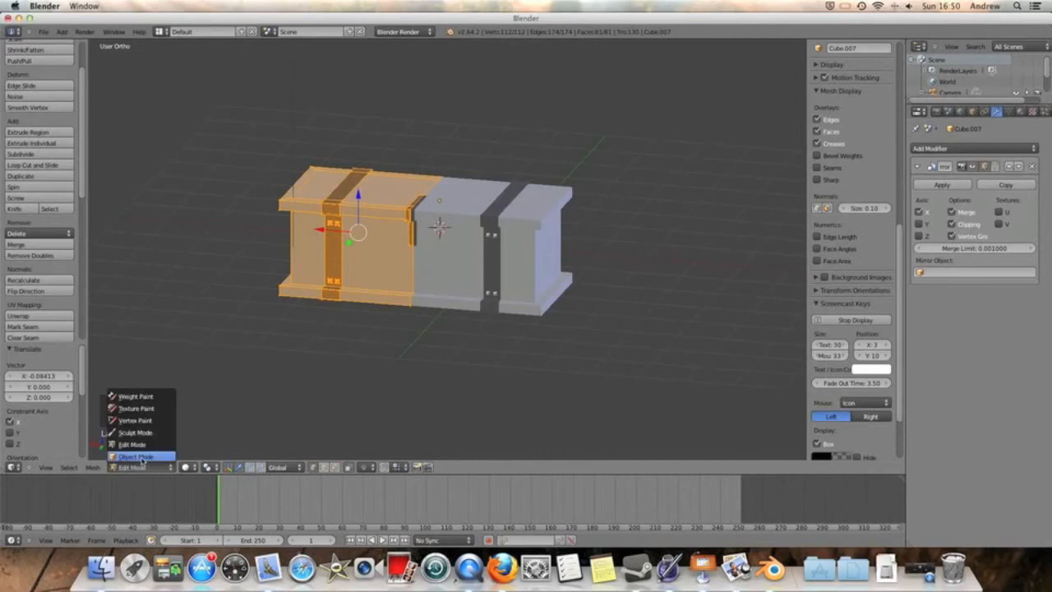
click(136, 453)
middle_drag(313, 395, 395, 371)
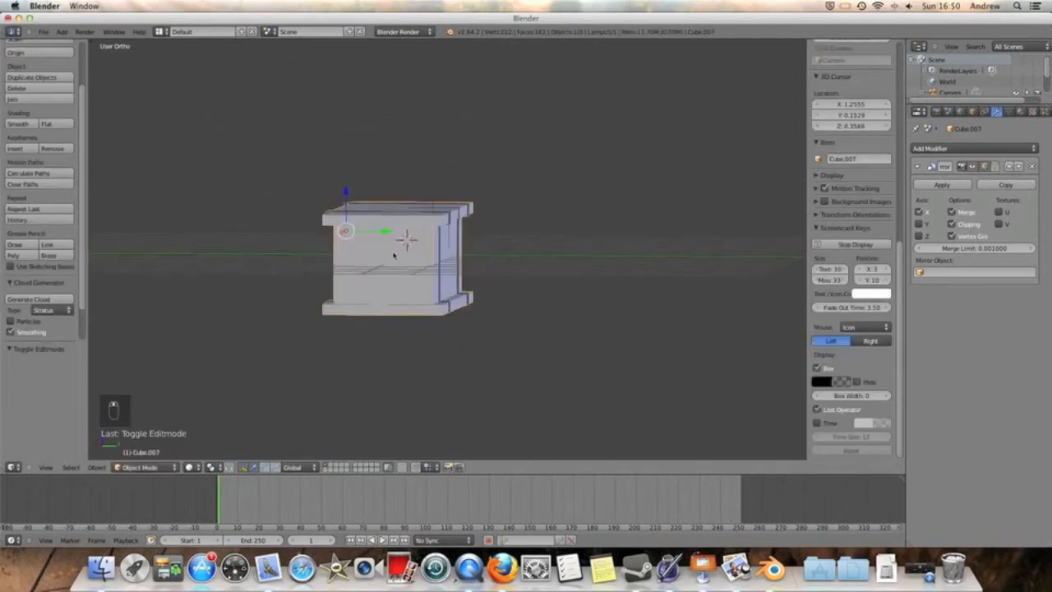
middle_drag(430, 263, 406, 260)
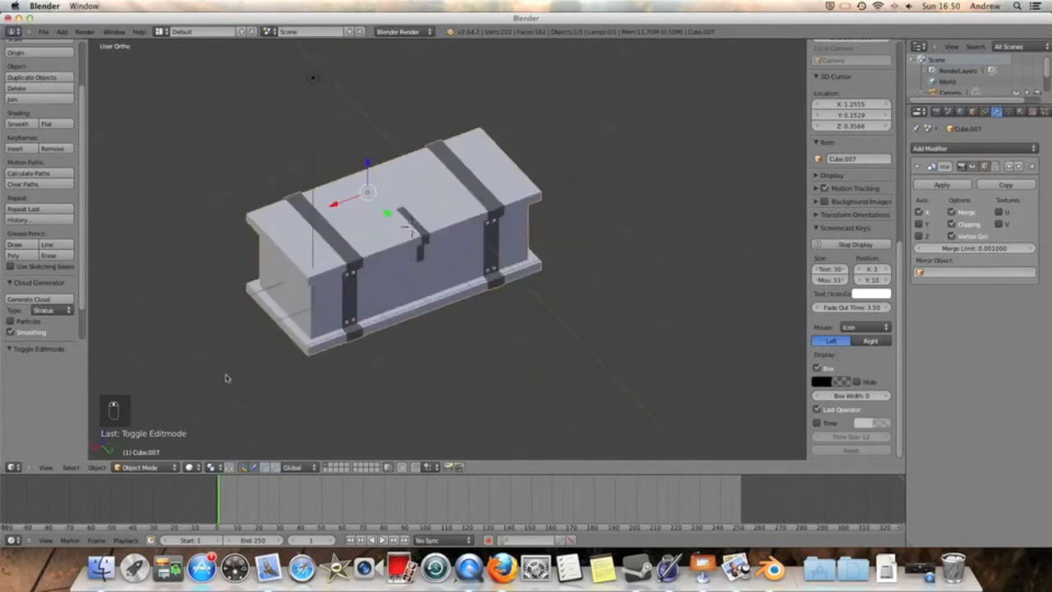
Step: Re-enter Edit Mode, box-select the chest's upper lid section in a wireframe front view and split it from the body
click(142, 467)
click(138, 445)
middle_drag(447, 345, 430, 227)
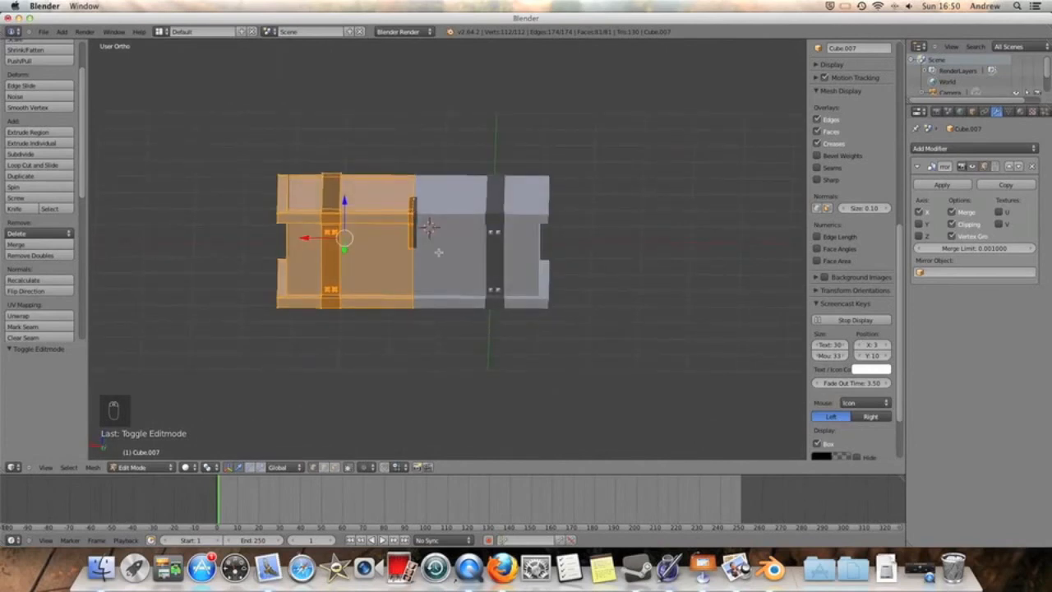
key(KP_1)
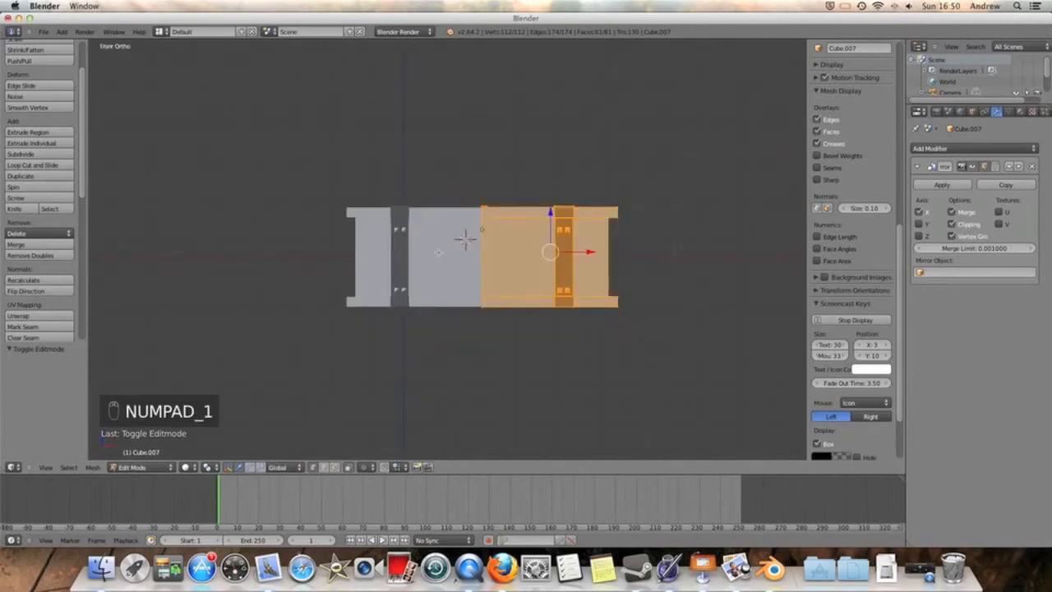
key(z)
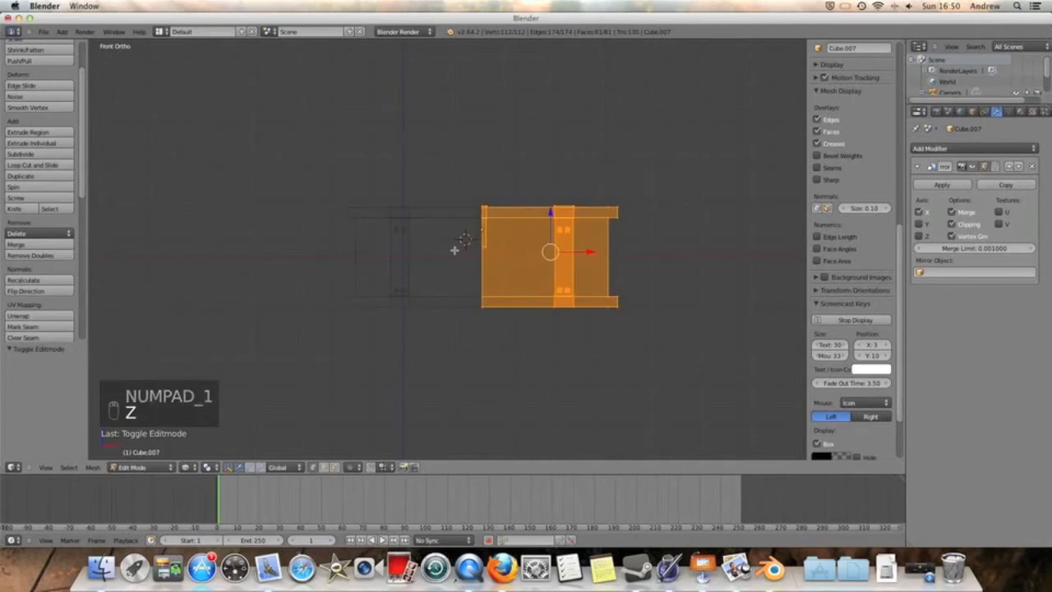
key(a)
key(b)
drag(460, 194, 642, 224)
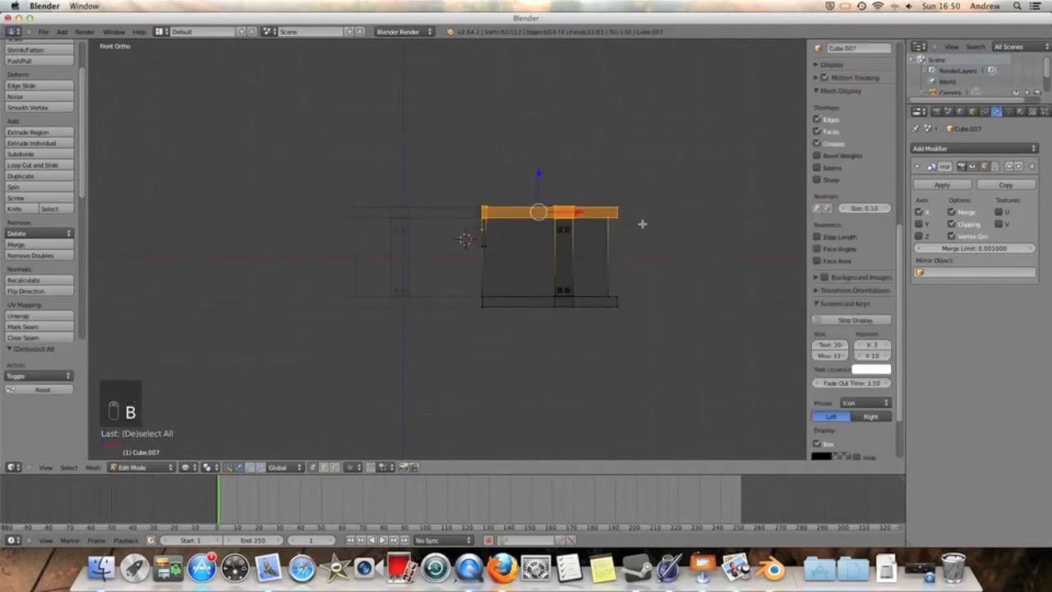
key(y)
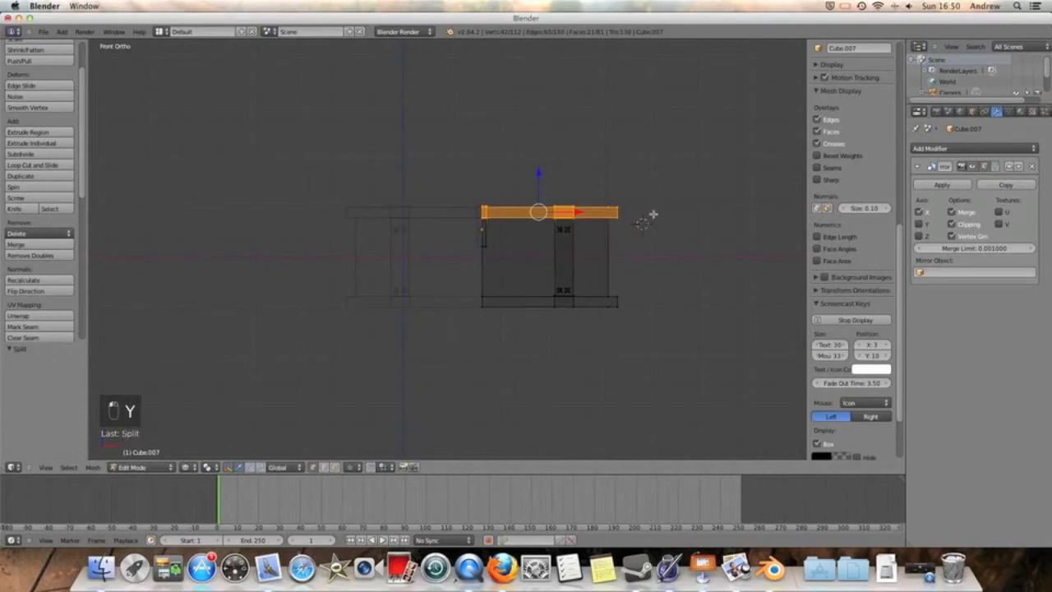
Step: Raise the split lid section 0.7 along Z above the chest body
middle_drag(655, 210, 333, 382)
key(z)
key(g)
key(z)
click(569, 191)
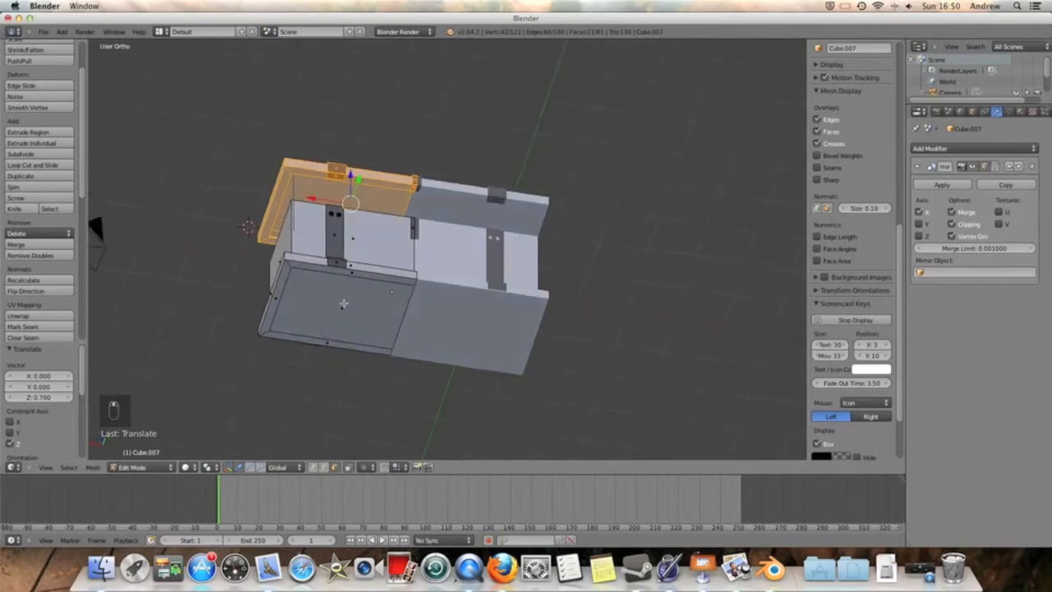
Step: Select the faces on the underside of the chest's base and delete them
right_click(343, 304)
shift+right_click(285, 296)
shift+right_click(291, 338)
key(x)
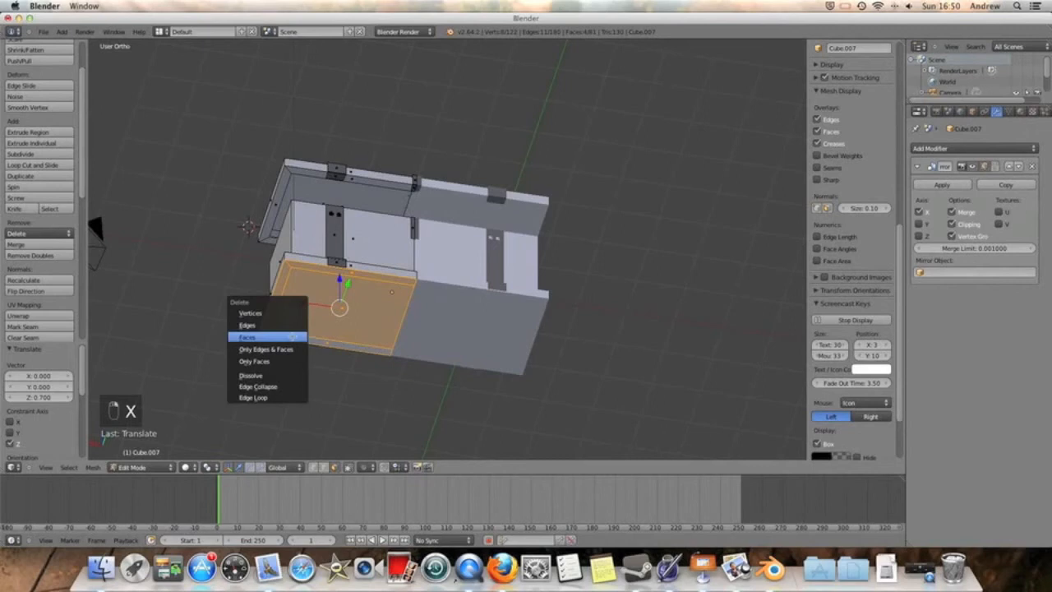
click(280, 336)
Step: Fill the chest's open bottom with a new face between the four corner vertices where the walls meet the base
middle_drag(292, 337, 206, 198)
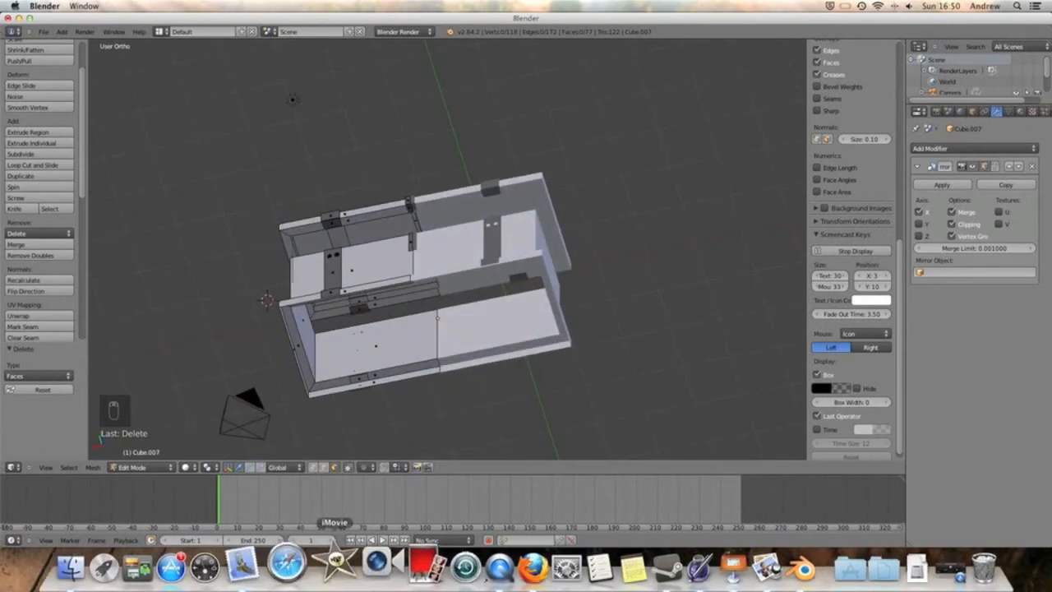
right_click(313, 382)
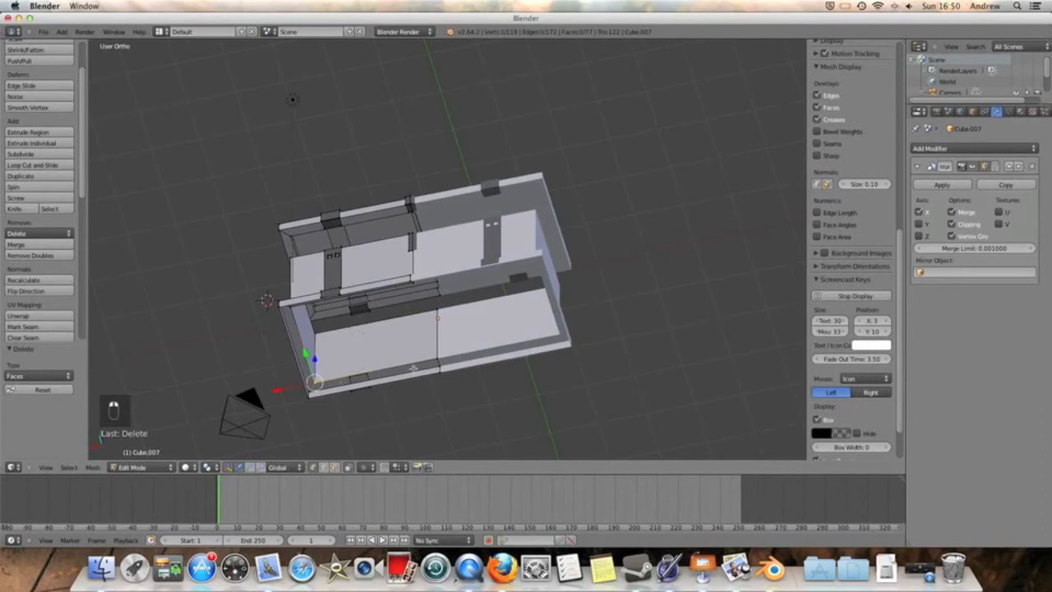
shift+right_click(435, 357)
middle_drag(451, 284, 416, 286)
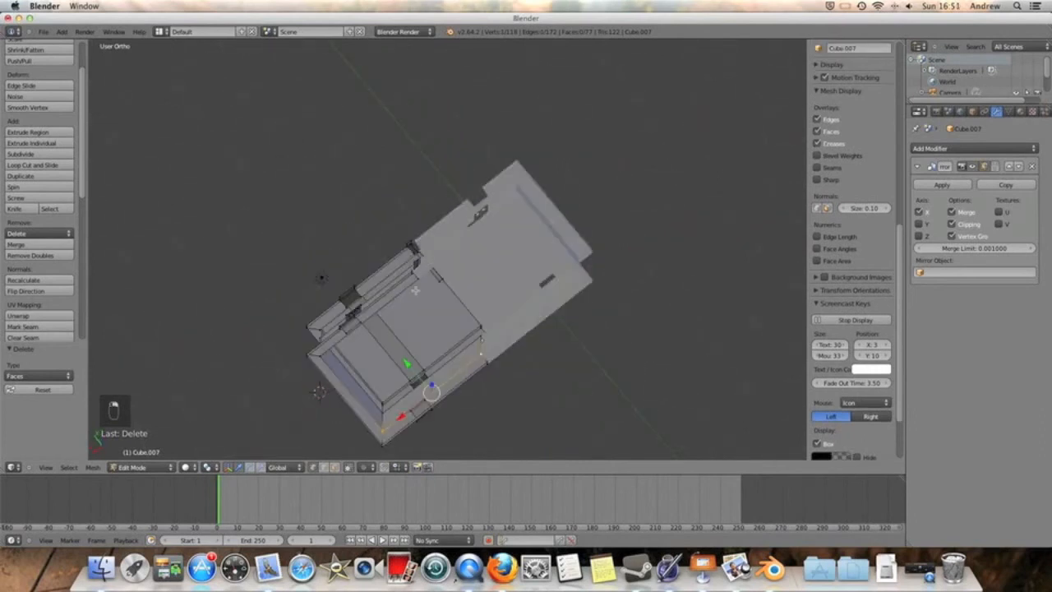
shift+right_click(320, 353)
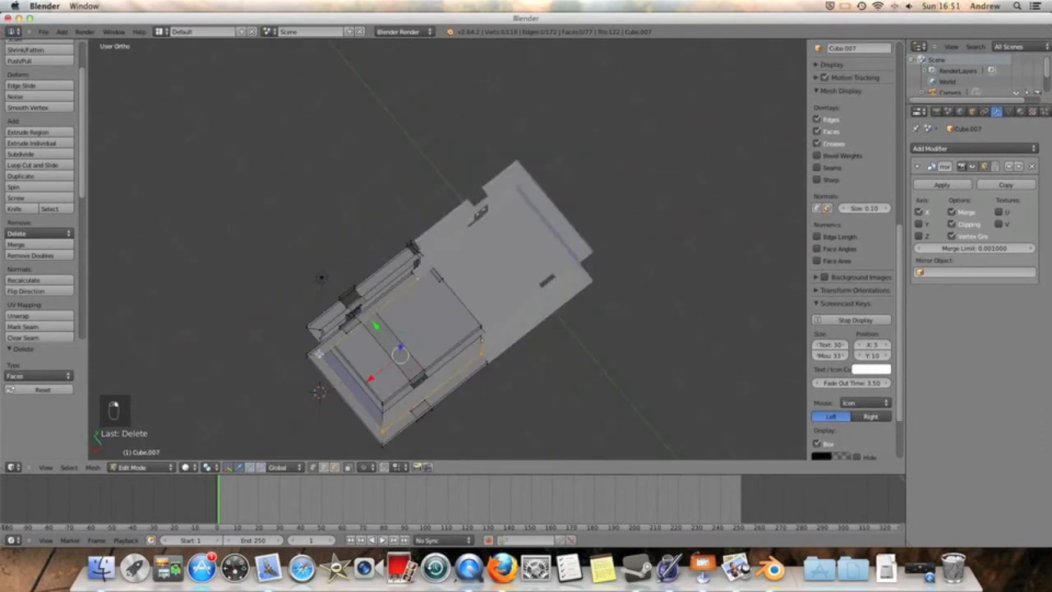
key(f)
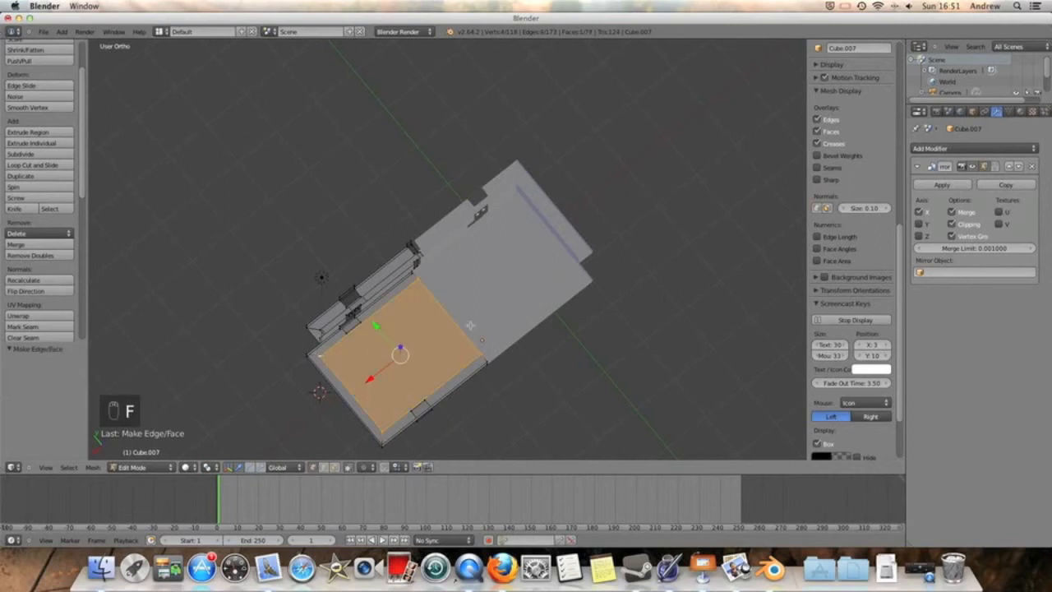
middle_drag(516, 380, 337, 238)
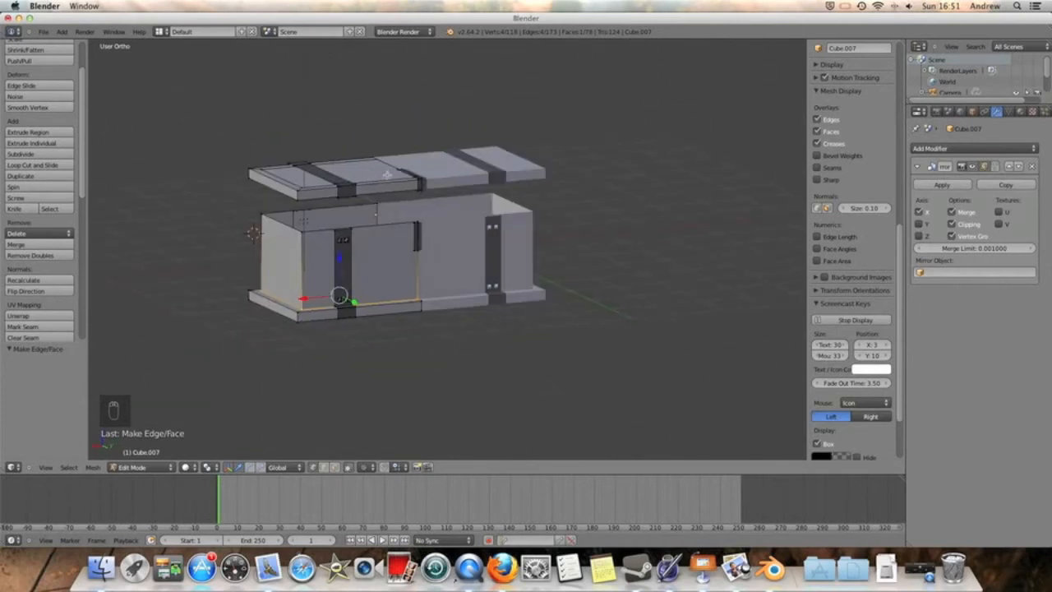
Step: Box-select the whole lid in wireframe and lower it about 0.675 along Z onto the chest body
key(a)
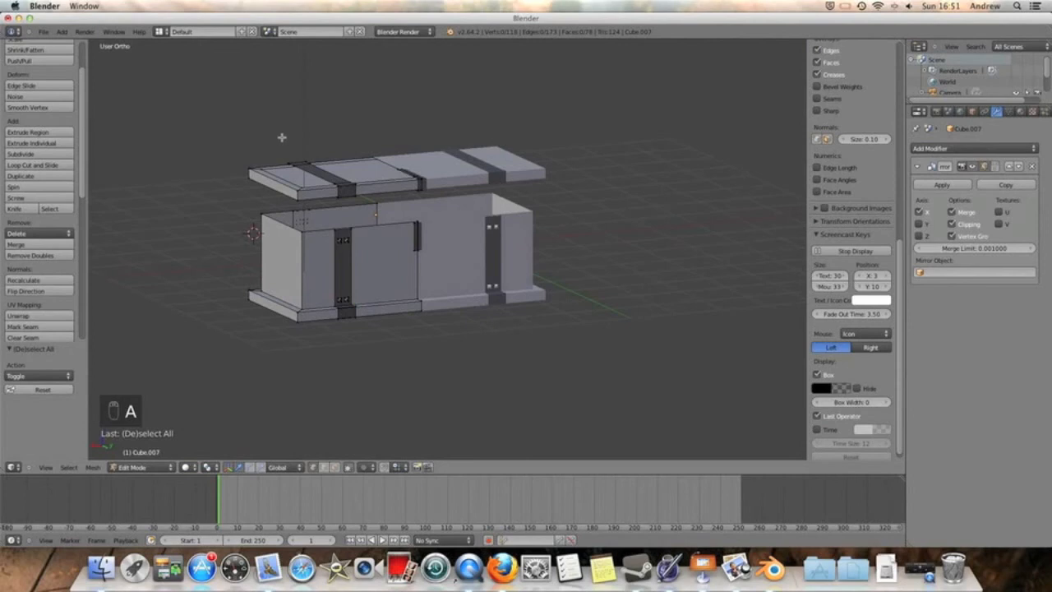
key(z)
key(b)
drag(194, 105, 508, 194)
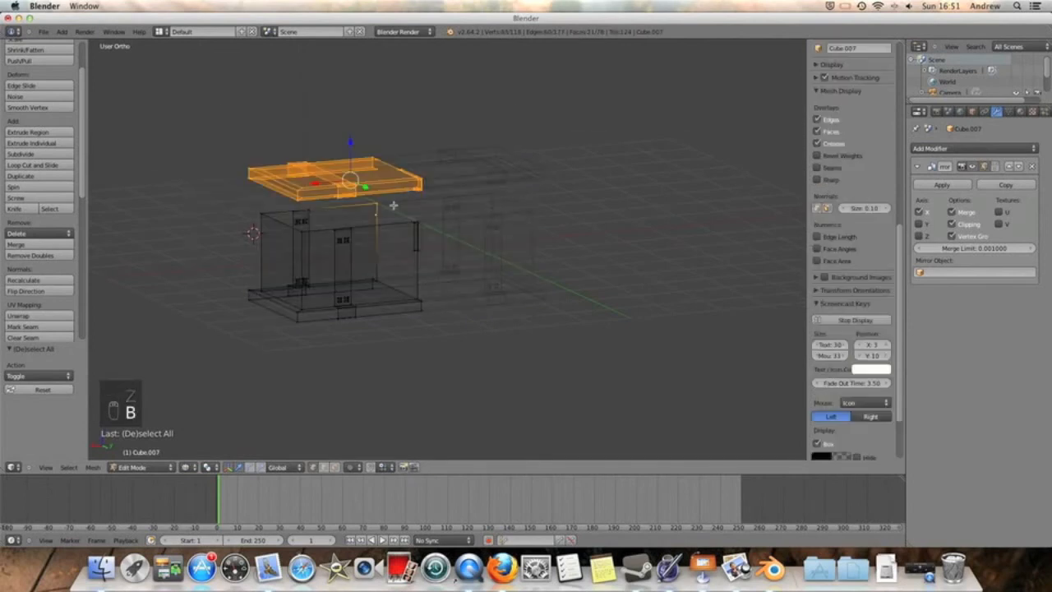
key(g)
key(z)
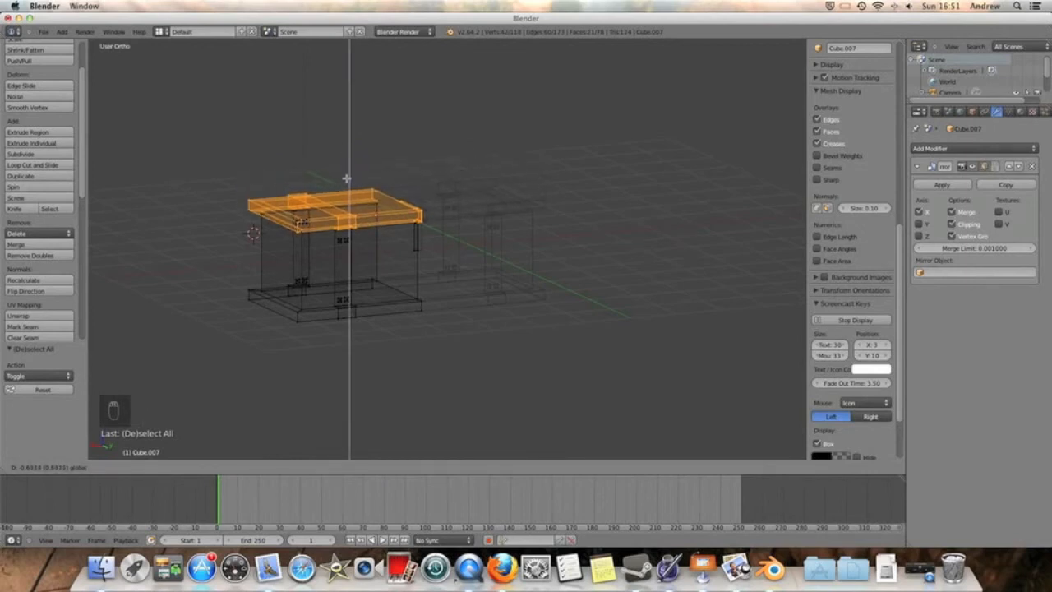
click(346, 176)
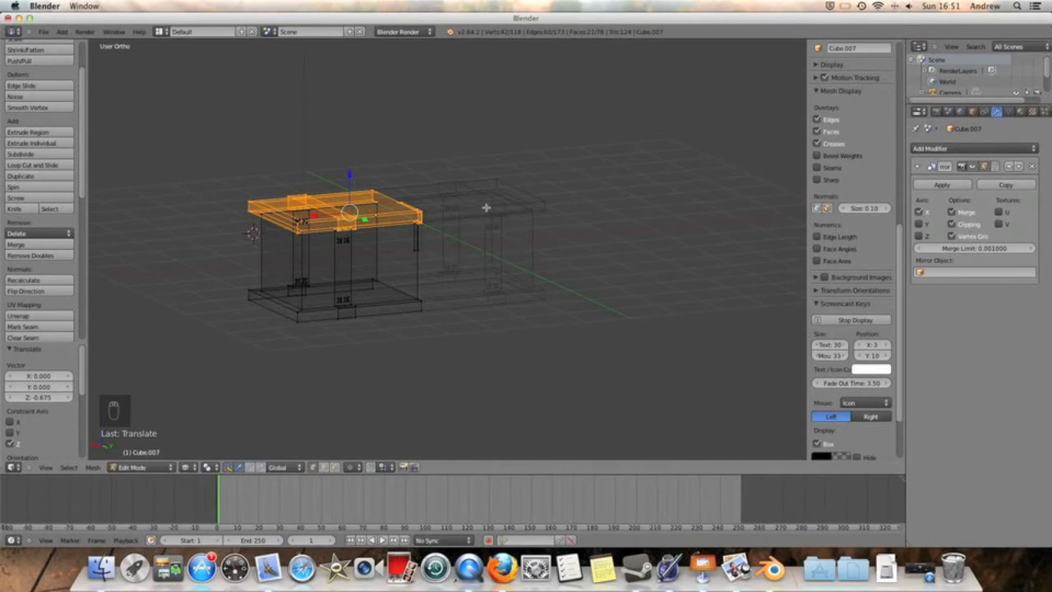
Step: Tilt the lid open about 23.75° around the X axis and raise it about 0.517 along Z
key(r)
key(x)
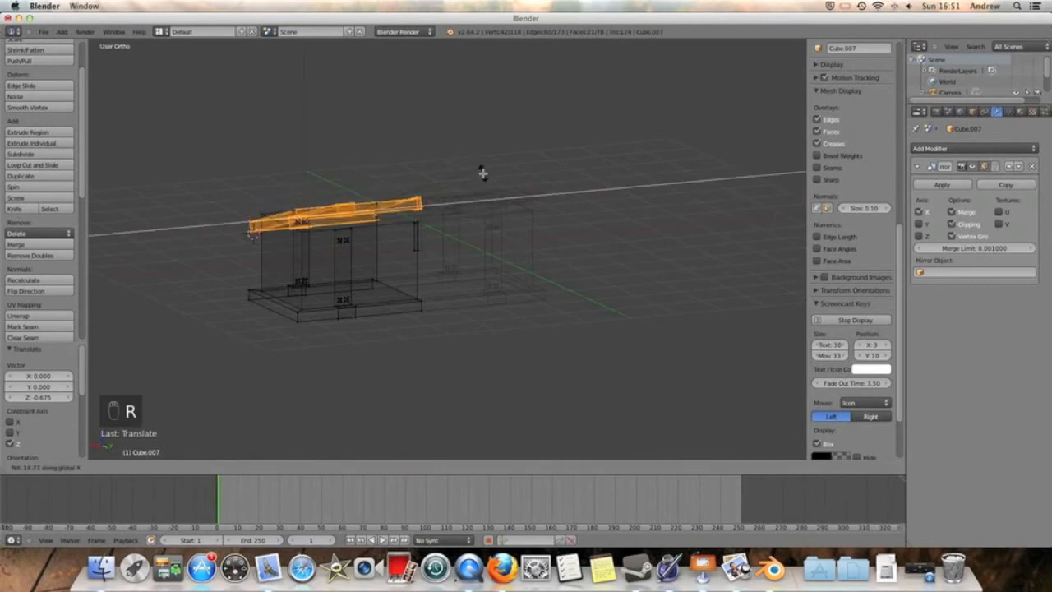
click(371, 185)
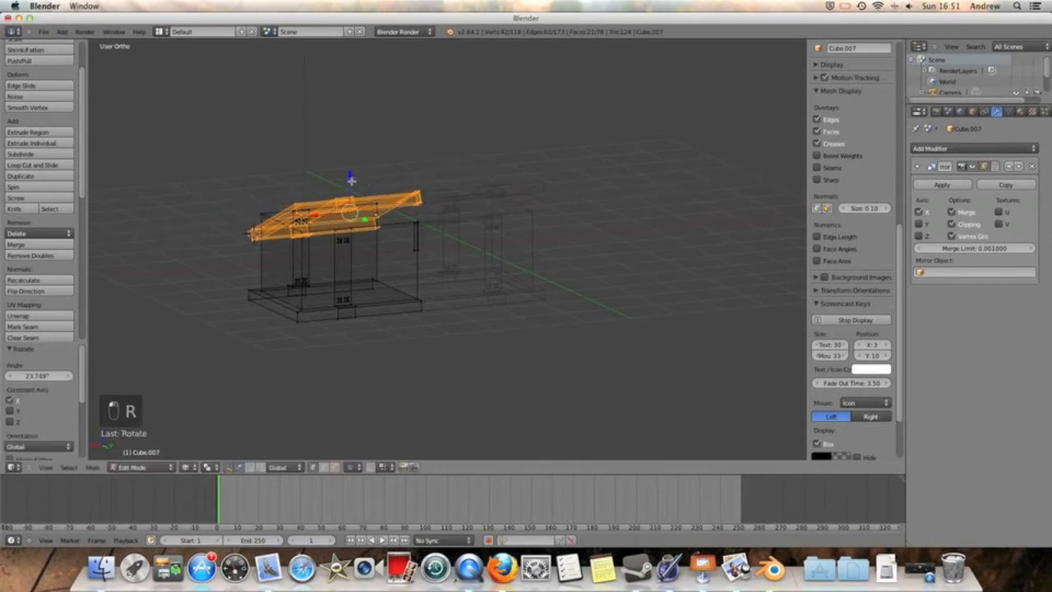
key(g)
key(z)
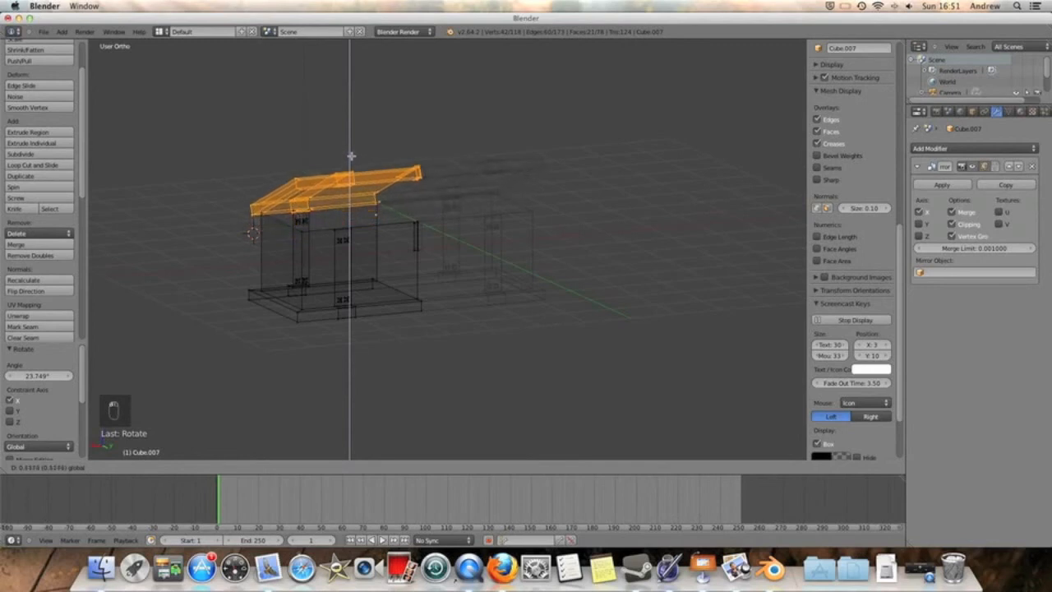
click(351, 156)
Step: Select the four inner corner vertices on the underside of the lid and fill them with a new face
key(z)
mouse_move(353, 160)
middle_down()
mouse_move(495, 234)
mouse_move(490, 169)
mouse_move(427, 189)
mouse_move(460, 167)
mouse_move(462, 204)
mouse_move(438, 215)
mouse_move(386, 230)
mouse_move(353, 222)
mouse_move(251, 235)
mouse_move(263, 254)
mouse_move(252, 183)
mouse_move(417, 177)
mouse_move(388, 196)
mouse_move(282, 219)
mouse_move(279, 176)
mouse_move(351, 210)
middle_up()
right_click(286, 174)
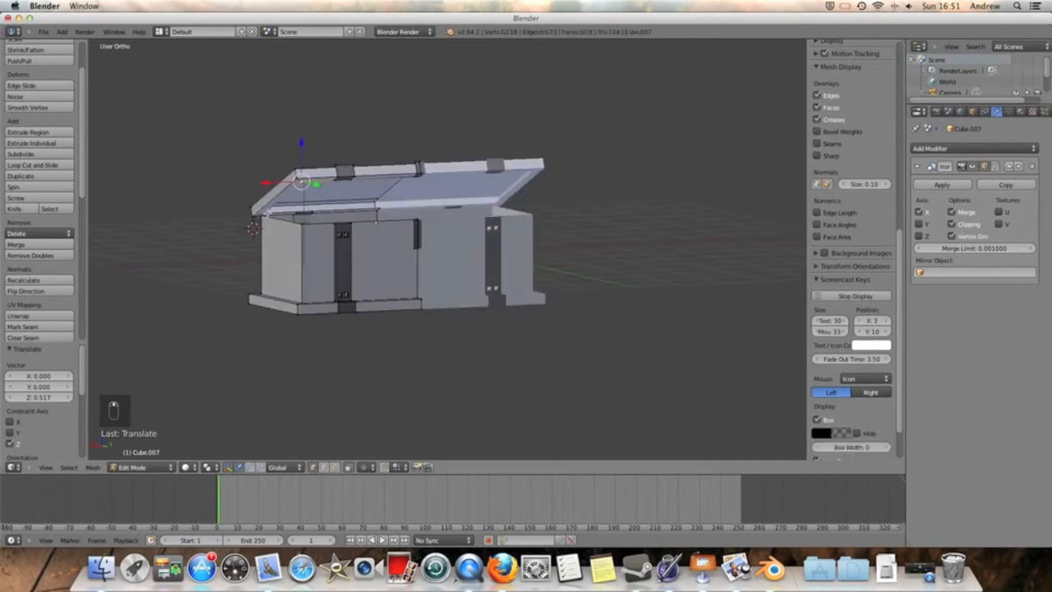
shift+right_click(265, 213)
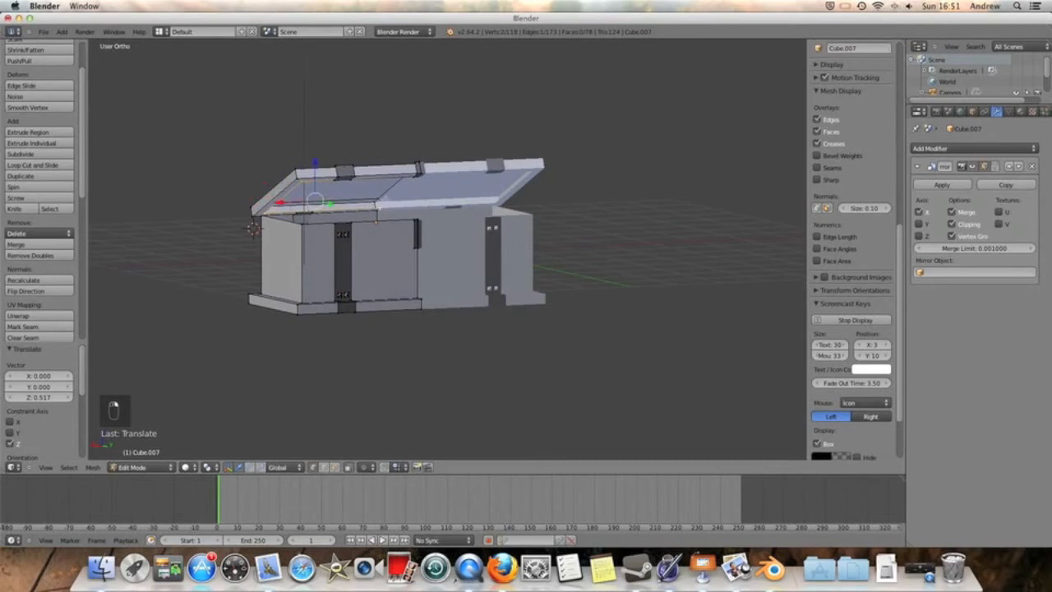
middle_drag(411, 178, 416, 165)
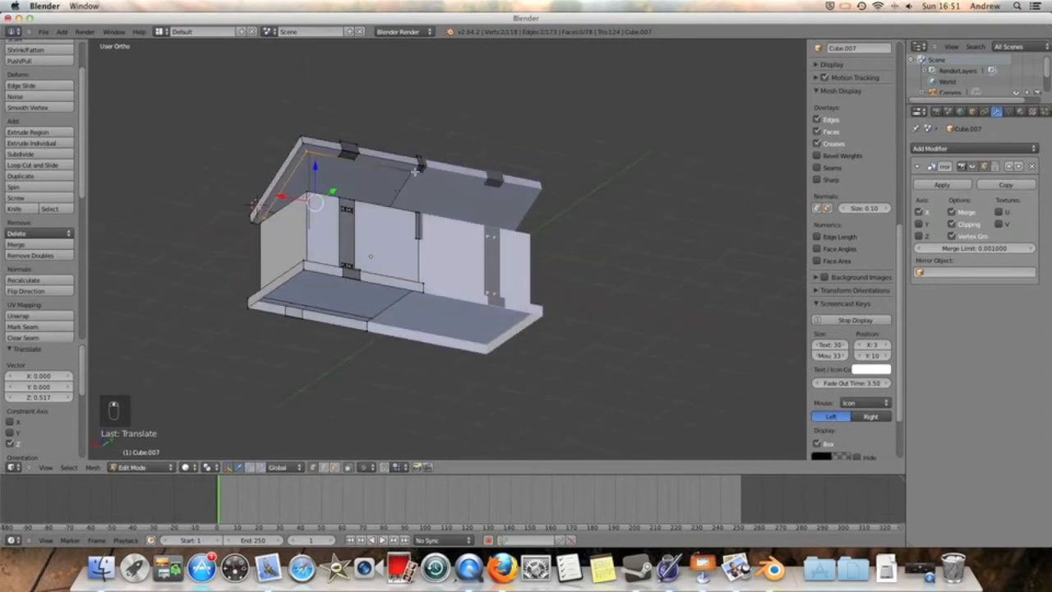
scroll(432, 178, up, 7)
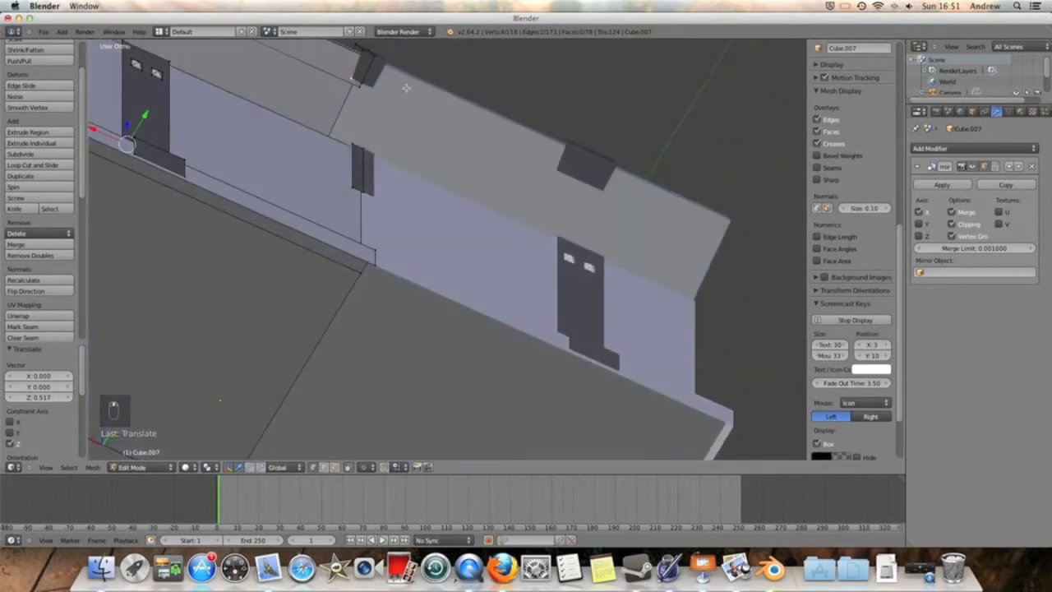
key(a)
right_click(358, 84)
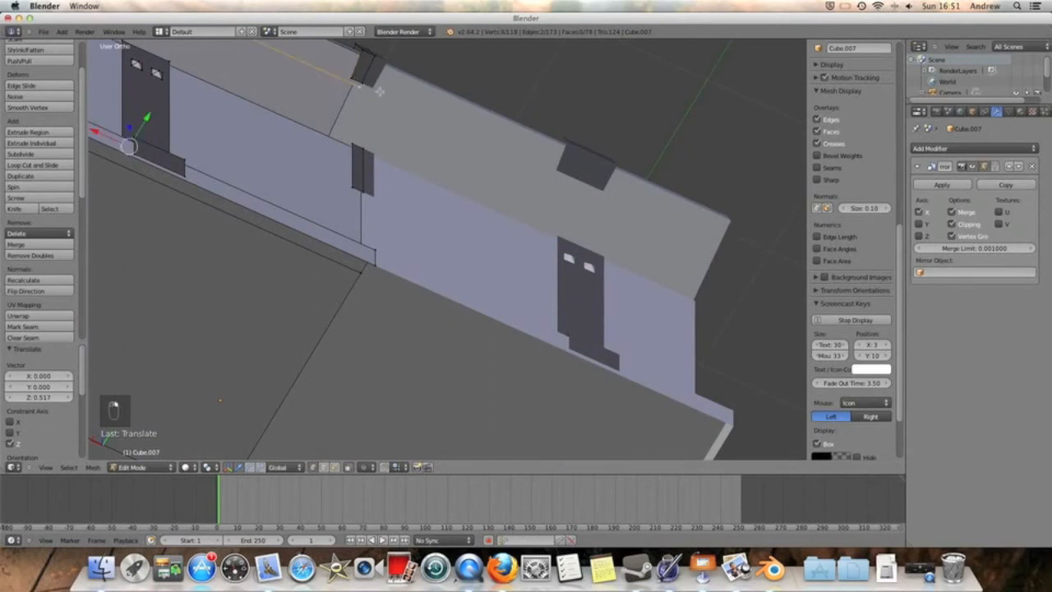
scroll(369, 124, down, 7)
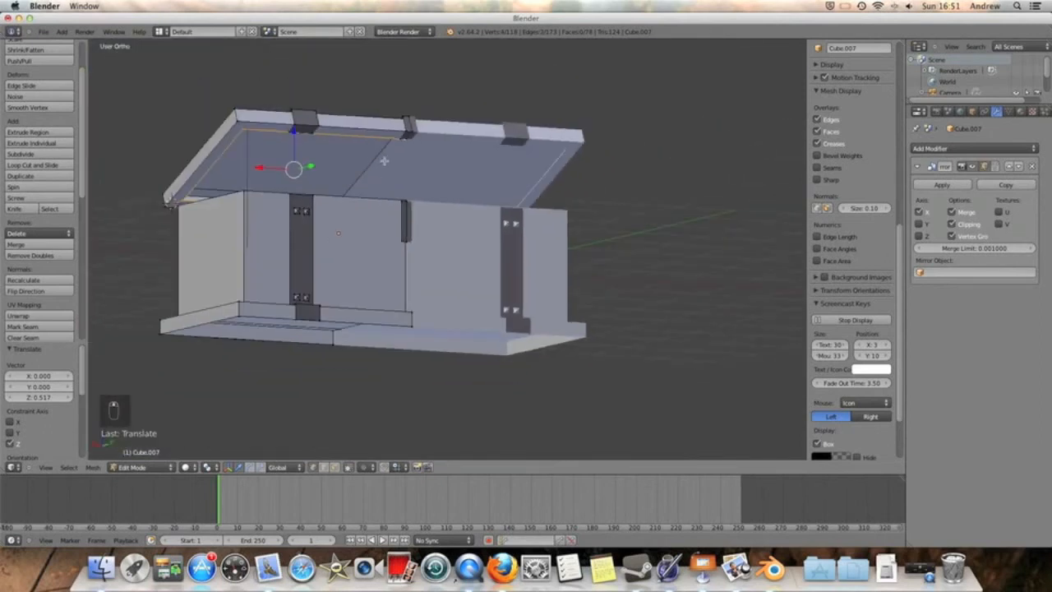
key(f)
Step: Return to Object Mode and add a torus mesh at the 3D cursor beside the chest's end wall
middle_drag(402, 160, 543, 238)
click(153, 466)
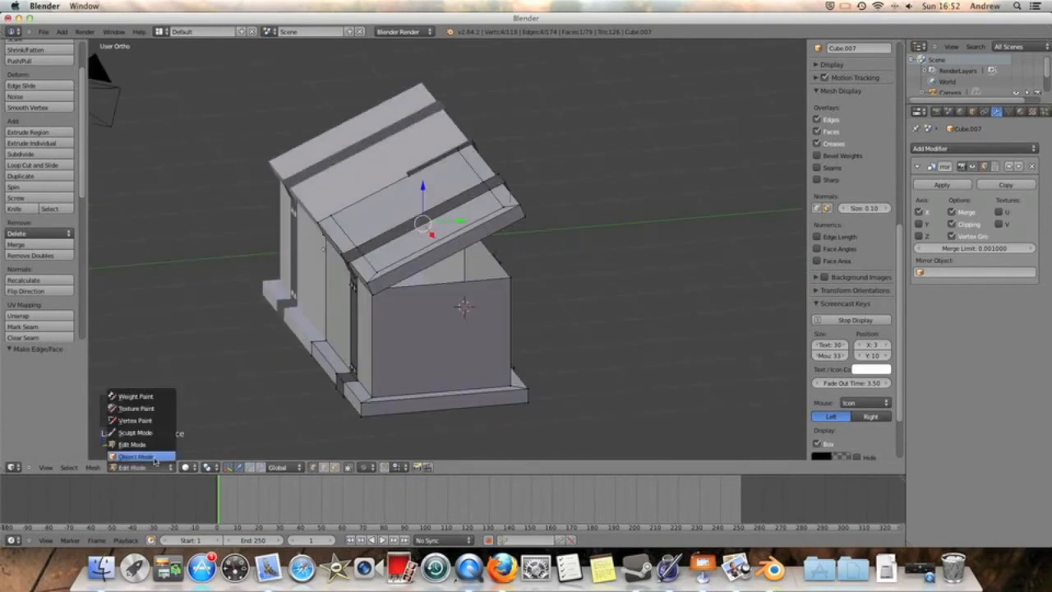
click(153, 457)
middle_drag(283, 353, 334, 251)
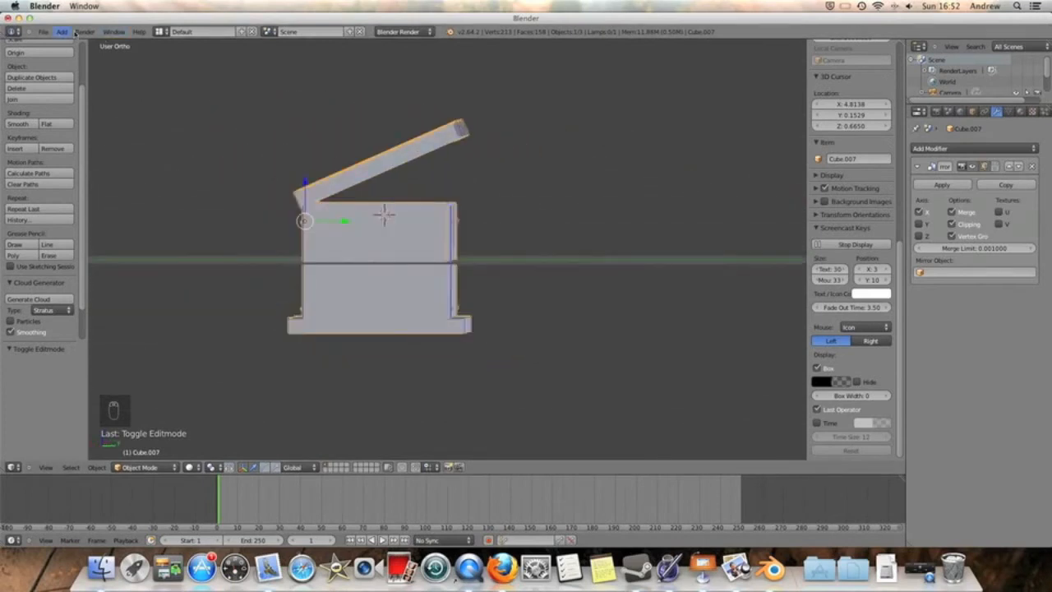
click(64, 32)
mouse_move(95, 41)
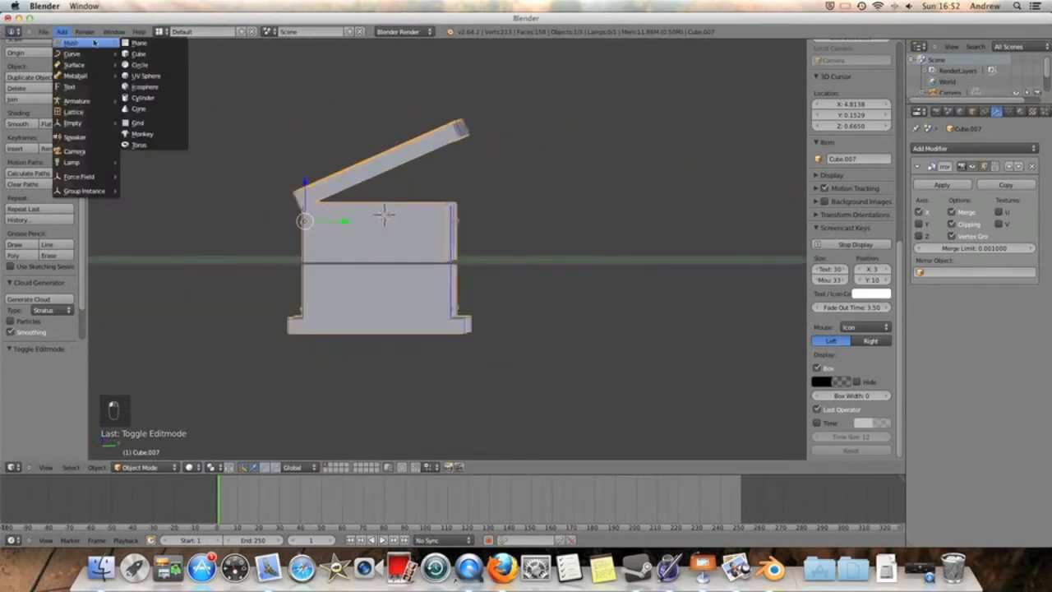
click(135, 145)
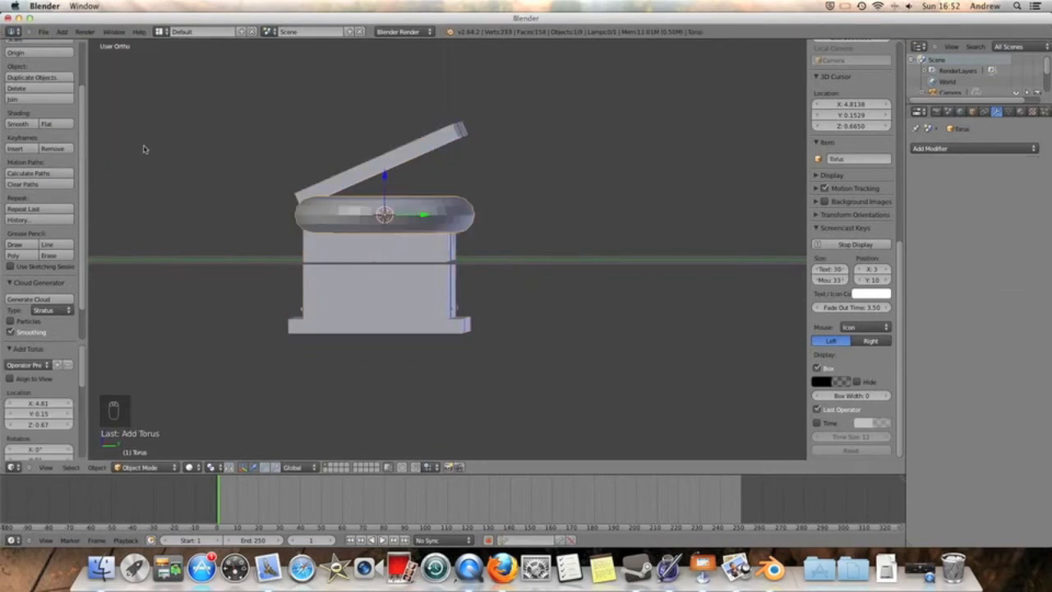
Step: Reduce the torus to 7 major segments and 5 minor segments
click(63, 32)
mouse_move(72, 42)
scroll(54, 386, down, 6)
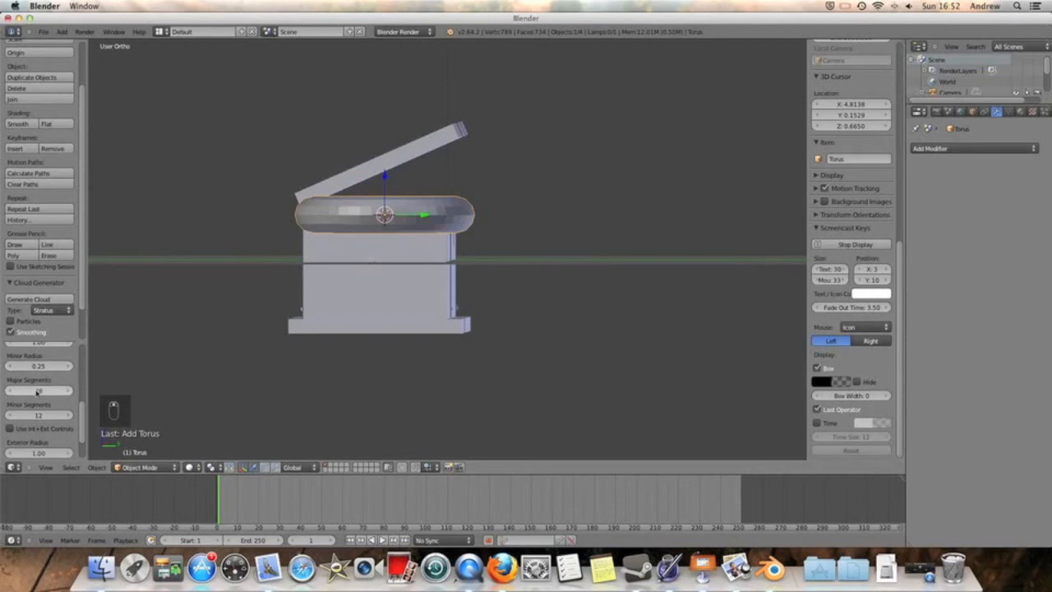
scroll(37, 392, down, 1)
click(48, 372)
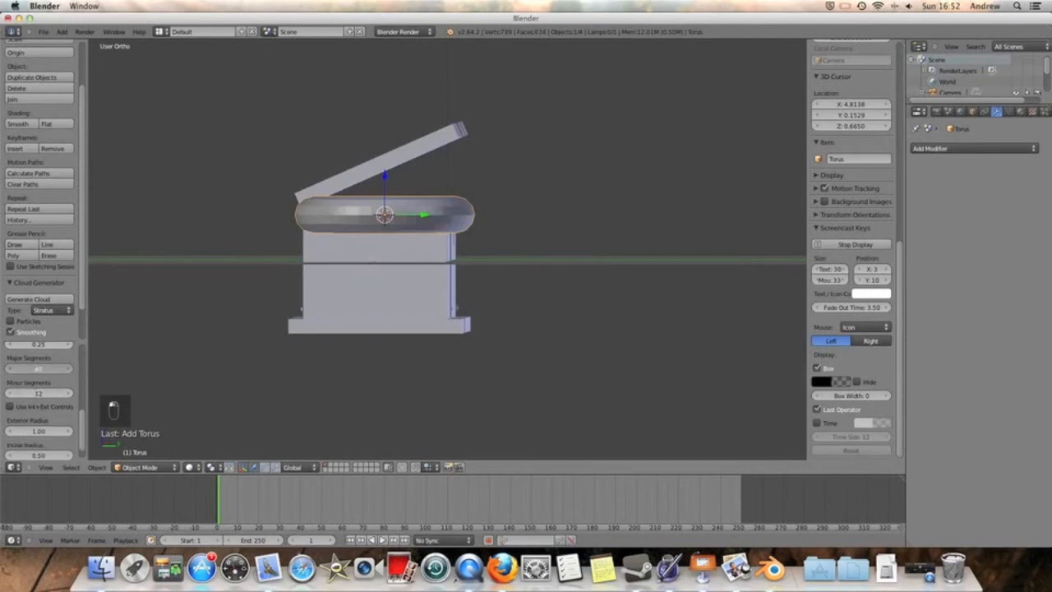
drag(49, 368, 25, 368)
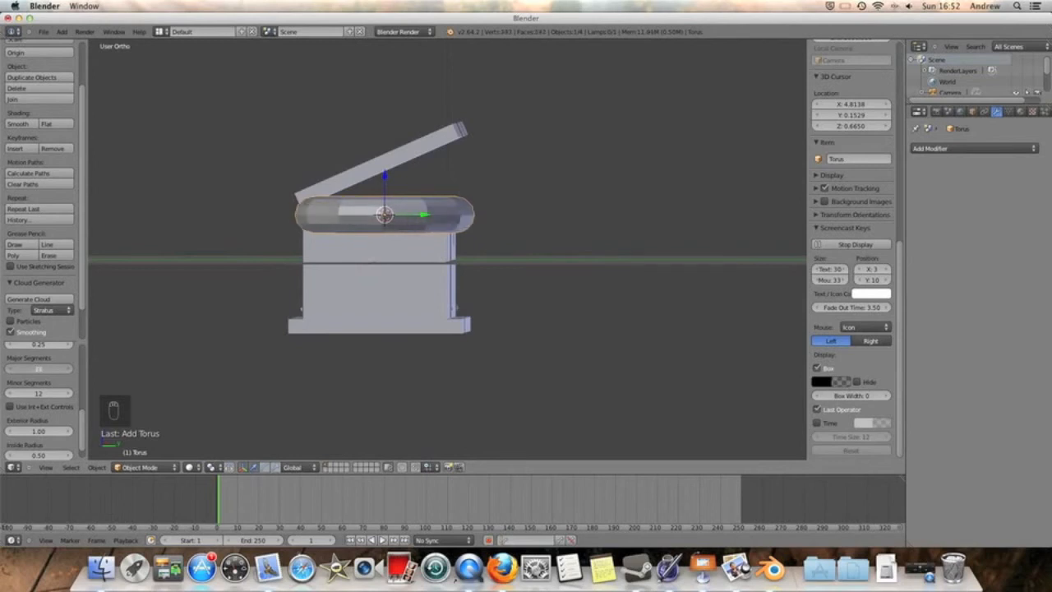
middle_drag(299, 265, 298, 300)
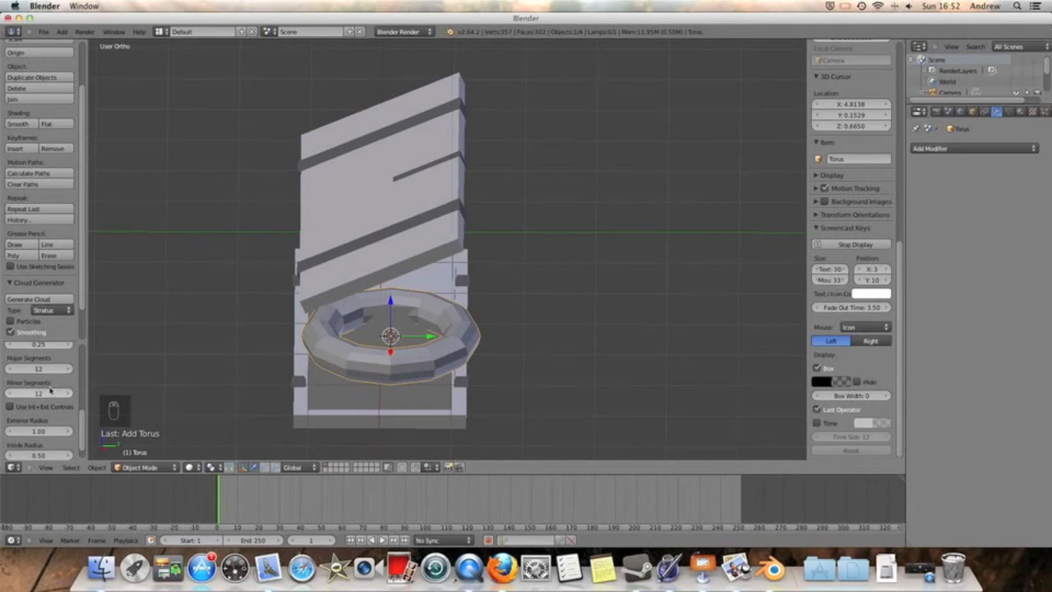
drag(46, 394, 29, 394)
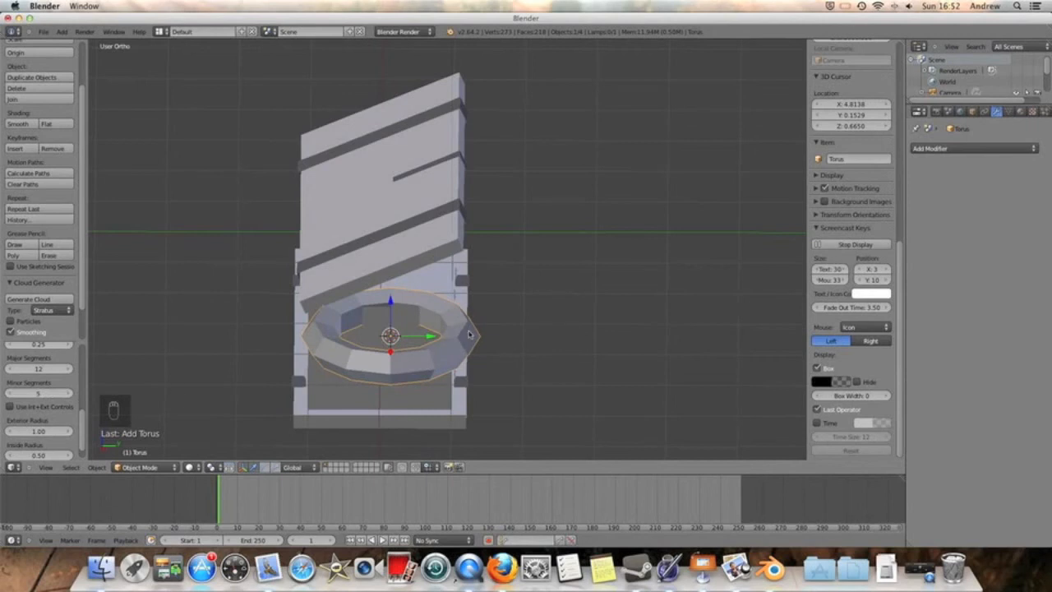
drag(70, 367, 49, 371)
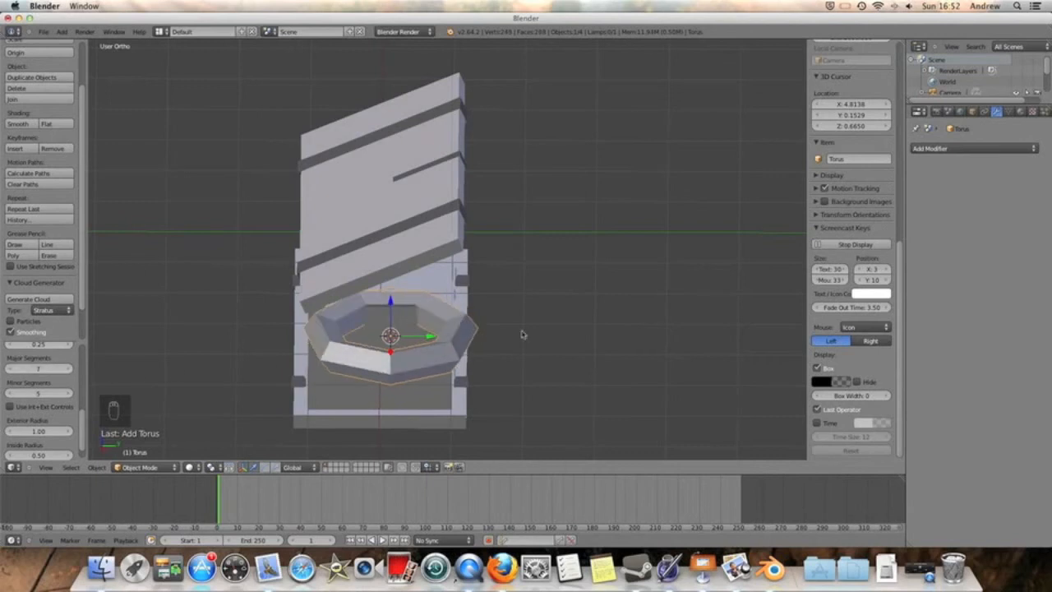
Step: Scale the torus down to about 0.237 and rotate it -90° around the Y axis so it stands upright
middle_drag(556, 322, 508, 321)
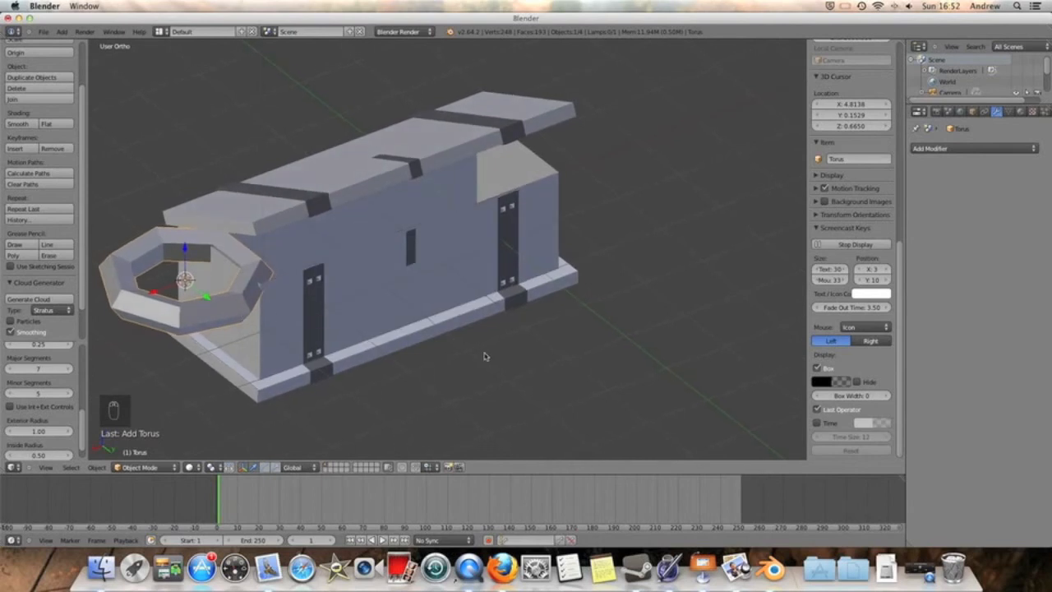
key(s)
click(413, 330)
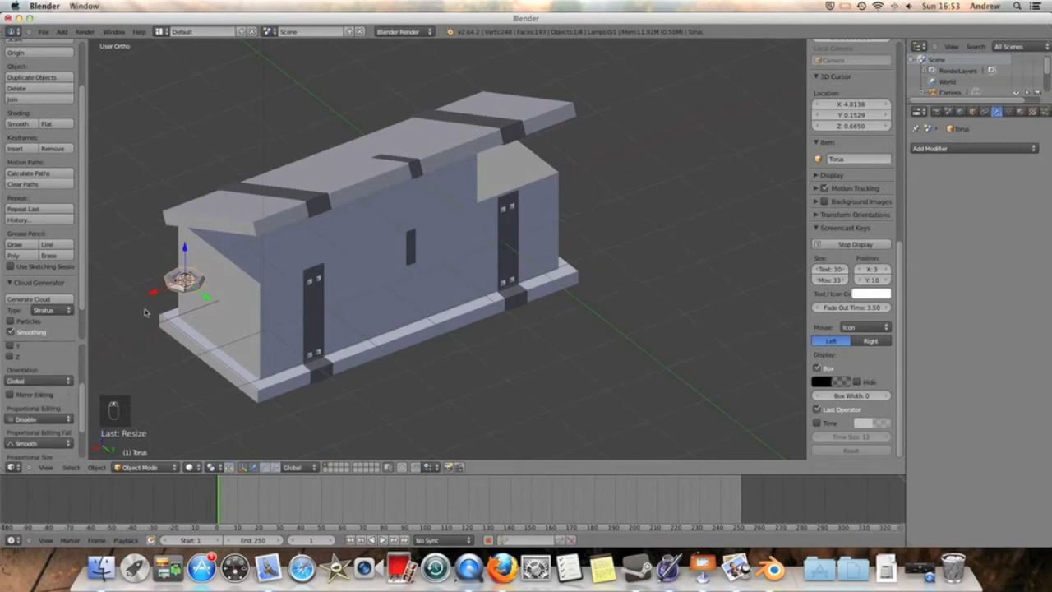
scroll(65, 378, up, 3)
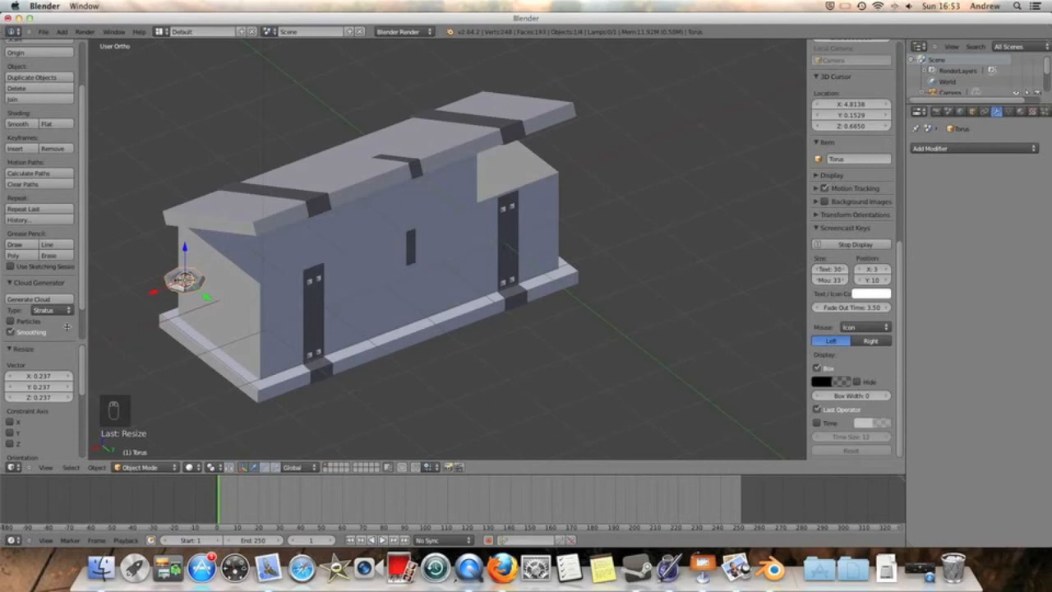
text(r)
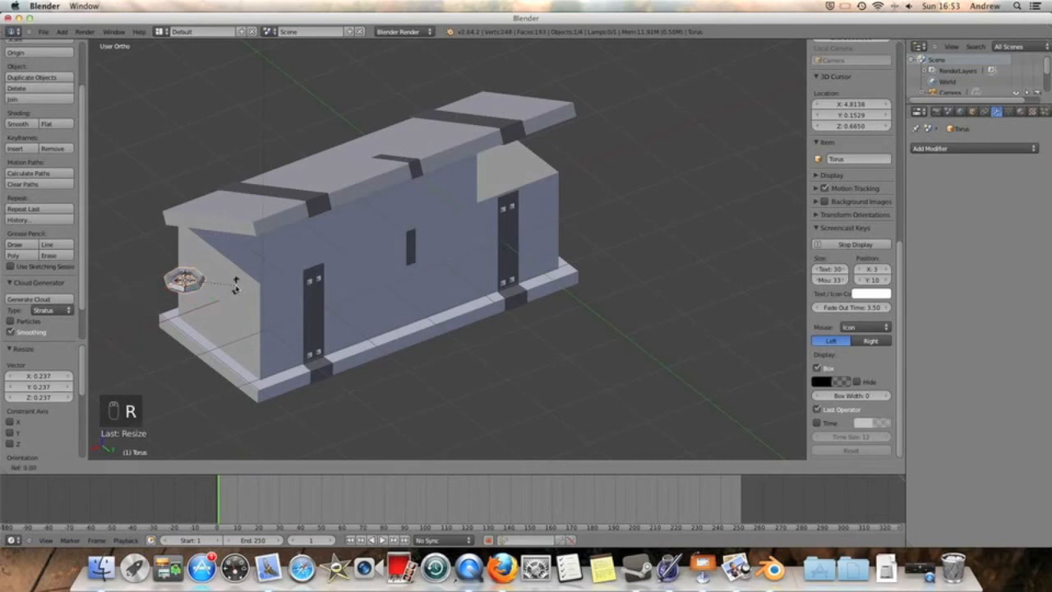
text(y90)
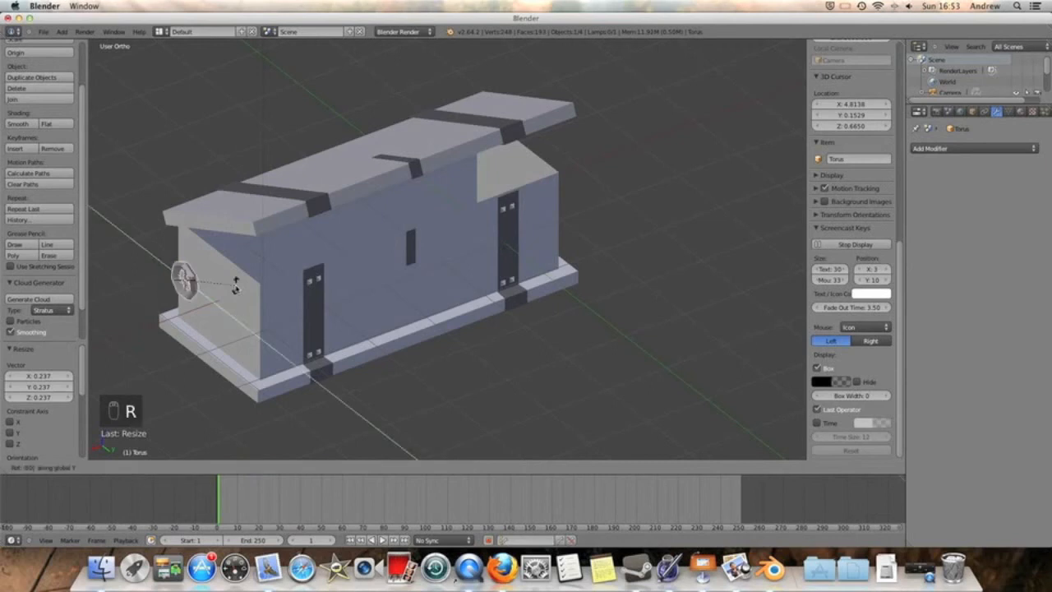
key(Return)
Step: Lower the ring about 0.353 along Z at the chest's end and scale it to about 0.638
middle_drag(236, 285, 291, 283)
key(g)
key(z)
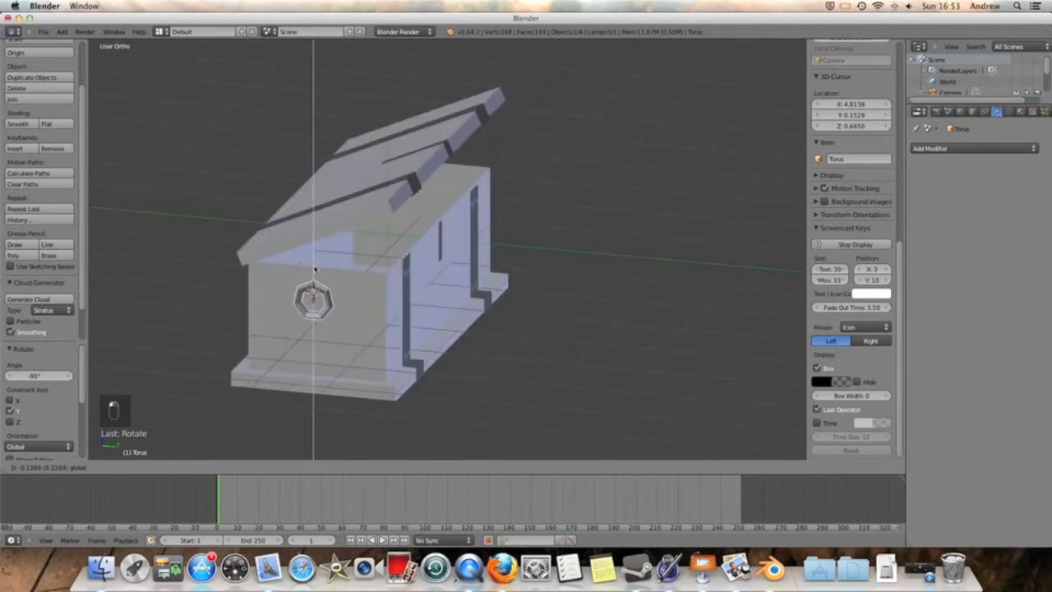
click(339, 282)
key(s)
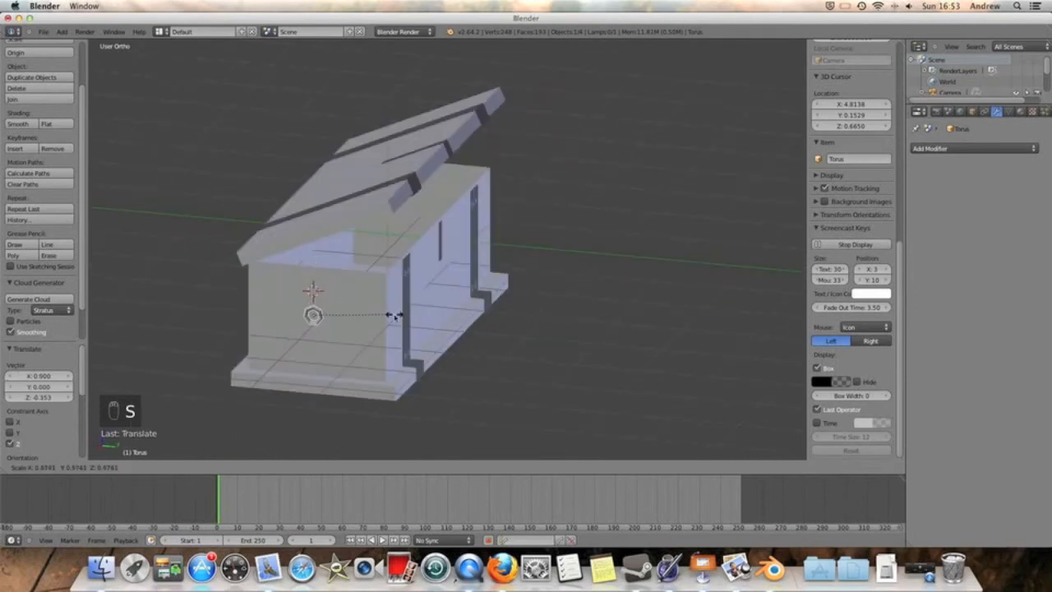
click(414, 317)
Step: Add a plane mesh at the 3D cursor and rotate it 90° around the Y axis, parallel to the chest's end
middle_drag(414, 316, 362, 293)
click(62, 32)
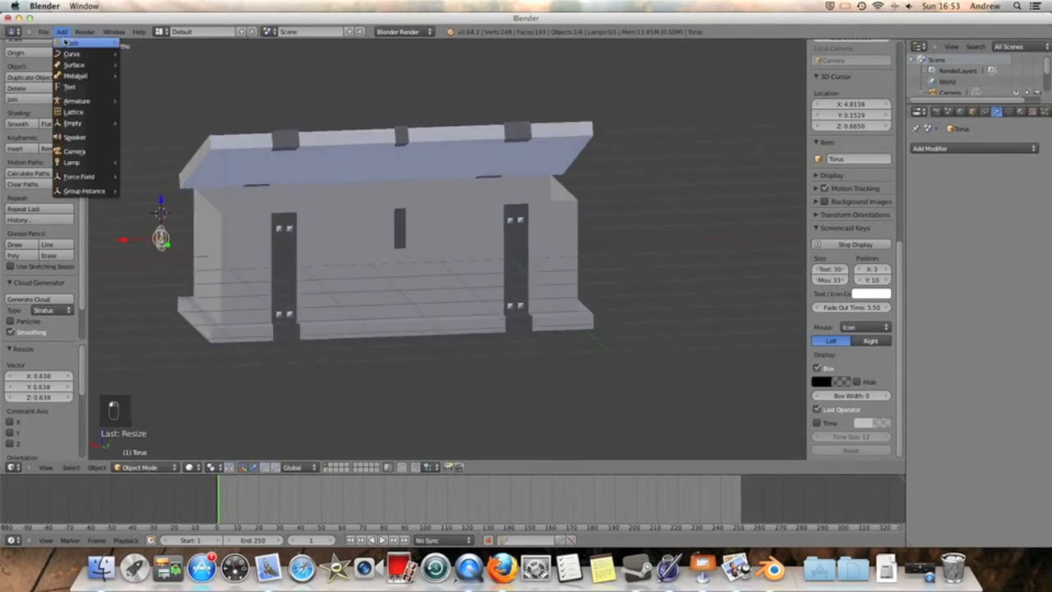
mouse_move(69, 44)
click(125, 46)
middle_drag(219, 129, 251, 157)
key(r)
key(x)
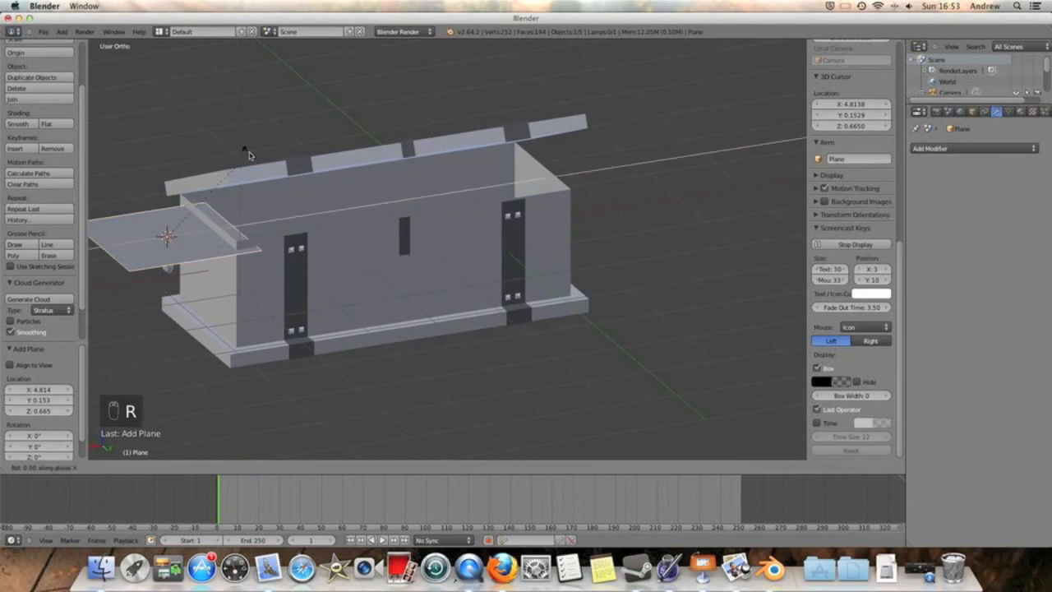
key(y)
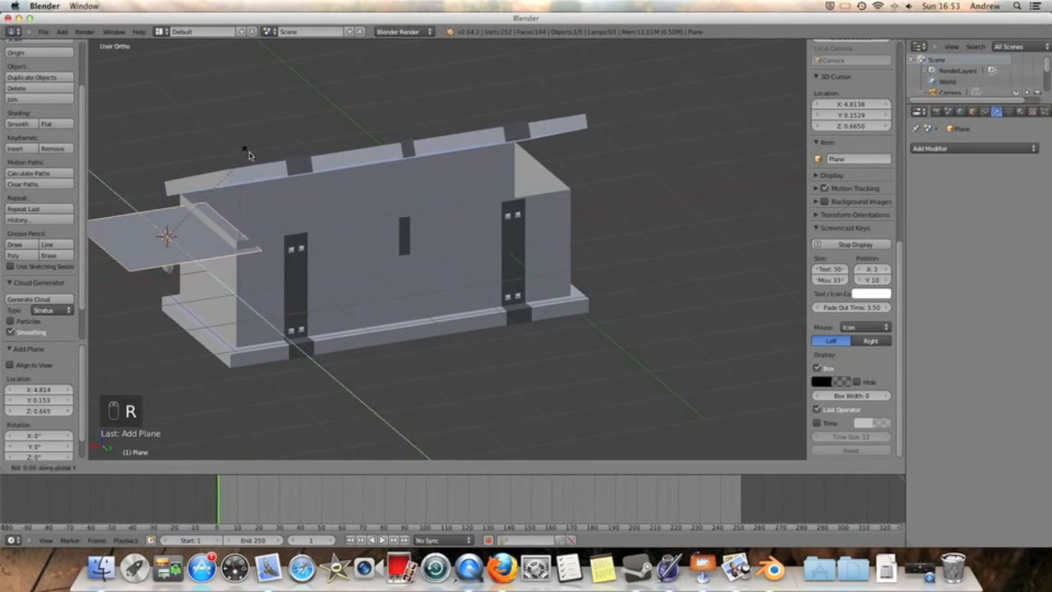
text(90)
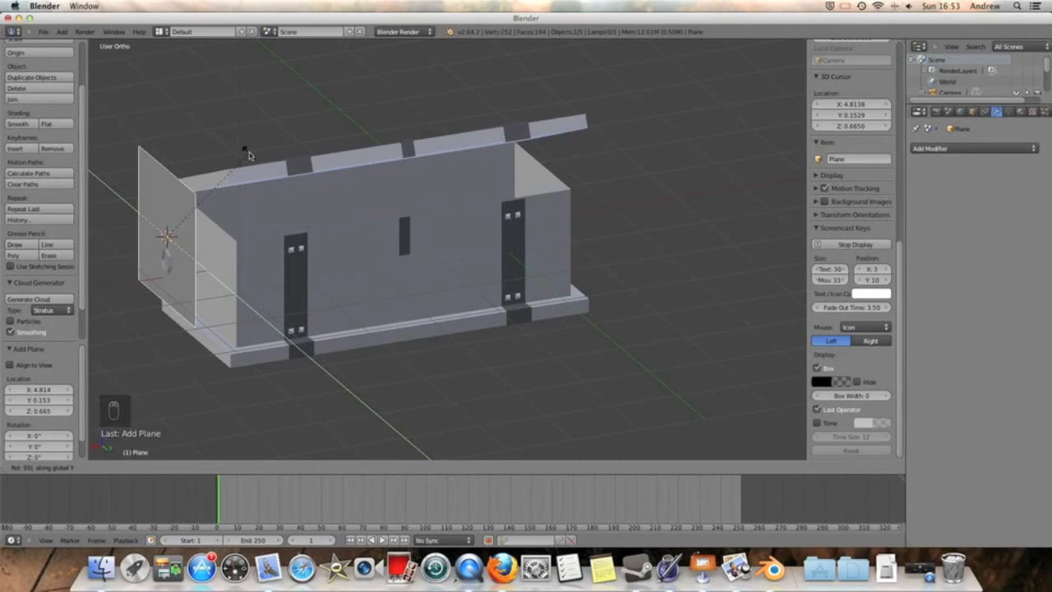
key(Return)
Step: Shrink the plane to a small plate and lower it about 0.345 along Z to the ring
key(s)
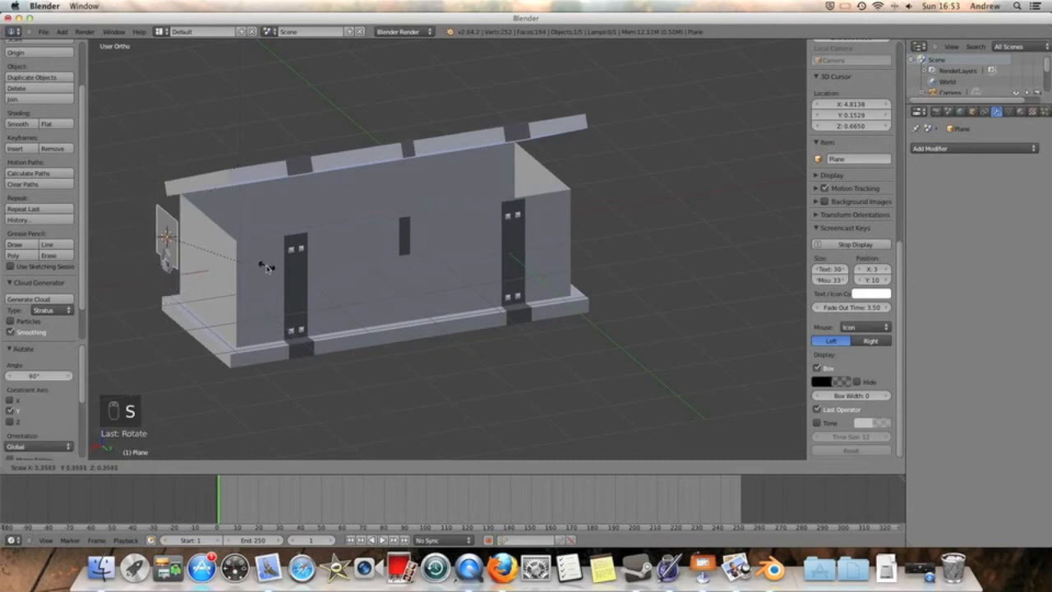
click(215, 256)
middle_drag(217, 256, 263, 282)
drag(267, 277, 268, 306)
Step: Narrow the plate by scaling it to about 0.577 along the Y axis
key(s)
key(x)
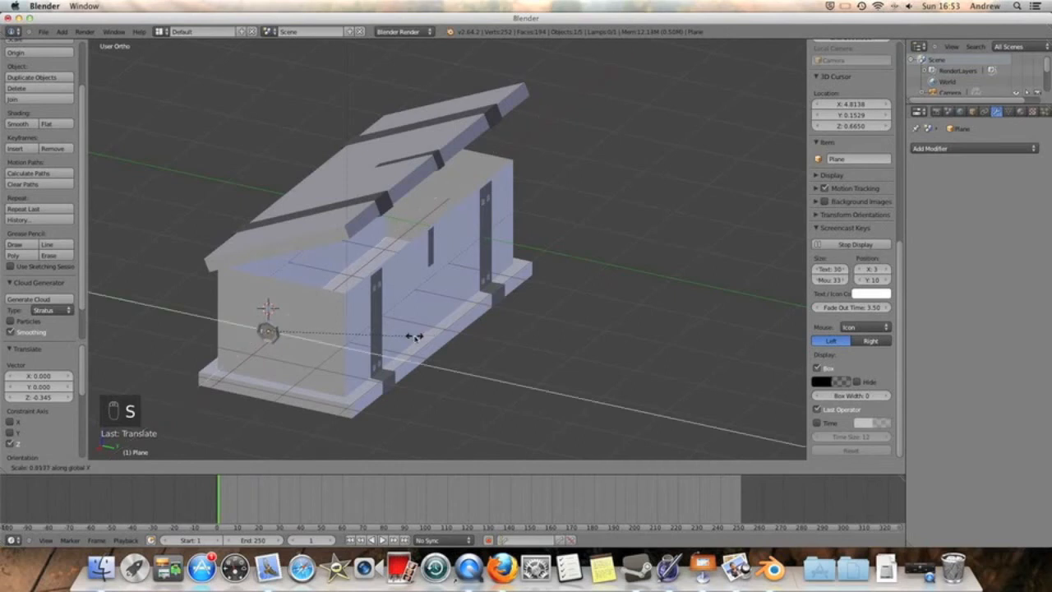
click(369, 331)
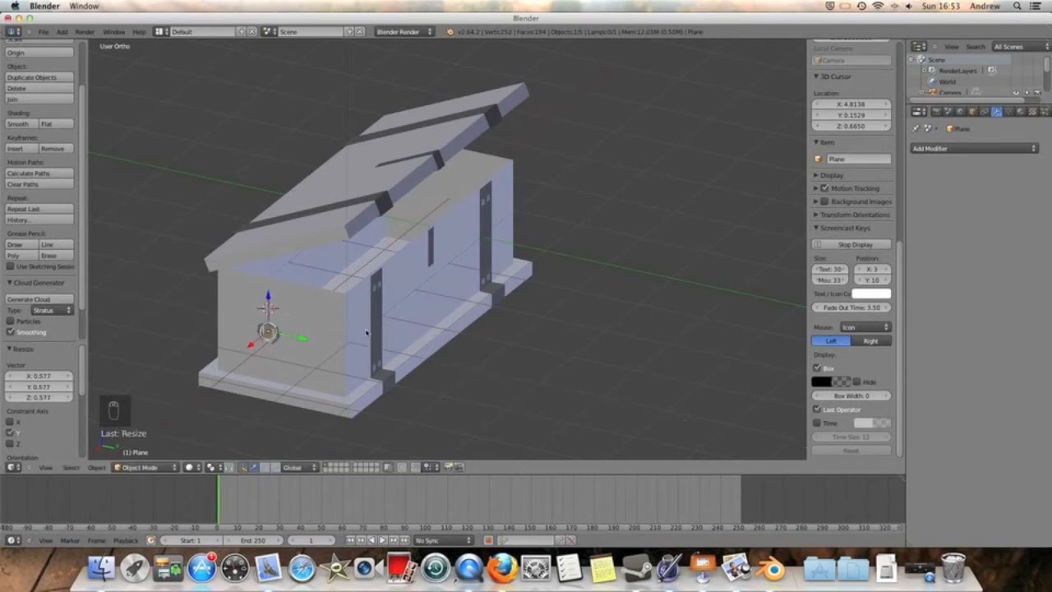
Step: Raise the plate about 0.126 along Z and stretch it to about 1.379 along the Z axis
key(g)
key(z)
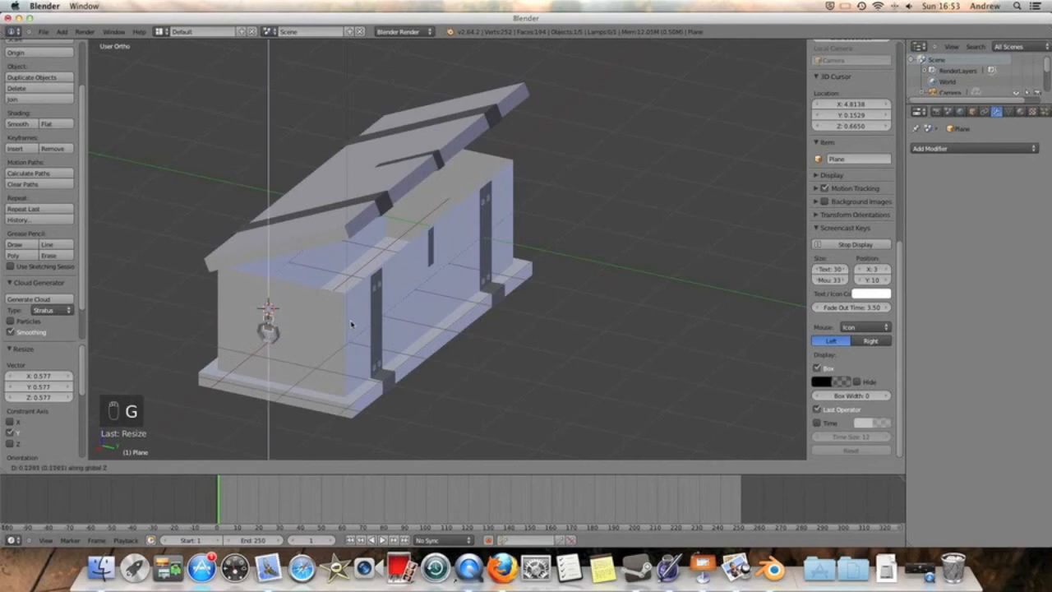
click(352, 323)
key(s)
key(z)
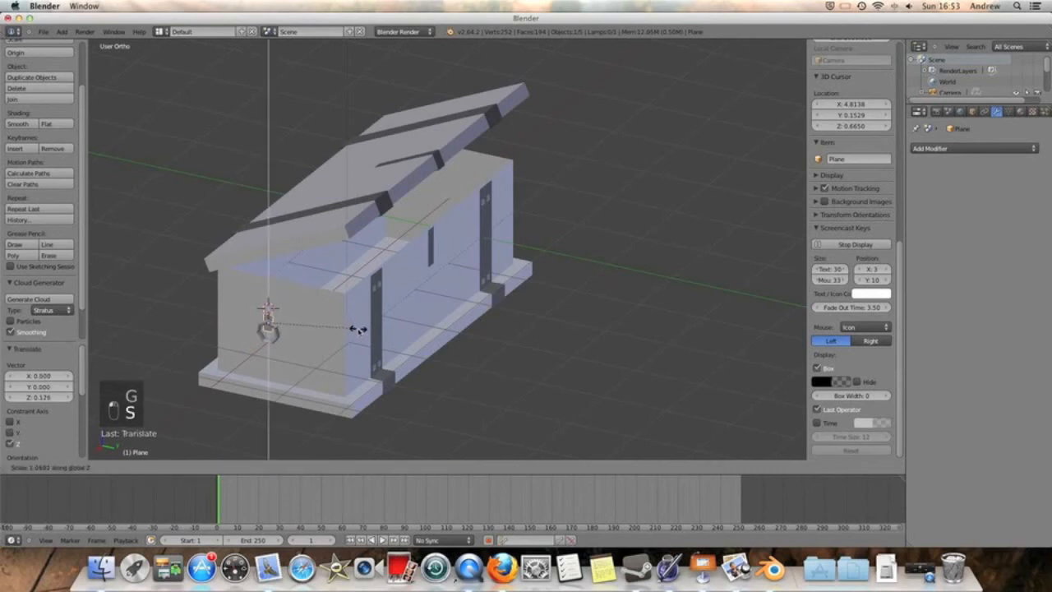
click(379, 339)
Step: Extrude the plate's face about 0.039 along the X axis toward the chest to give the plate thickness
middle_drag(353, 330, 450, 275)
scroll(395, 332, up, 4)
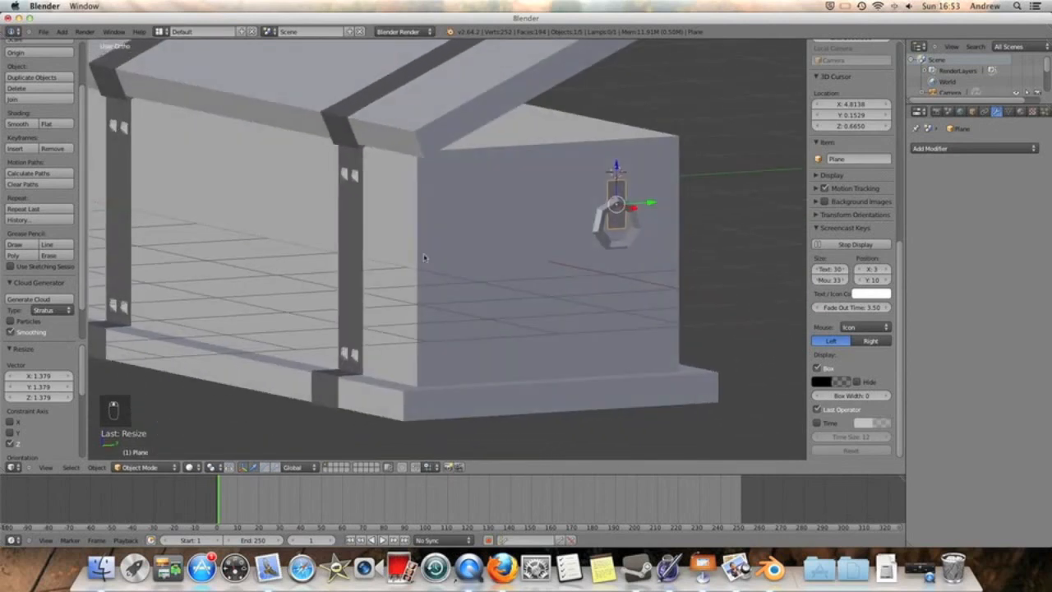
click(162, 467)
click(162, 467)
click(162, 467)
click(134, 443)
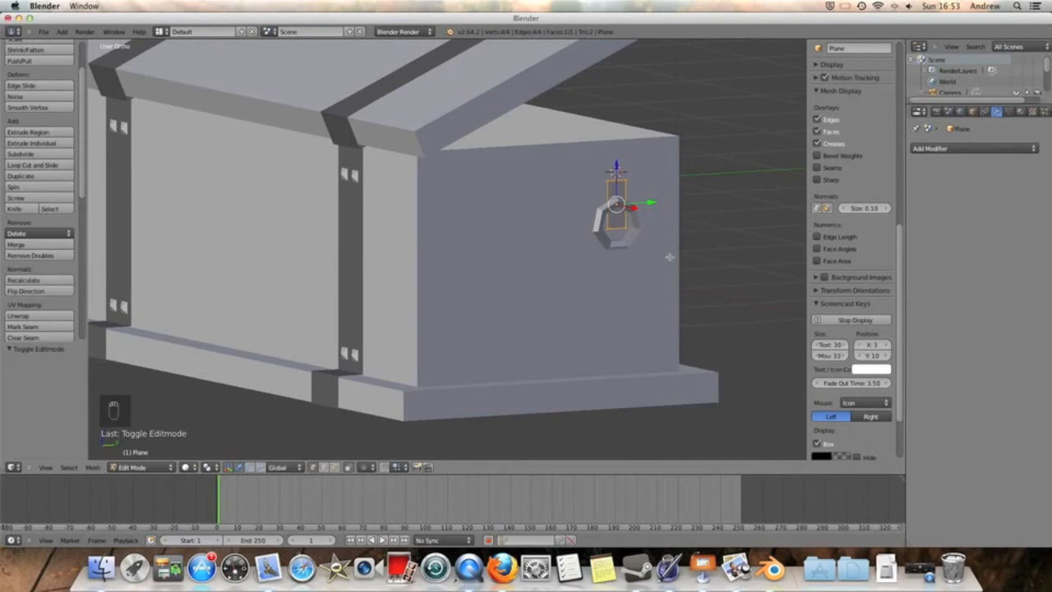
key(e)
key(y)
key(x)
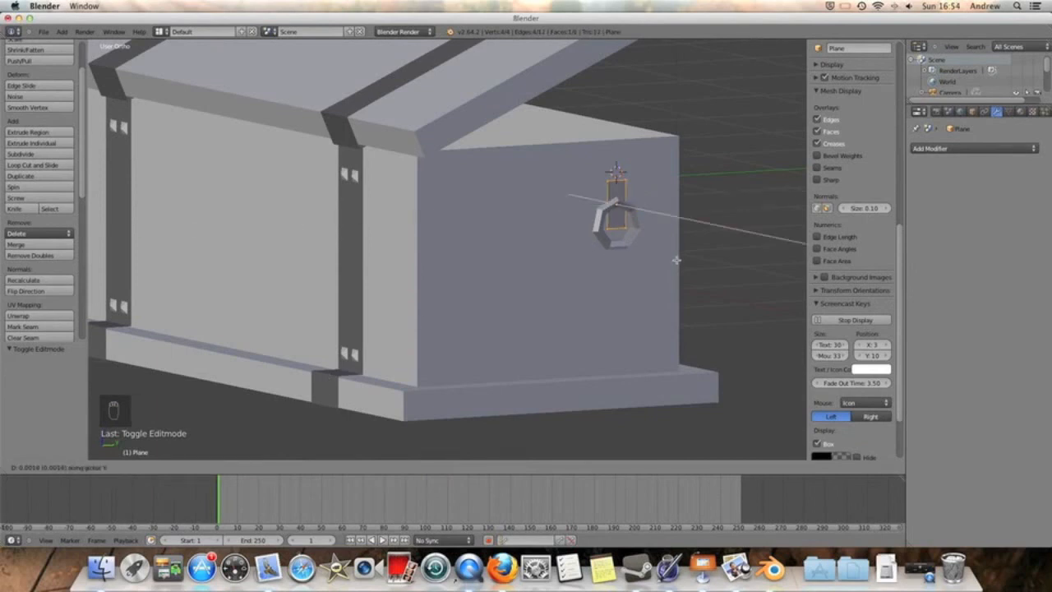
click(673, 259)
Step: Delete the extruded rear face of the plate, on the side facing the chest
middle_drag(673, 259, 569, 224)
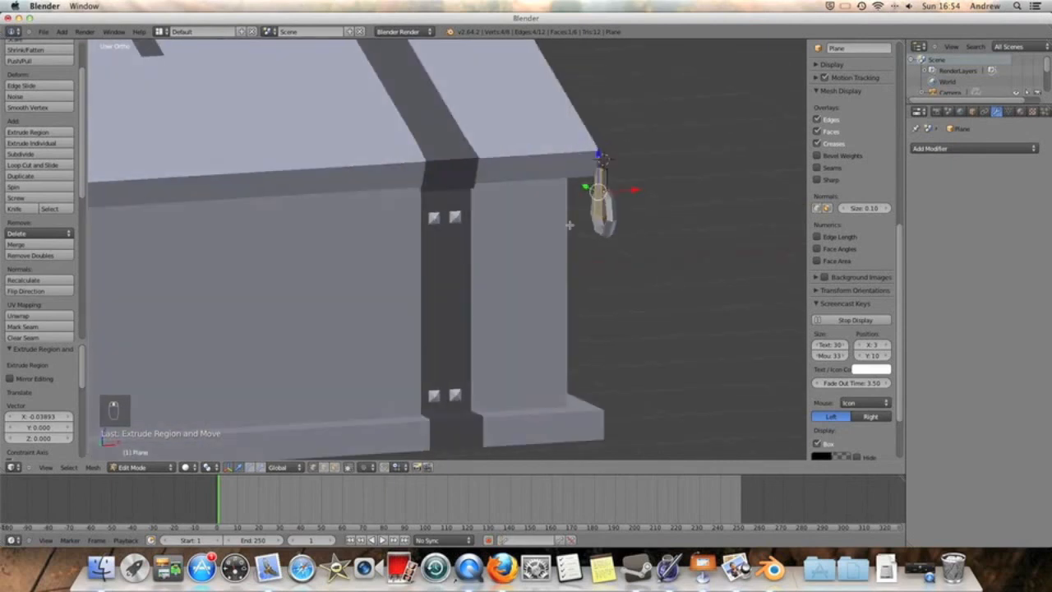
key(x)
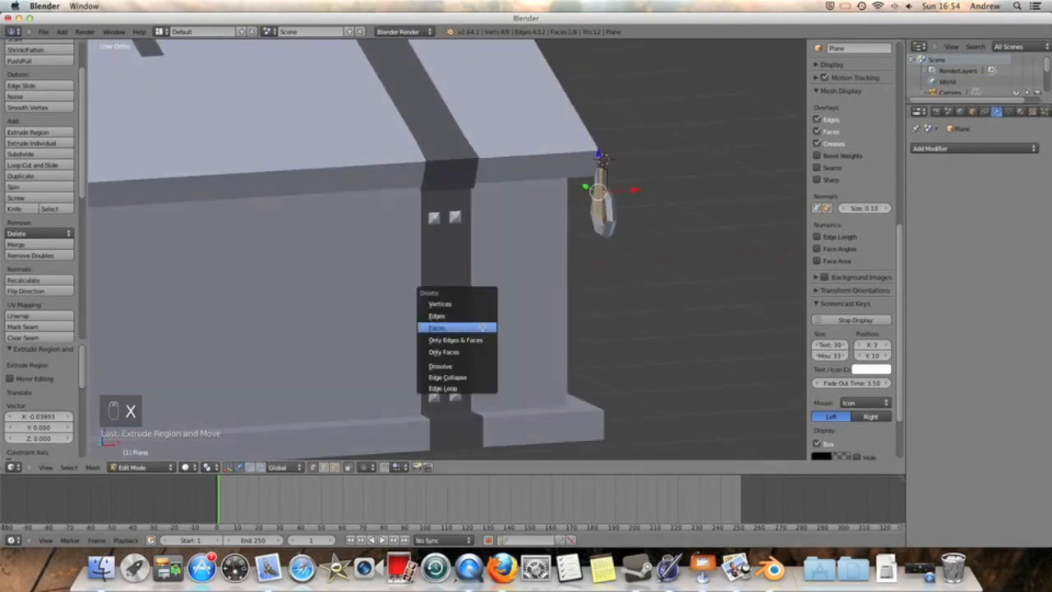
click(480, 329)
Step: Return to Object Mode and shift the plate about 0.044 along the X axis so it sits behind the ring
middle_drag(500, 312, 518, 287)
click(165, 466)
click(135, 456)
key(g)
key(x)
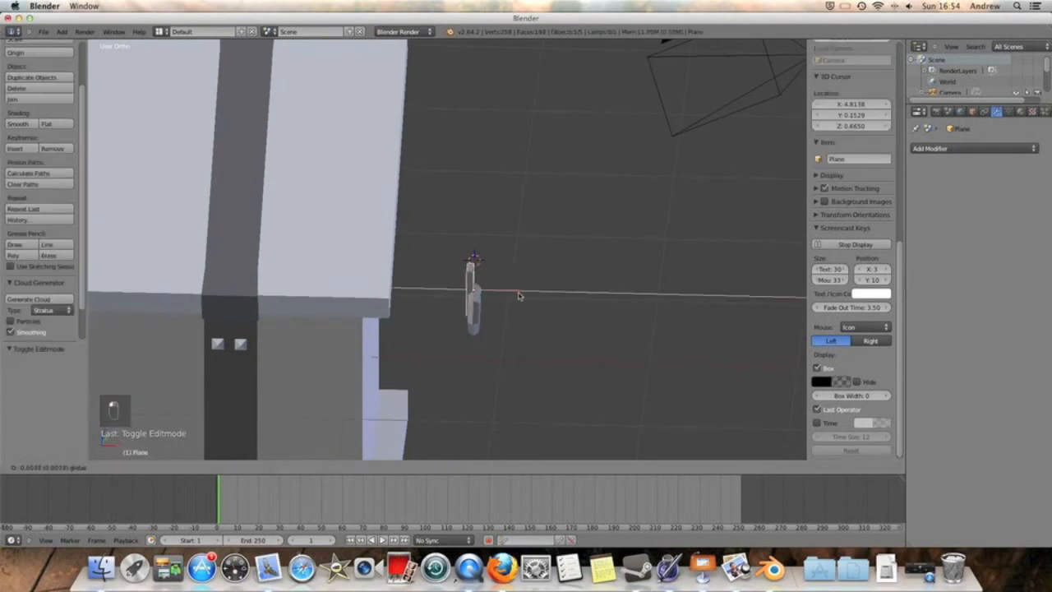
drag(516, 295, 514, 295)
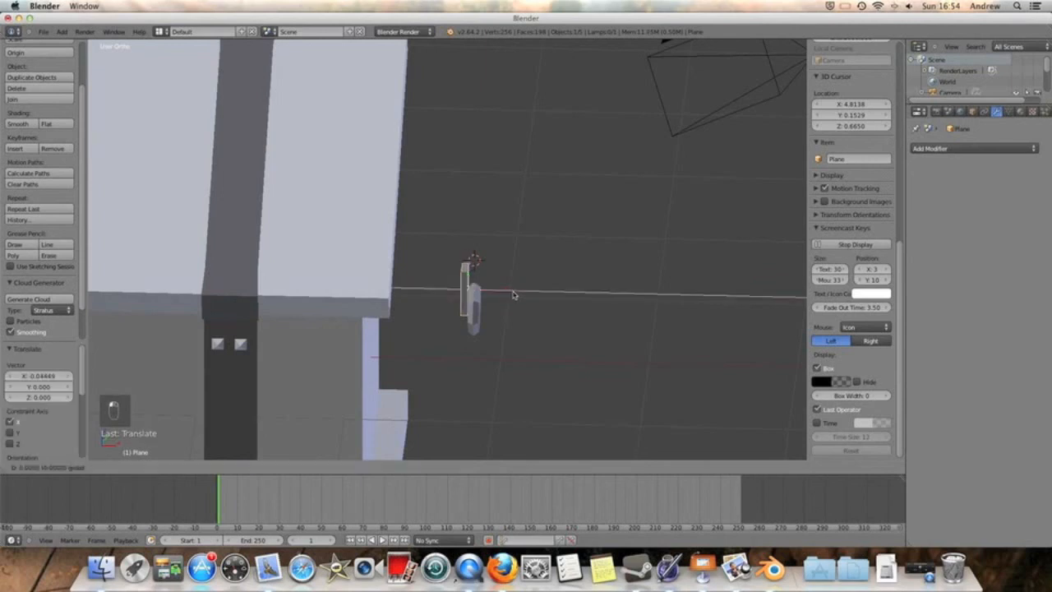
Step: Join the plate and ring into one object and move the handle along the X axis against the chest's end
right_click(477, 307)
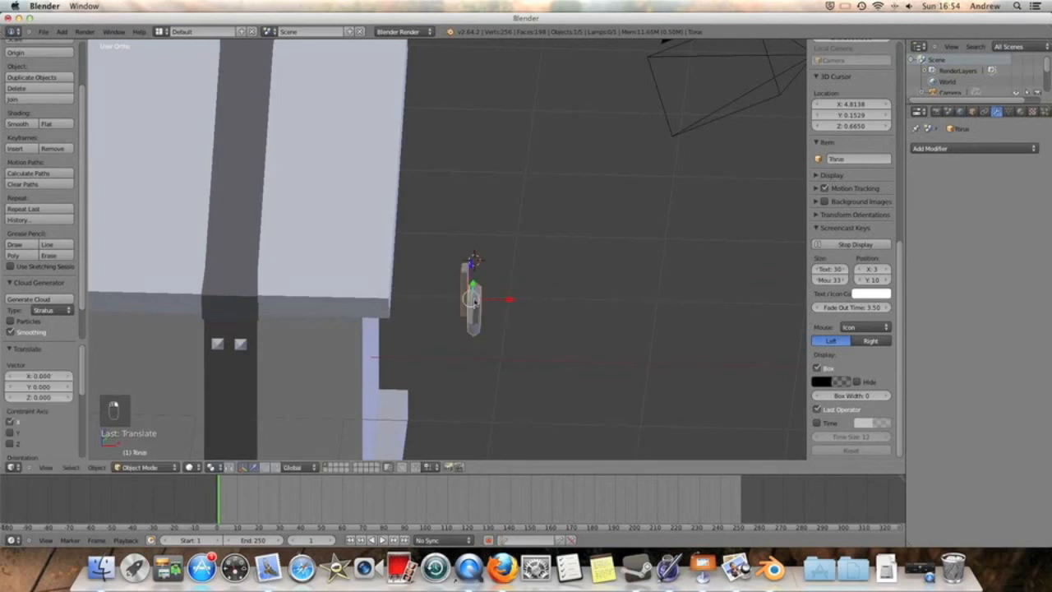
key(ctrl+j)
drag(516, 311, 427, 312)
middle_drag(565, 335, 572, 310)
drag(433, 208, 428, 207)
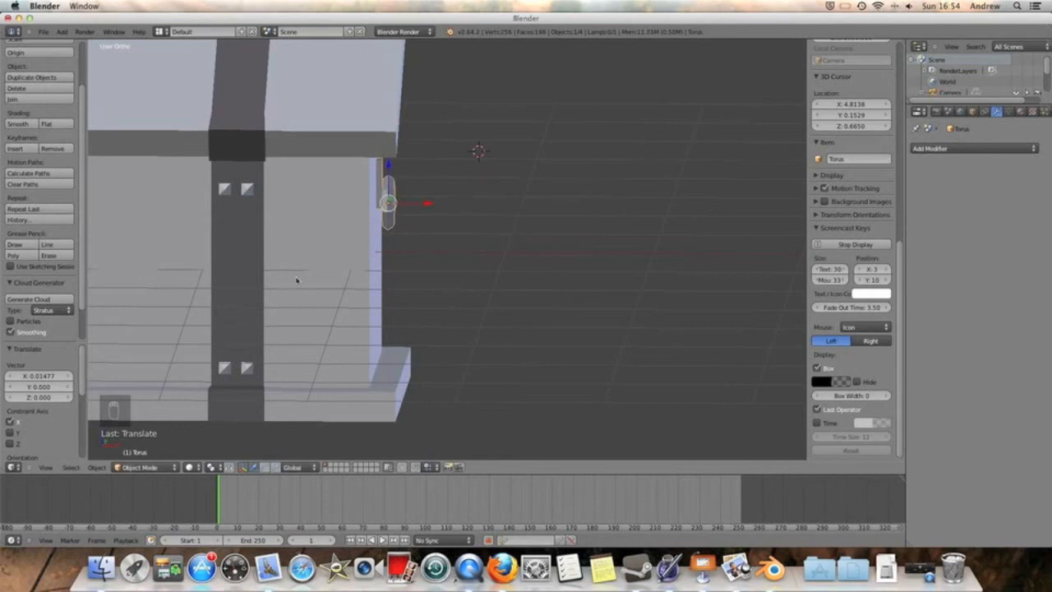
Step: Select only the ring's linked geometry in Edit Mode, tilt it around the Y axis and move it about 0.031 along X
click(145, 467)
click(138, 445)
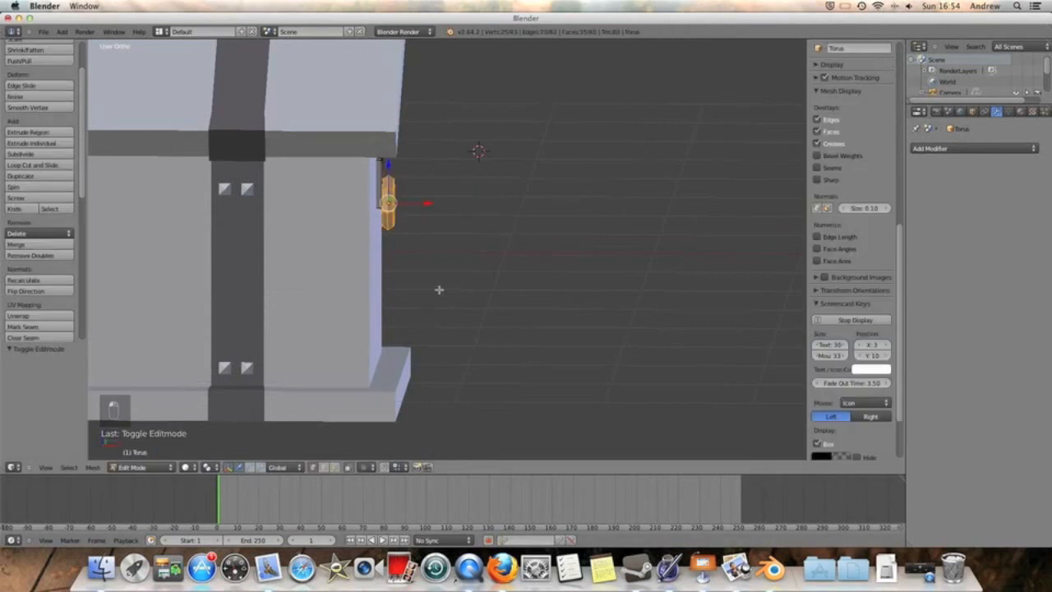
mouse_move(439, 289)
middle_down()
mouse_move(449, 260)
mouse_move(383, 272)
mouse_move(436, 277)
middle_up()
middle_drag(306, 219, 278, 238)
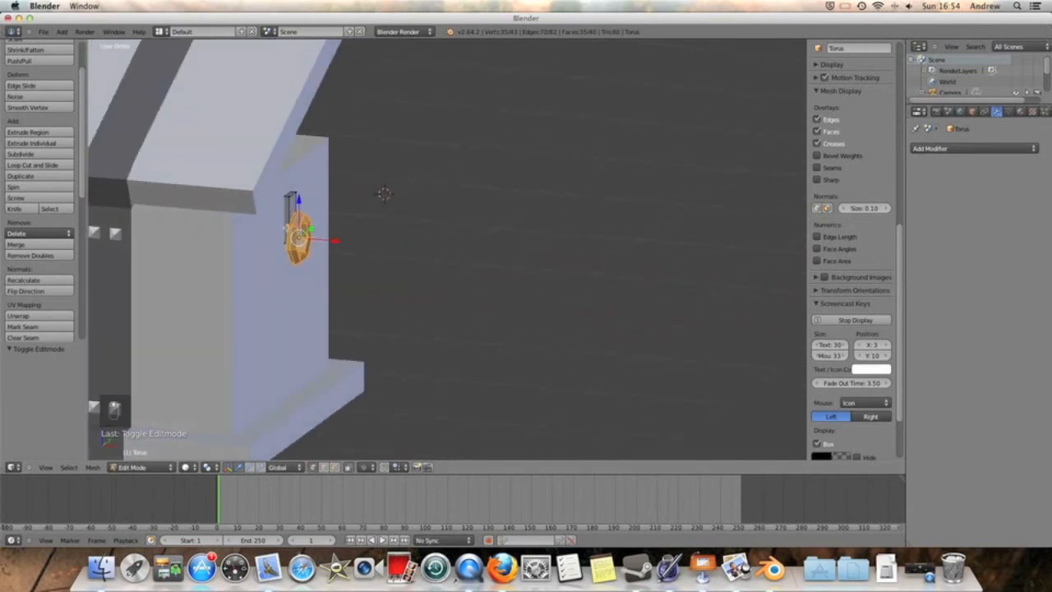
right_click(289, 227)
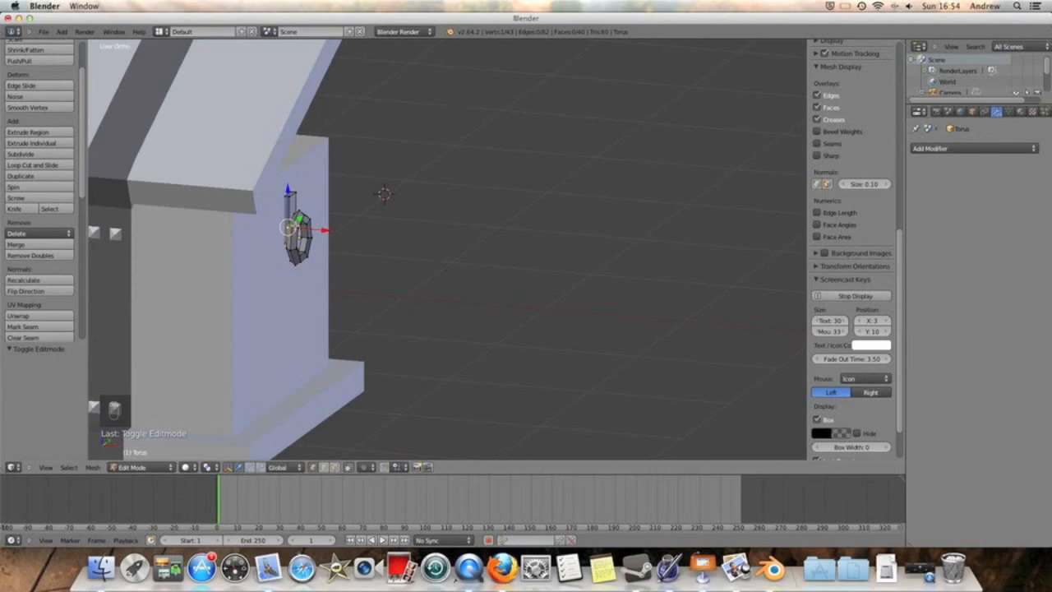
key(ctrl+l)
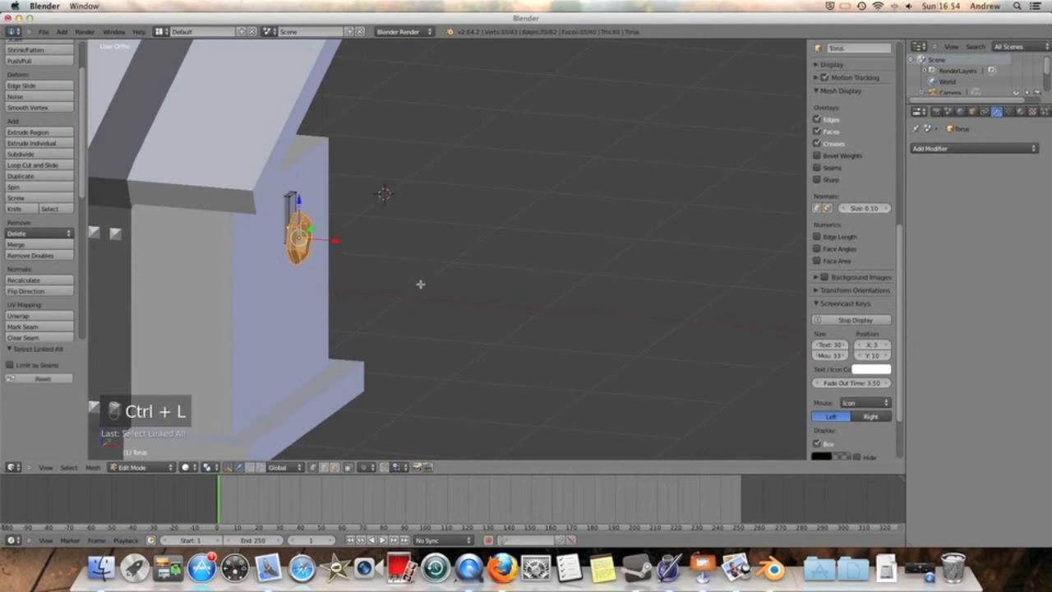
key(r)
key(y)
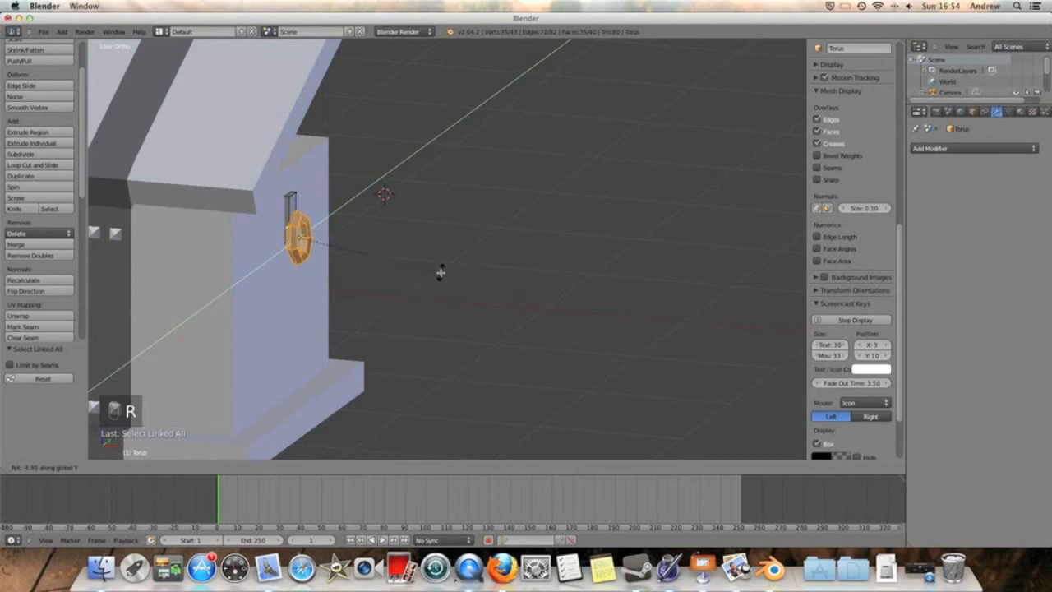
click(441, 245)
drag(332, 242, 335, 239)
middle_drag(423, 247, 518, 239)
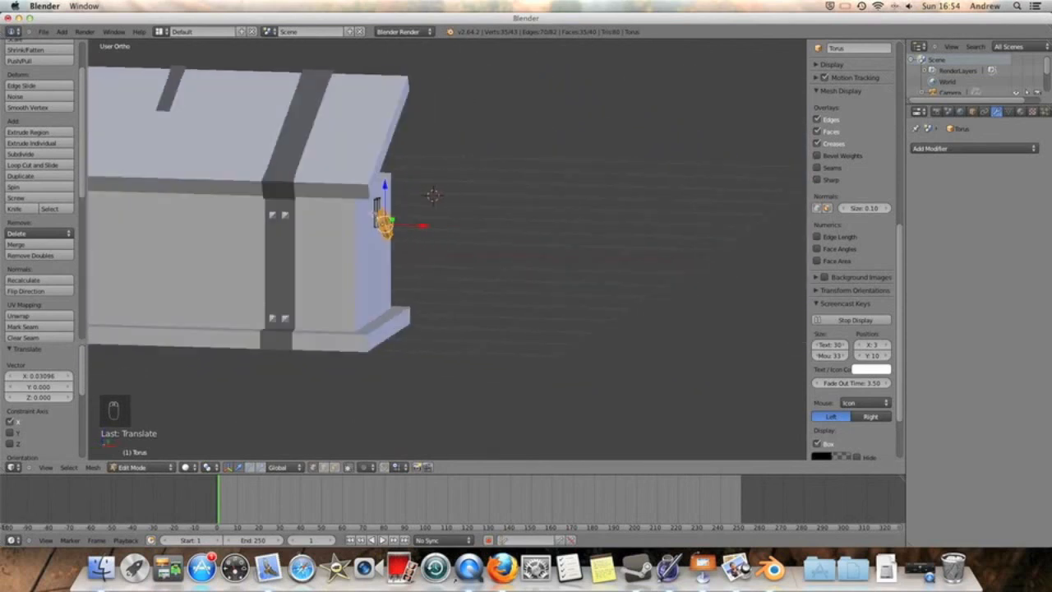
Step: Return to Object Mode and join the handle to the chest object
click(148, 469)
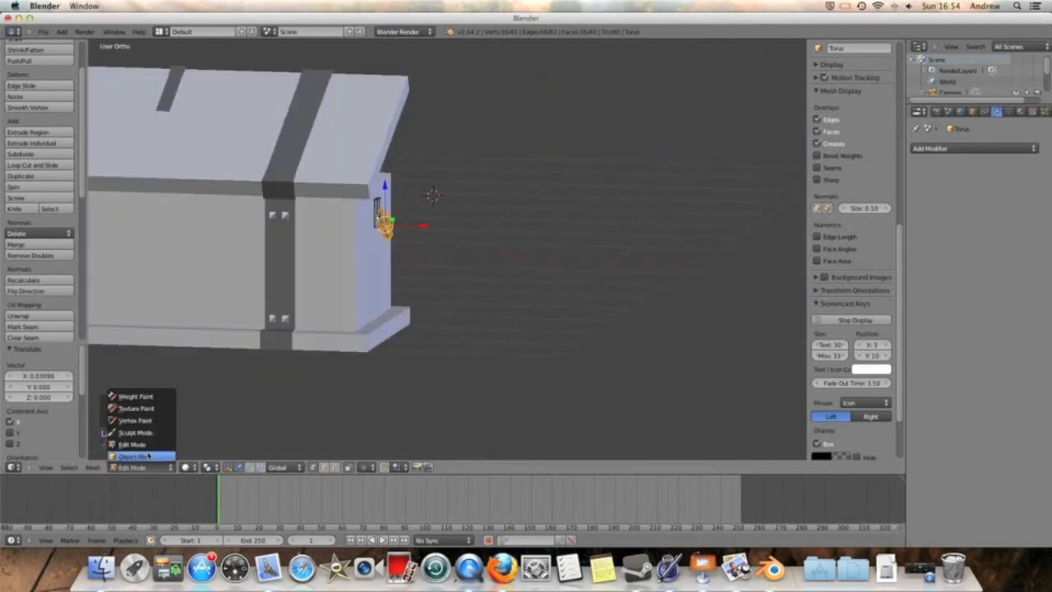
click(148, 457)
right_click(363, 233)
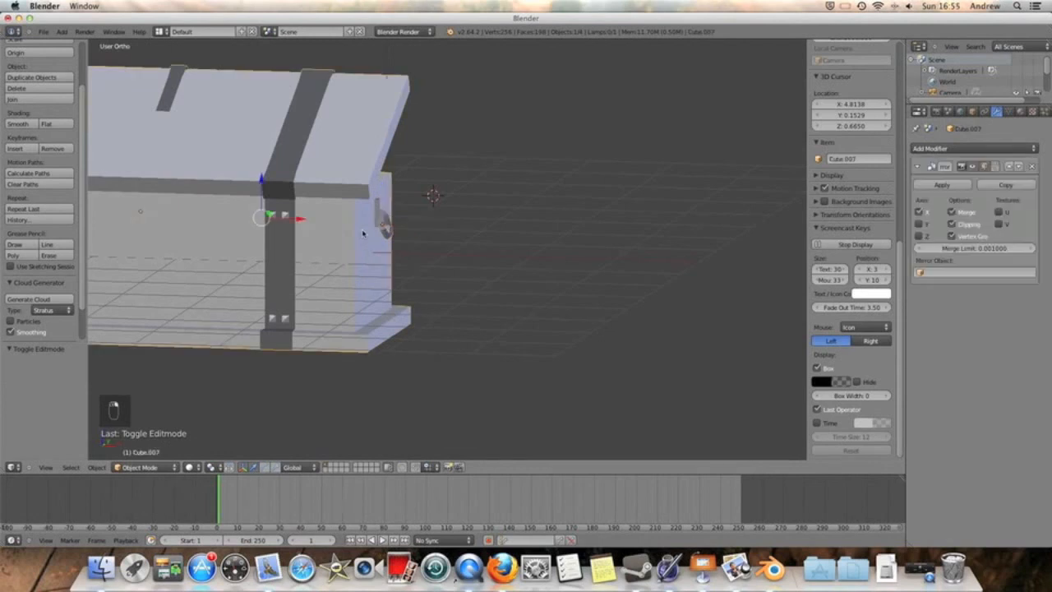
key(ctrl+j)
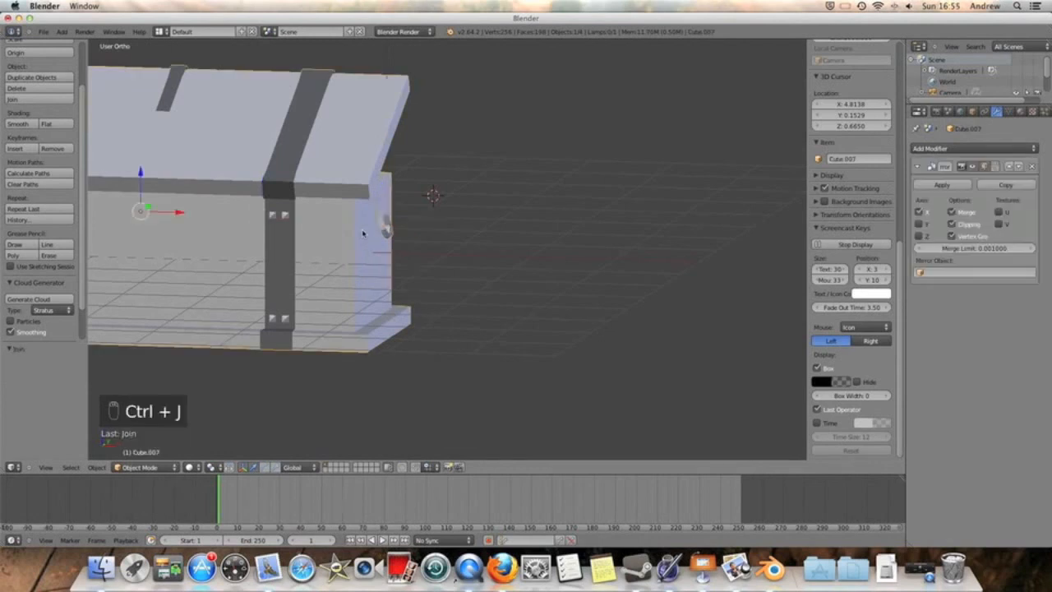
Step: Select the handle's linked ring and plate geometry in Edit Mode and assign Material.002 to it
middle_drag(323, 246, 374, 247)
middle_drag(299, 268, 137, 275)
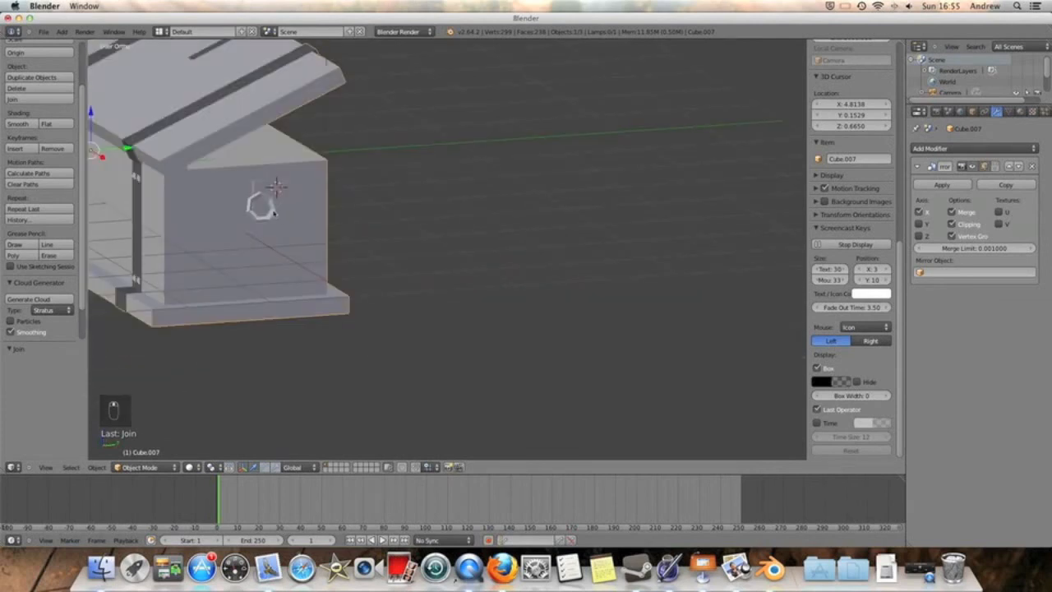
click(144, 467)
click(143, 451)
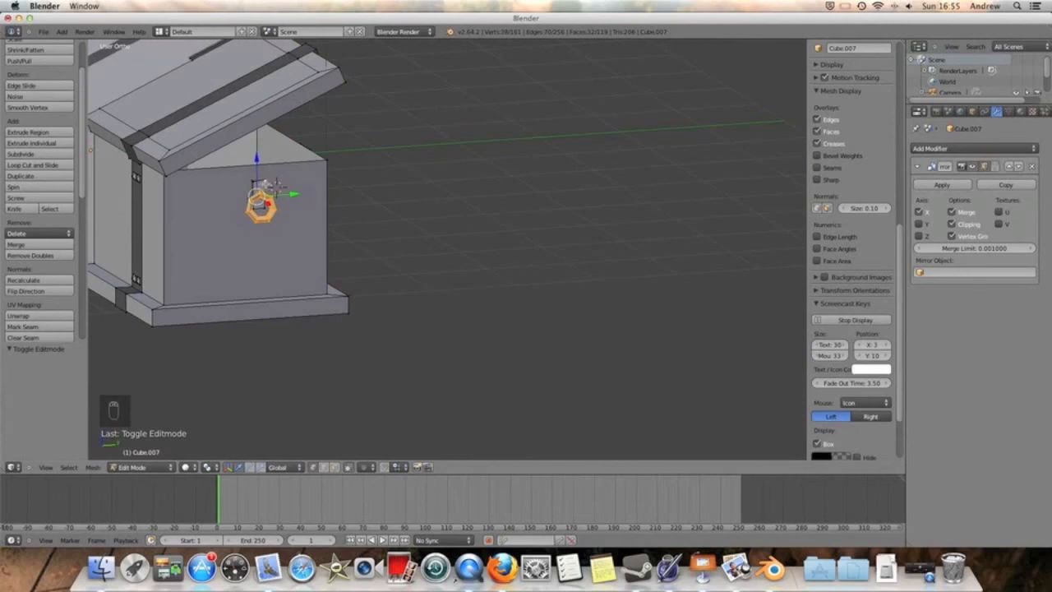
key(ctrl+l)
right_click(255, 197)
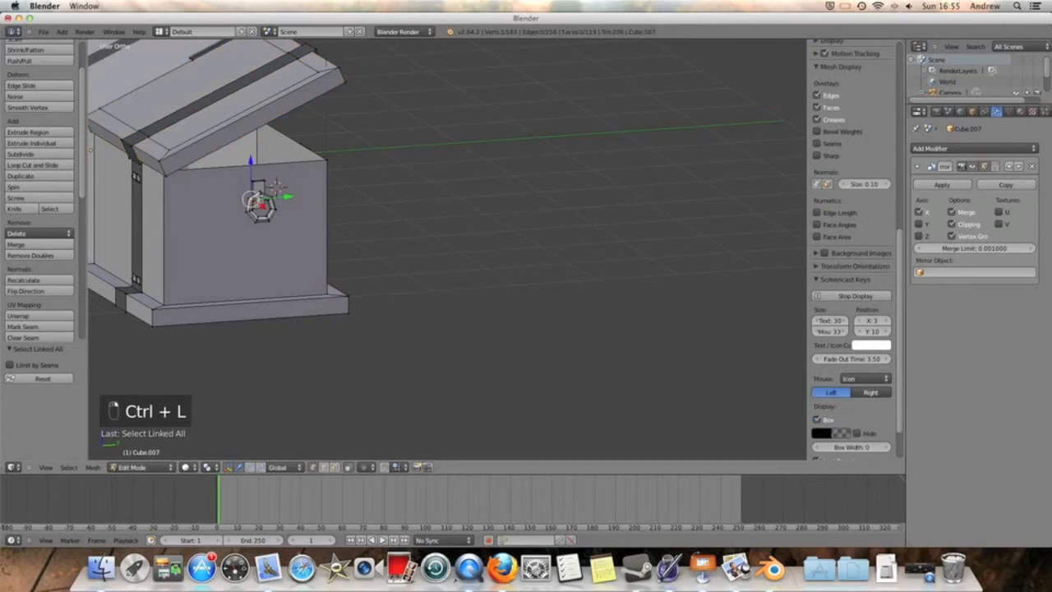
right_click(273, 187)
key(alt+l)
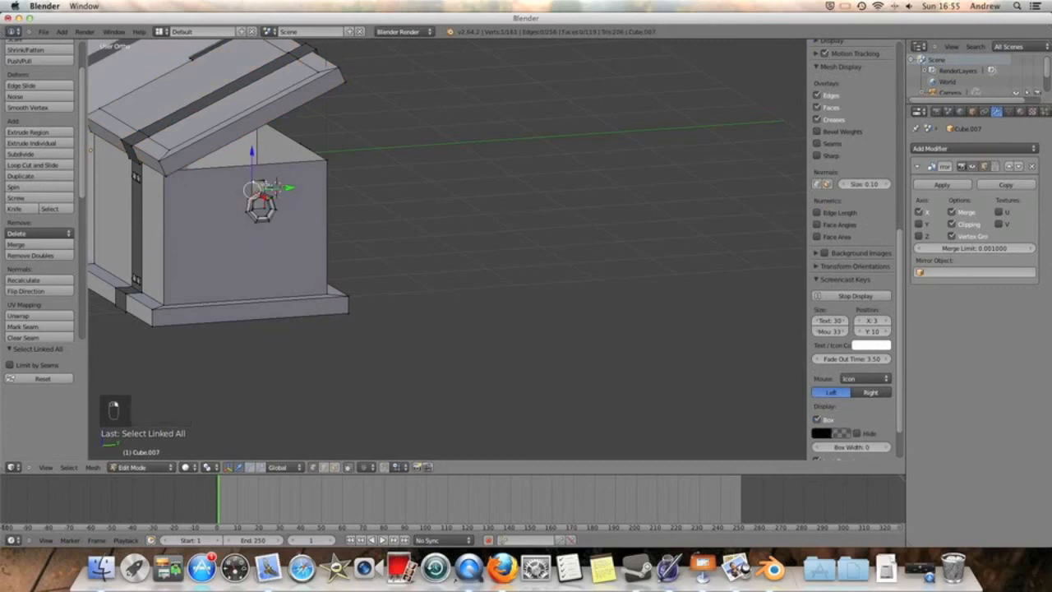
key(ctrl+l)
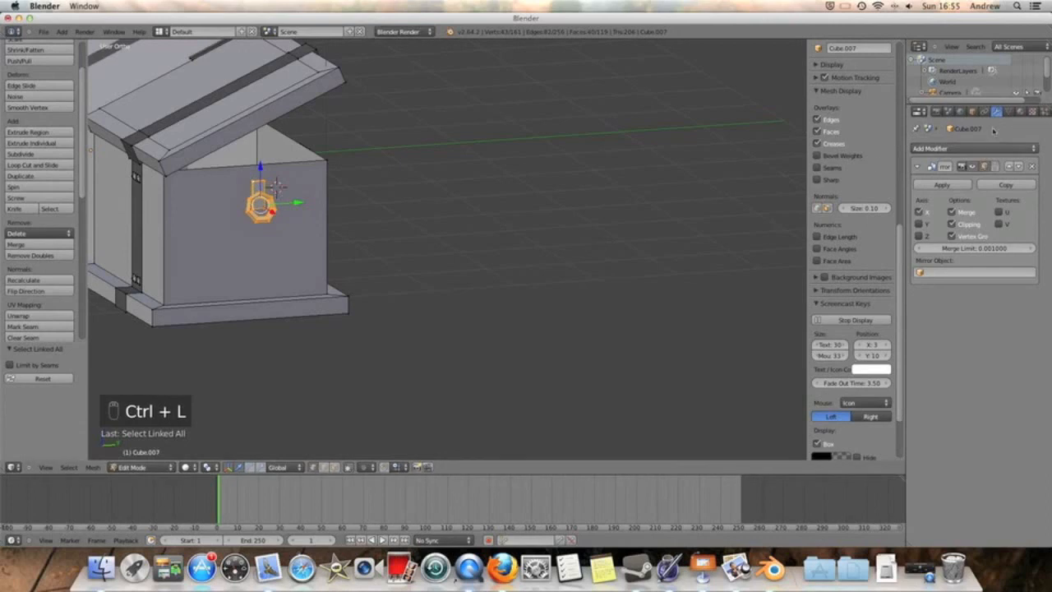
click(1022, 111)
click(938, 164)
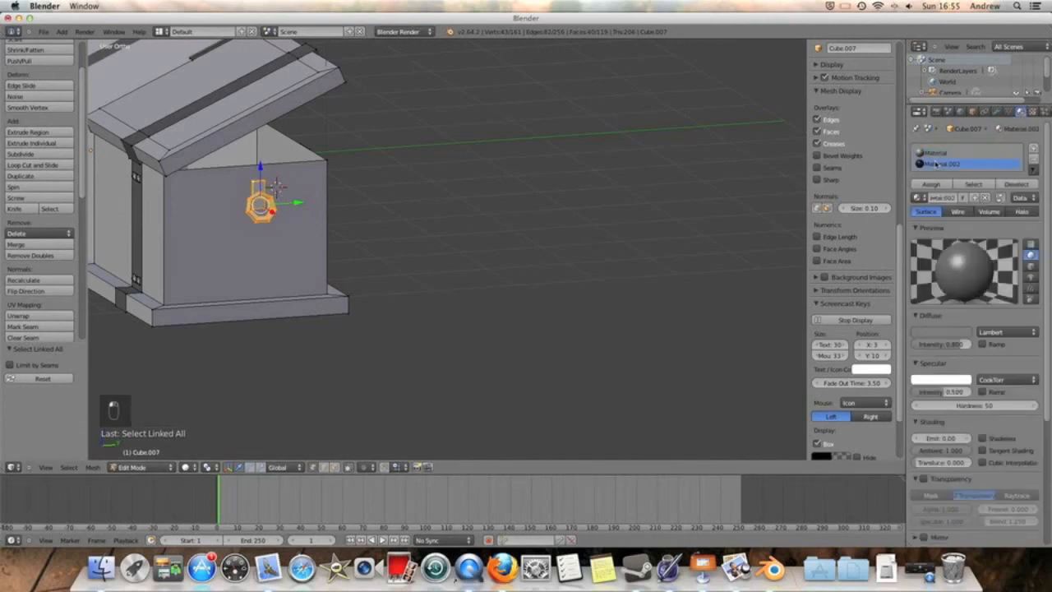
click(933, 186)
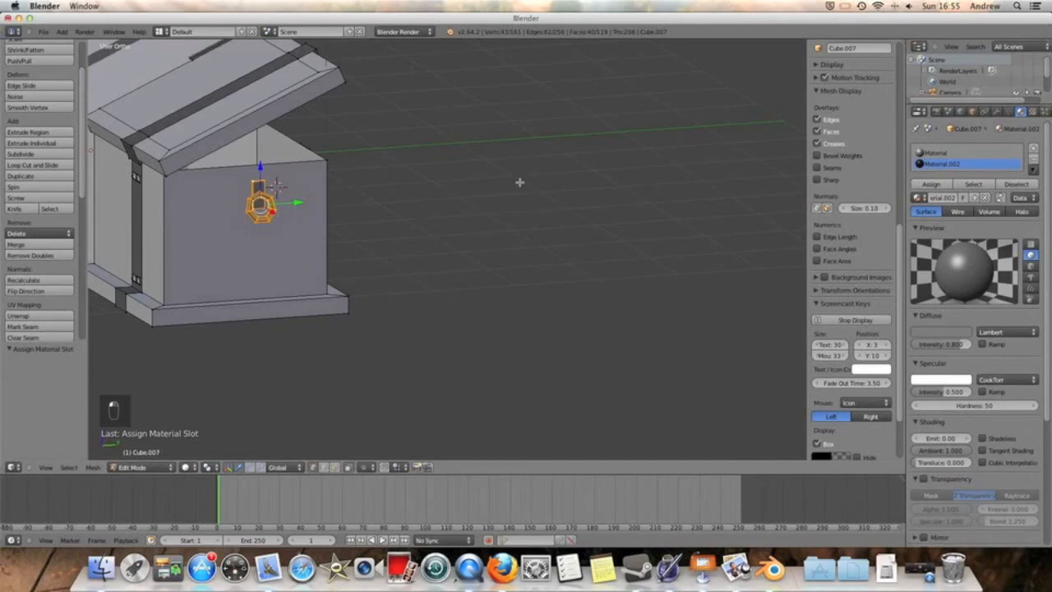
Step: Examine the chest with its dark handle from several sides and return to Object Mode
middle_drag(519, 183, 364, 236)
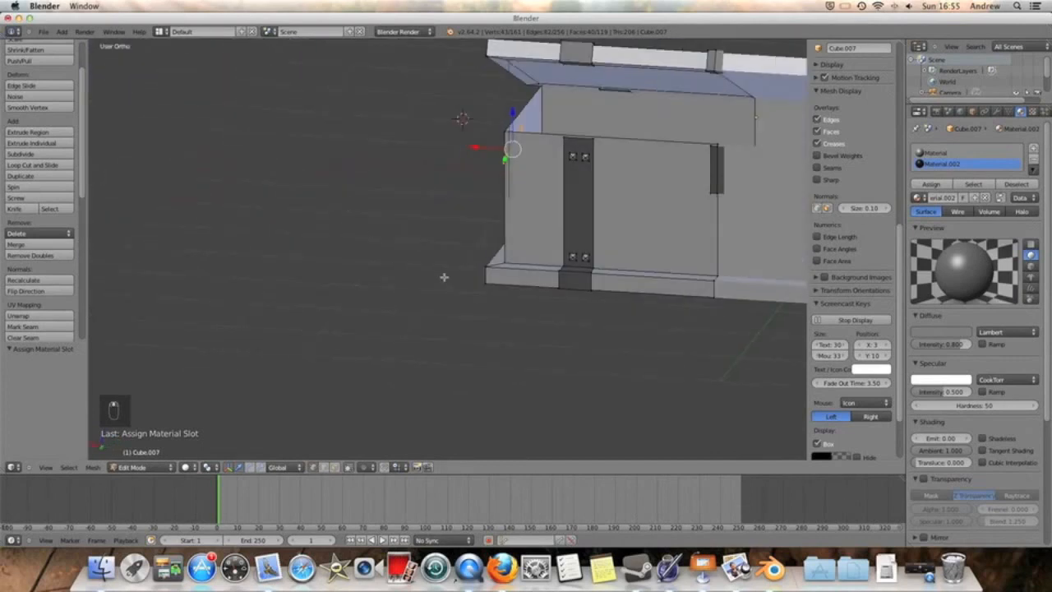
scroll(457, 278, down, 2)
middle_drag(485, 278, 510, 194)
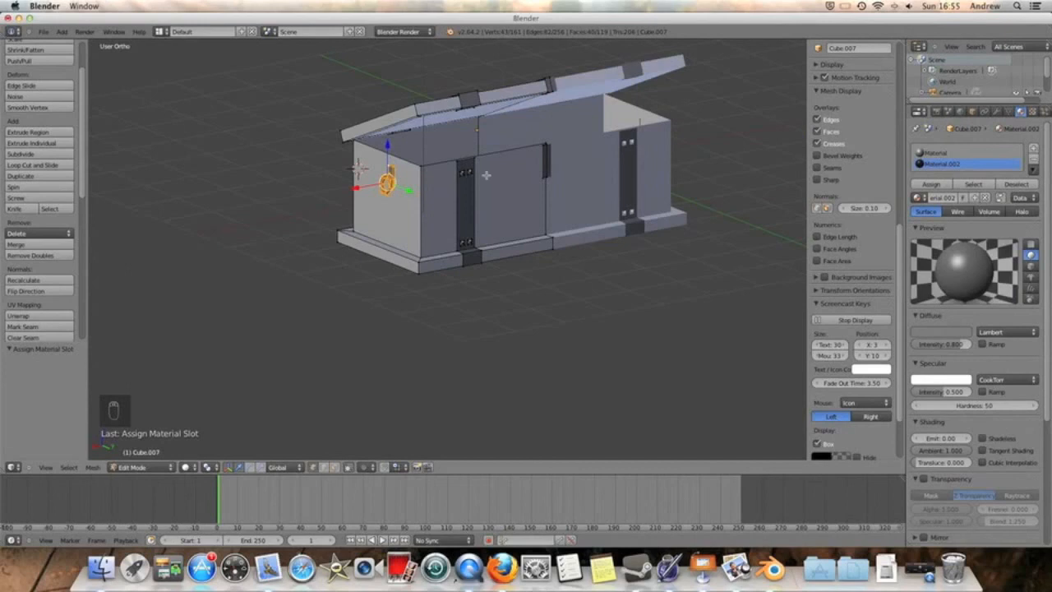
mouse_move(544, 172)
middle_down()
mouse_move(729, 189)
mouse_move(461, 173)
mouse_move(581, 163)
mouse_move(448, 162)
mouse_move(534, 161)
middle_up()
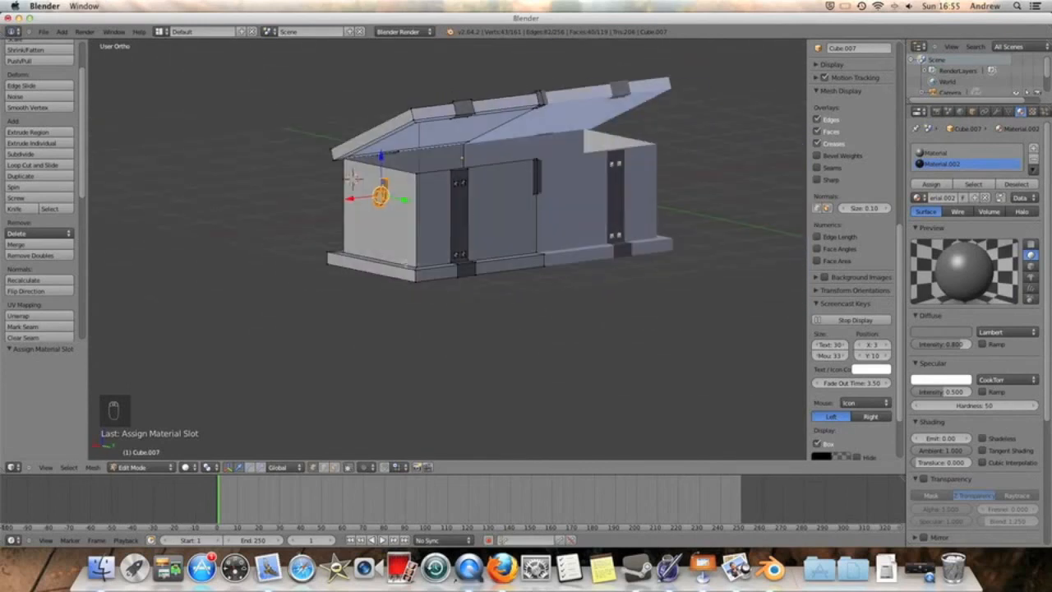
click(151, 468)
click(150, 457)
middle_drag(348, 328, 323, 321)
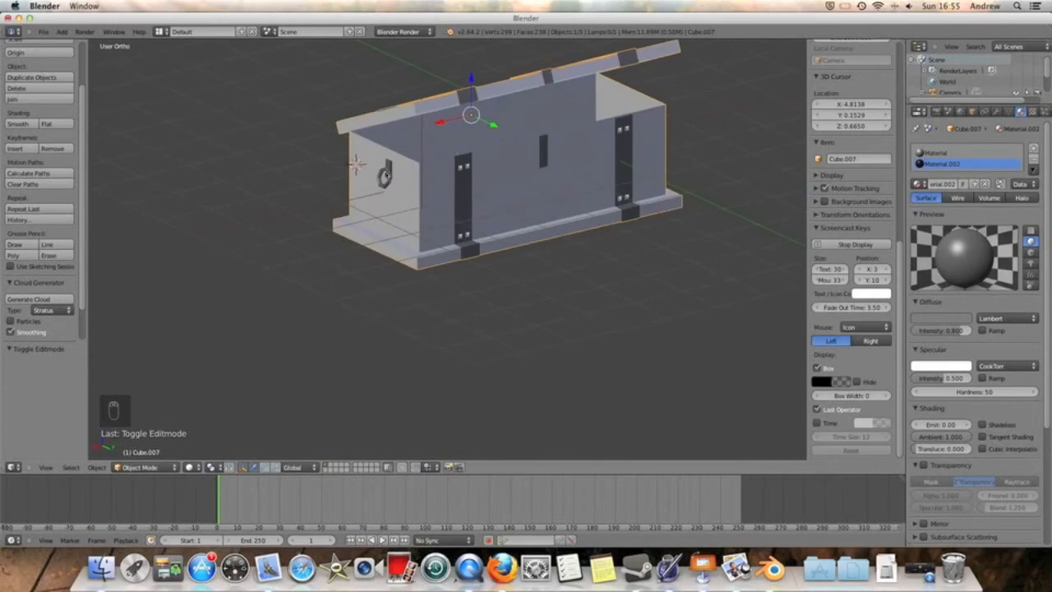
Step: Try smooth shading on the whole chest, inspect it from several sides, and restore flat shading
scroll(387, 175, up, 8)
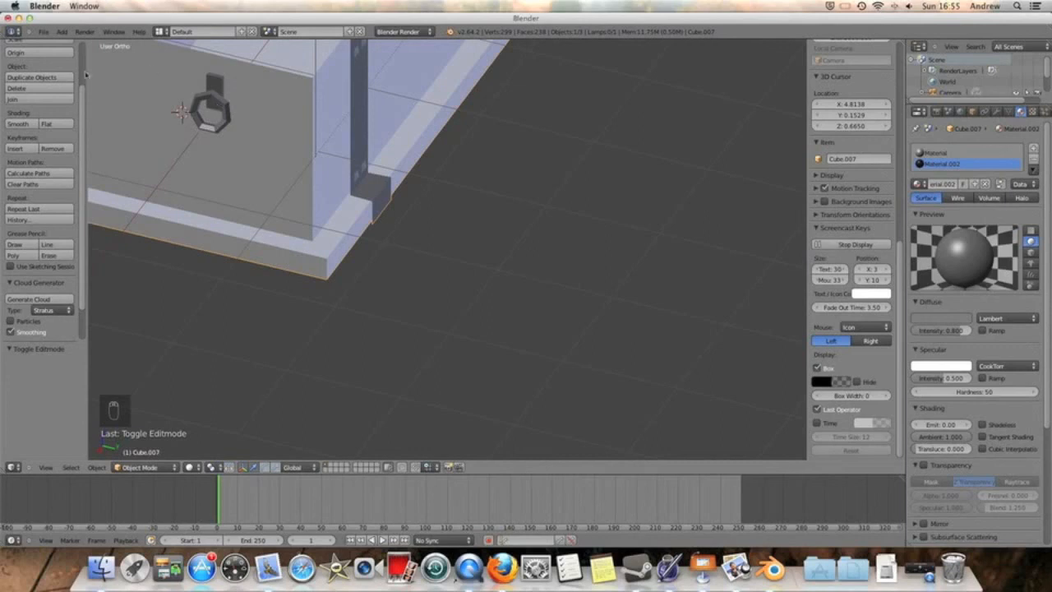
click(18, 123)
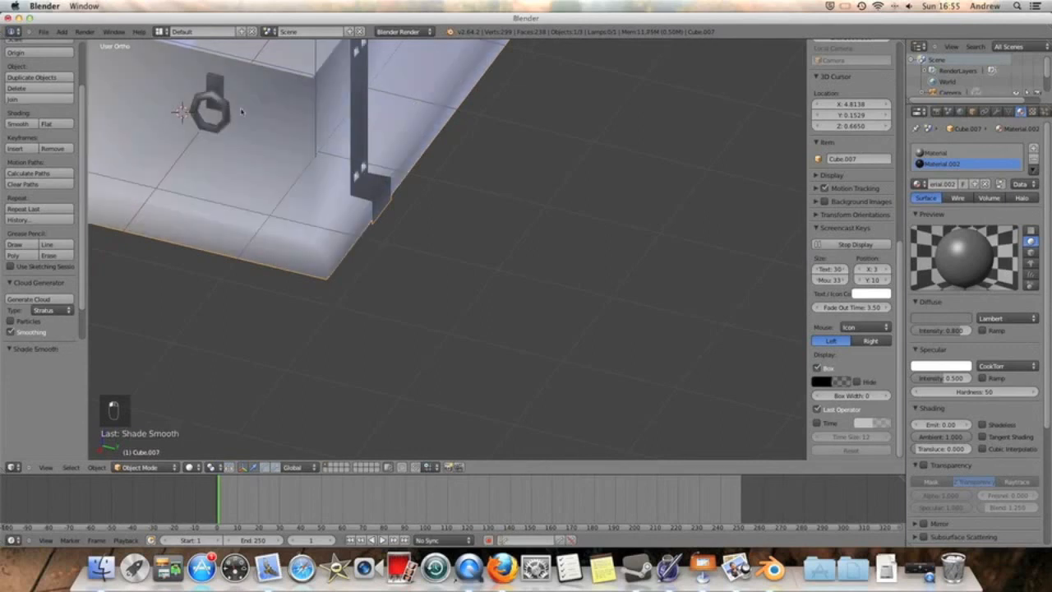
middle_drag(402, 171, 387, 148)
scroll(386, 148, down, 2)
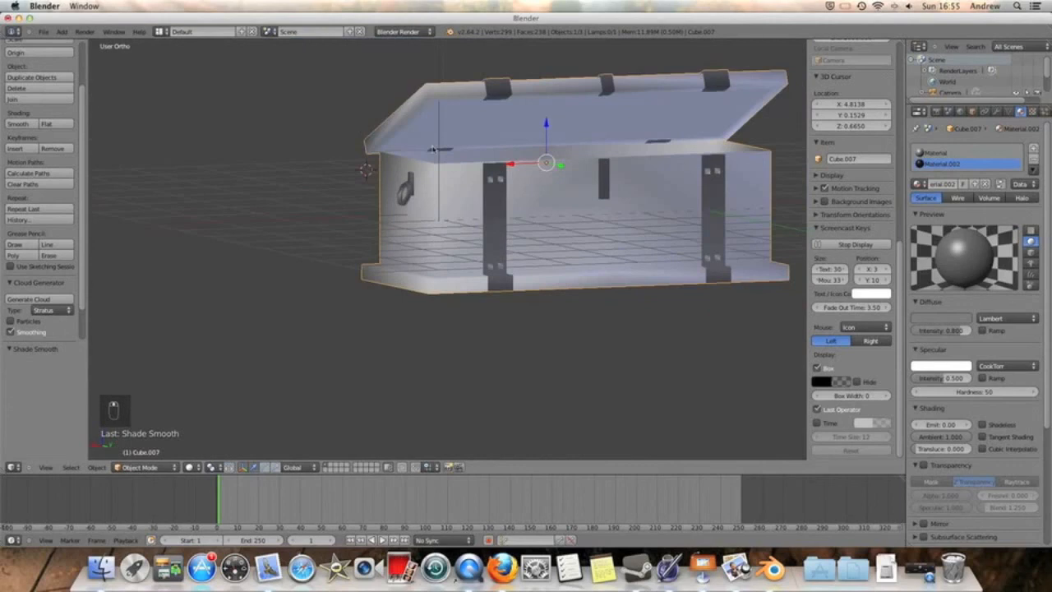
scroll(555, 170, up, 2)
ctrl+scroll(567, 170, up, 4)
middle_drag(694, 198, 258, 186)
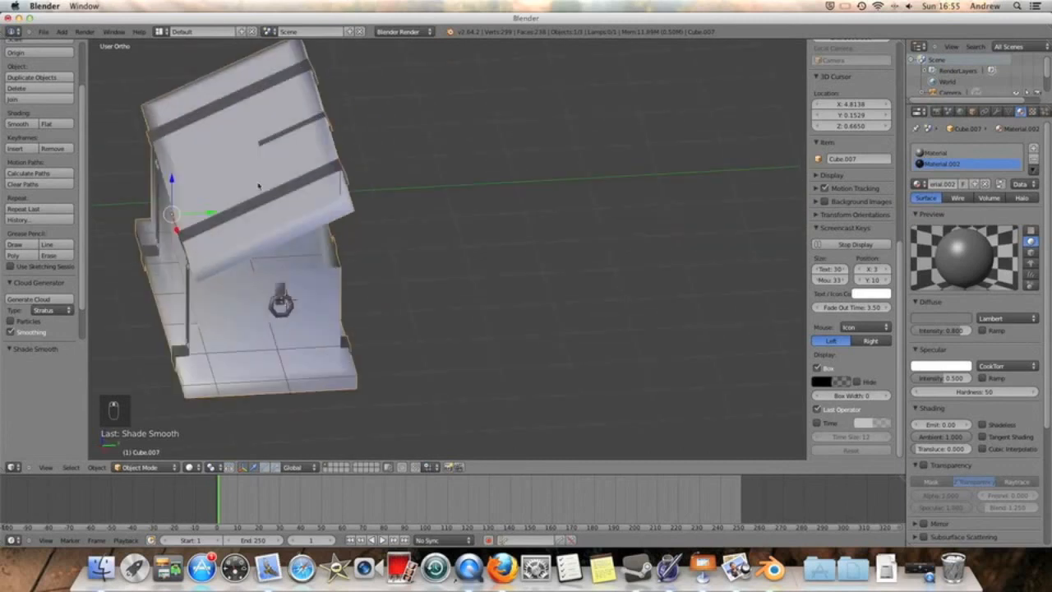
click(50, 124)
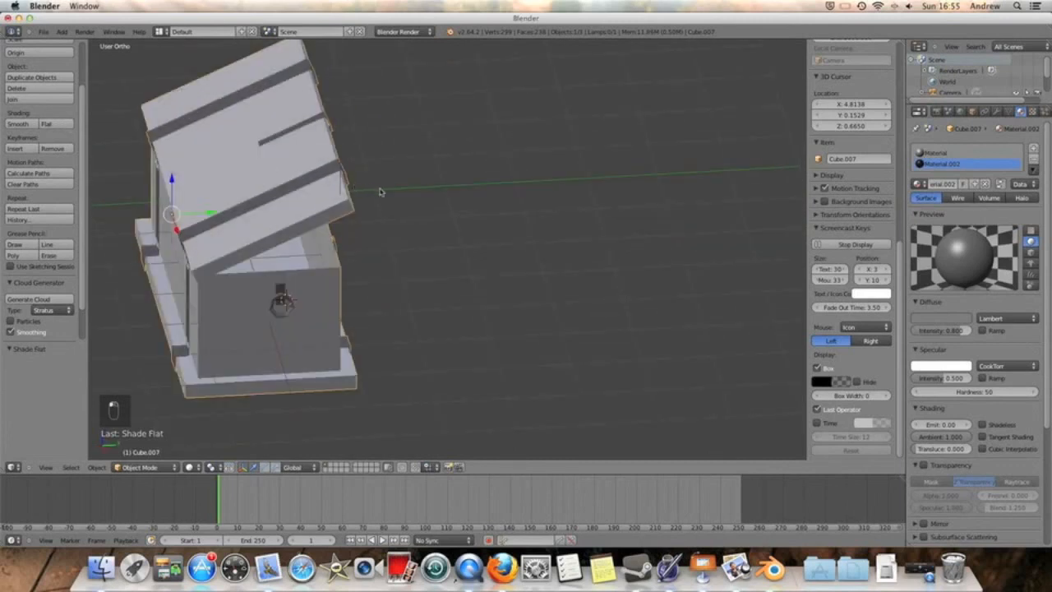
Step: Render the chest through the scene camera and return to the 3D view
click(82, 32)
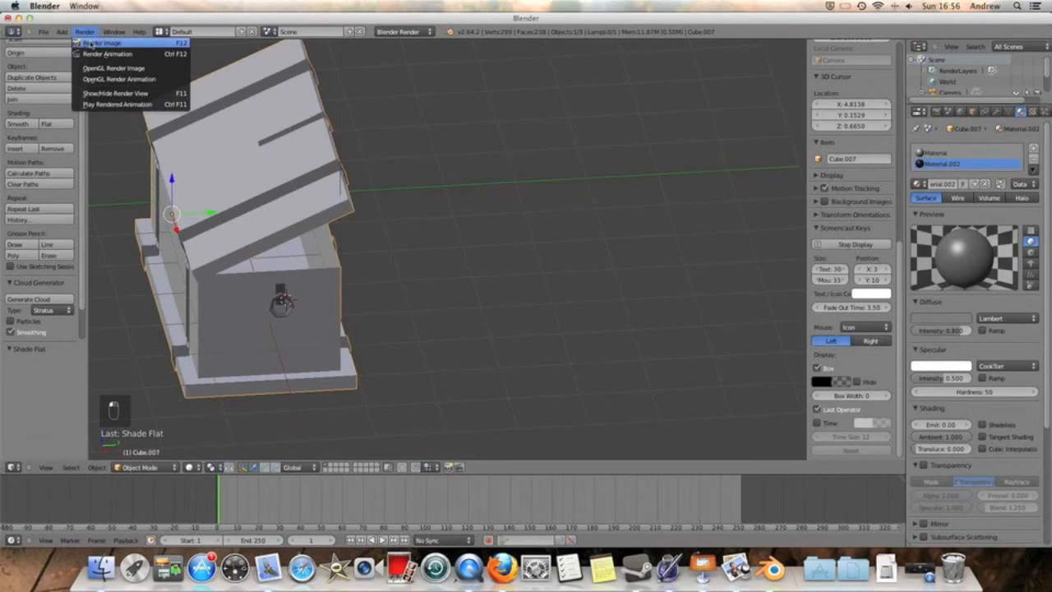
click(86, 40)
key(Escape)
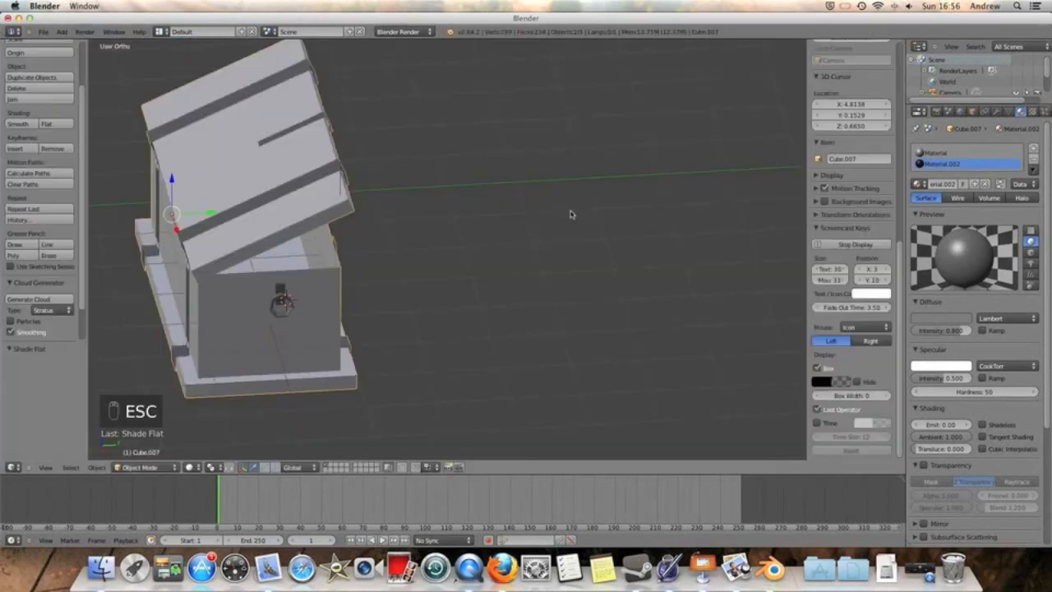
Step: Move the lamp and the camera along the Y axis to the chest's front side, shifting the camera about 13.7 units
scroll(498, 231, down, 6)
middle_drag(498, 232, 453, 232)
alt+scroll(453, 231, up, 1)
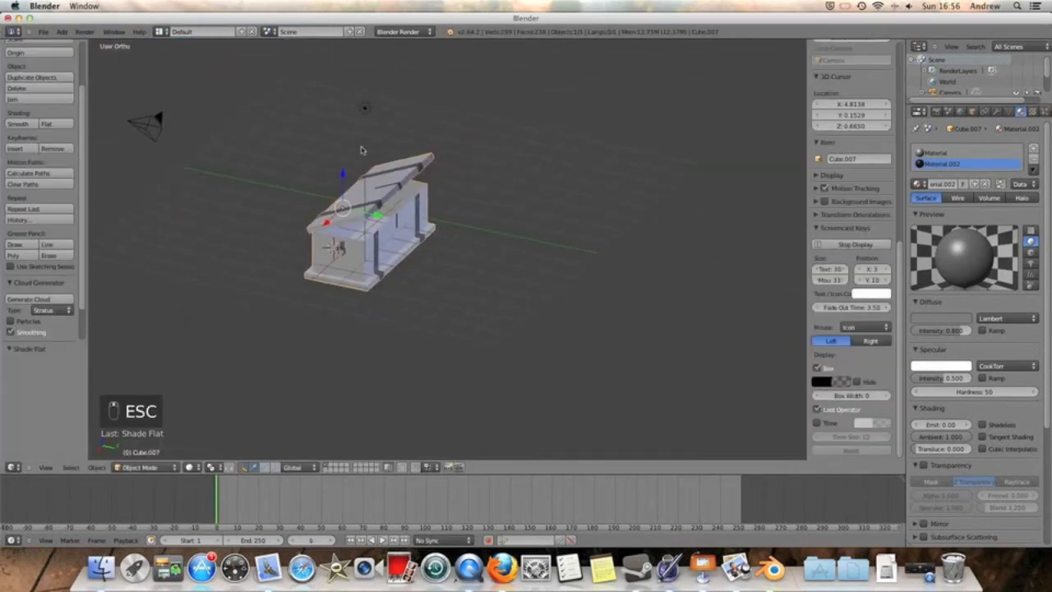
right_click(364, 113)
drag(377, 115, 503, 137)
right_click(143, 125)
drag(161, 131, 499, 216)
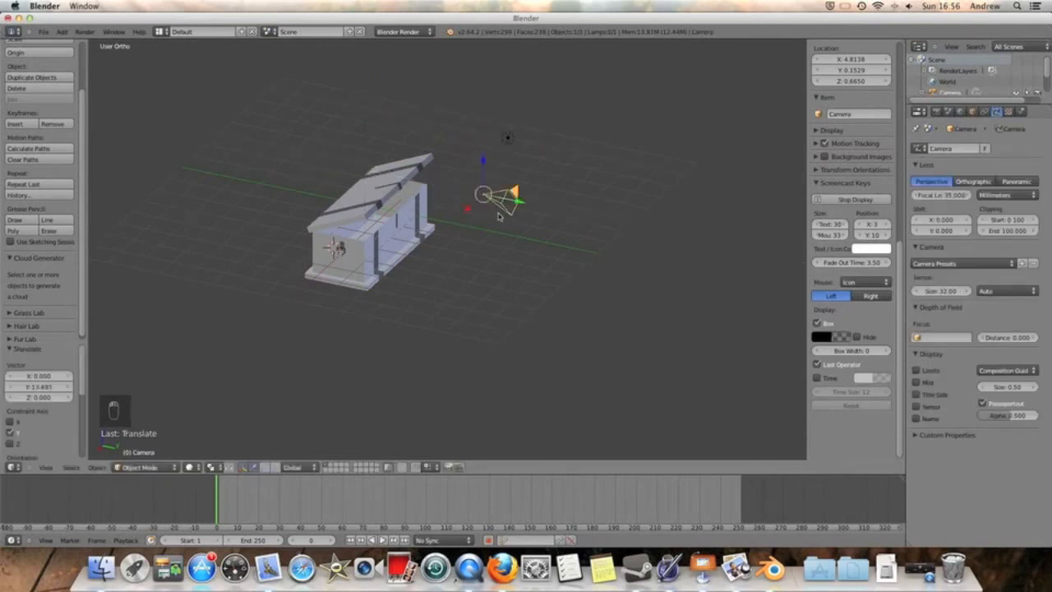
Step: Try rotating the camera -90° about the global Z axis and undo the rotation
text(rz-)
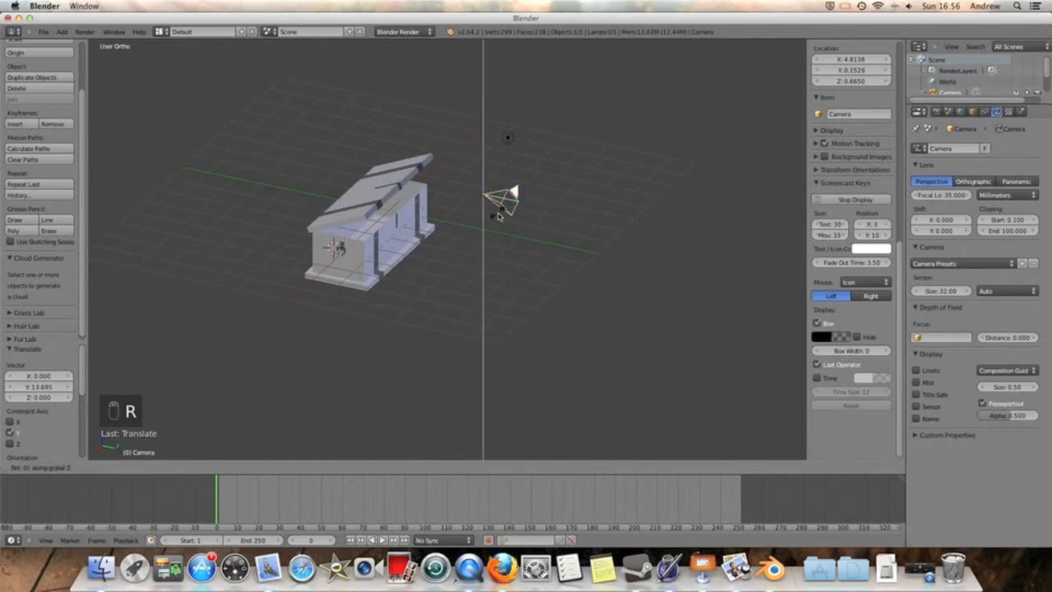
text(90)
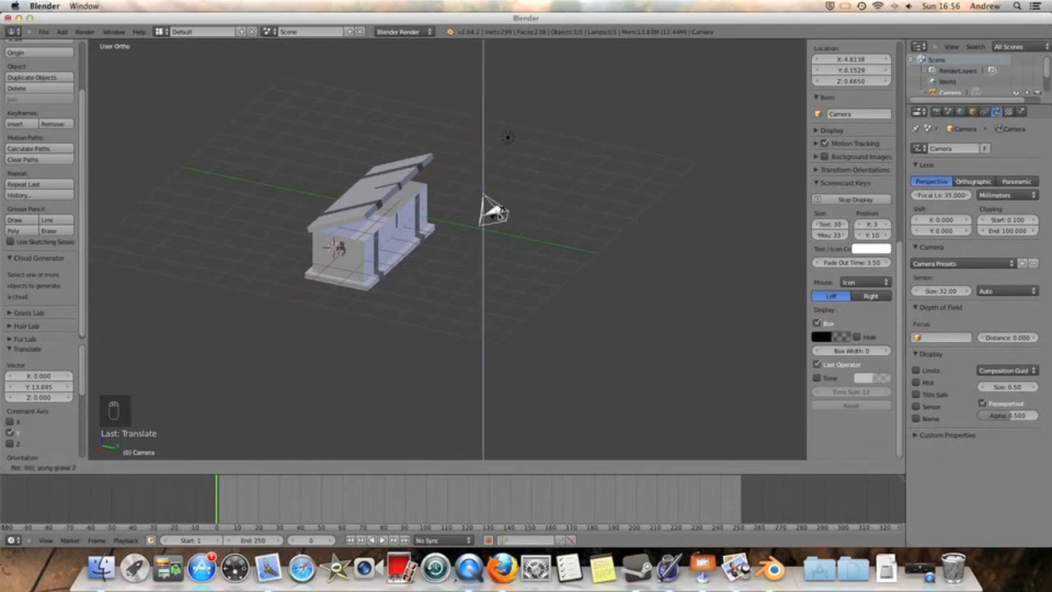
key(Return)
key(super+z)
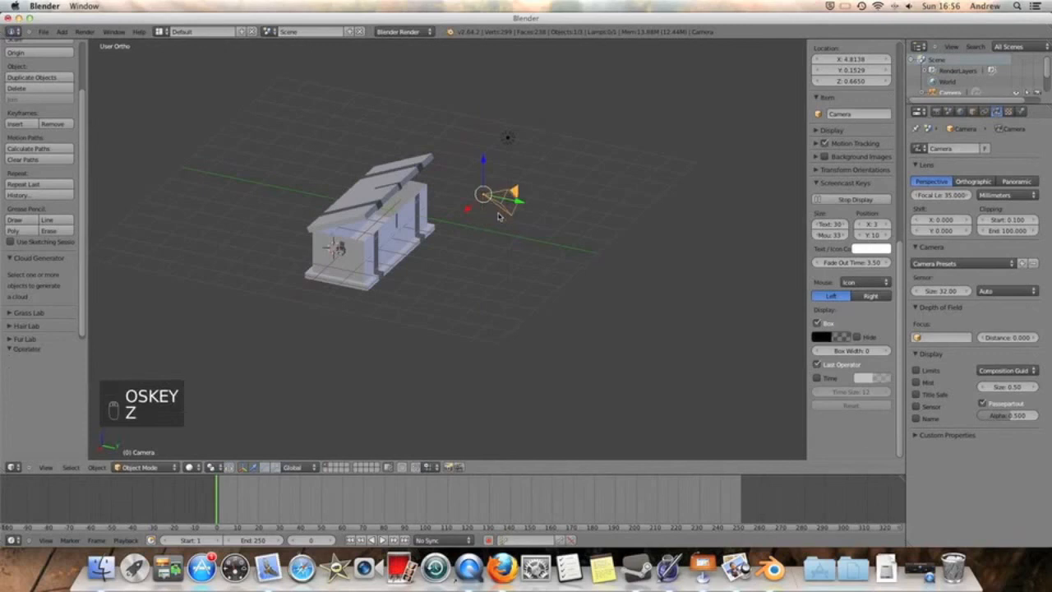
Step: Rotate the camera 90° about the global Z axis to face the chest's front and render the image
key(r)
click(499, 215)
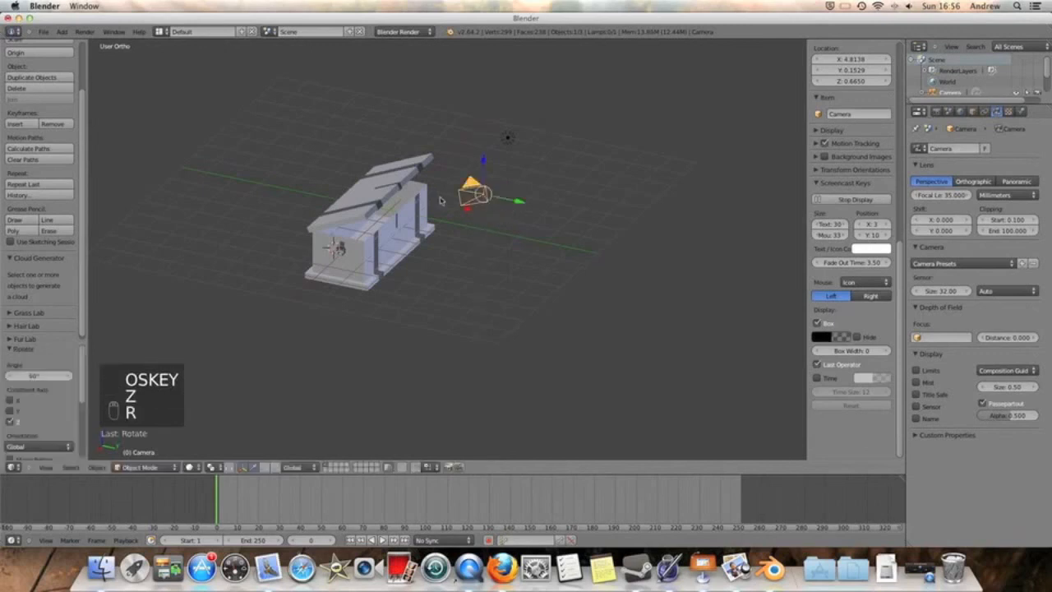
click(84, 31)
click(87, 41)
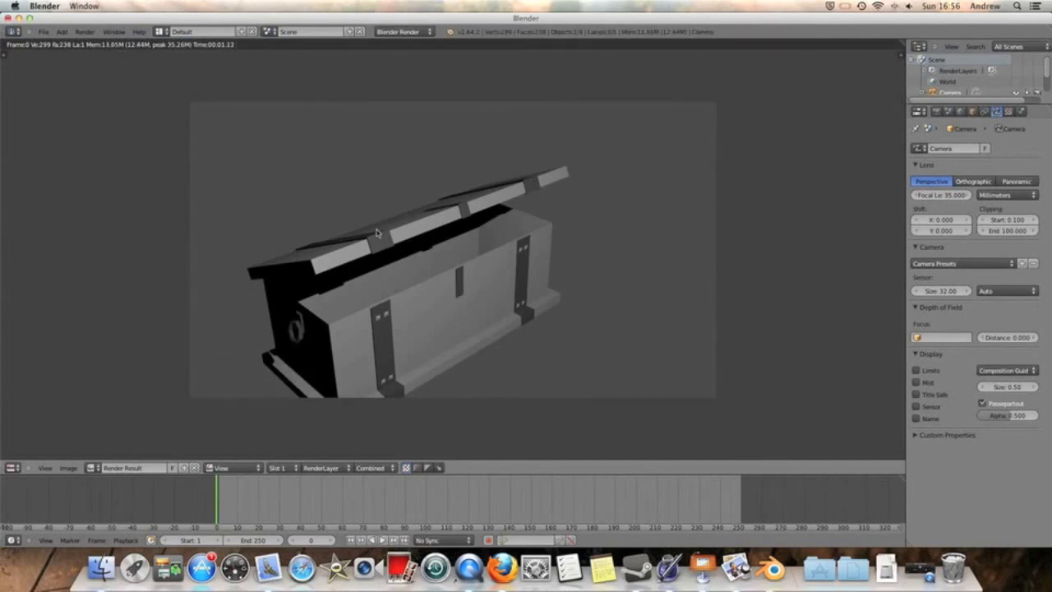
Step: Lower the camera about 0.8 units along the Z axis and render the chest again
key(Escape)
key(g)
key(z)
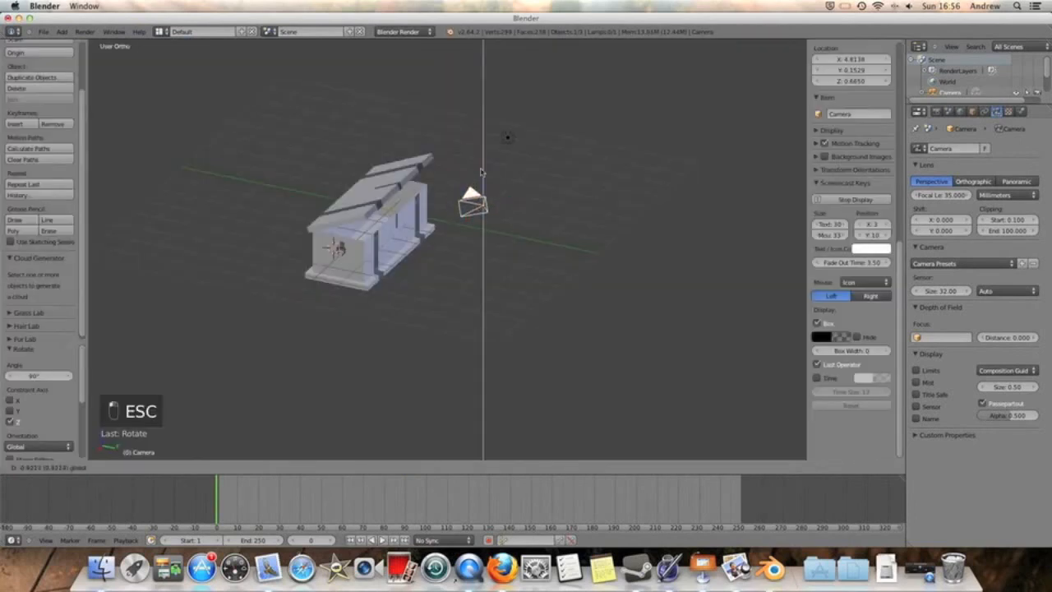
click(482, 173)
click(84, 31)
click(91, 40)
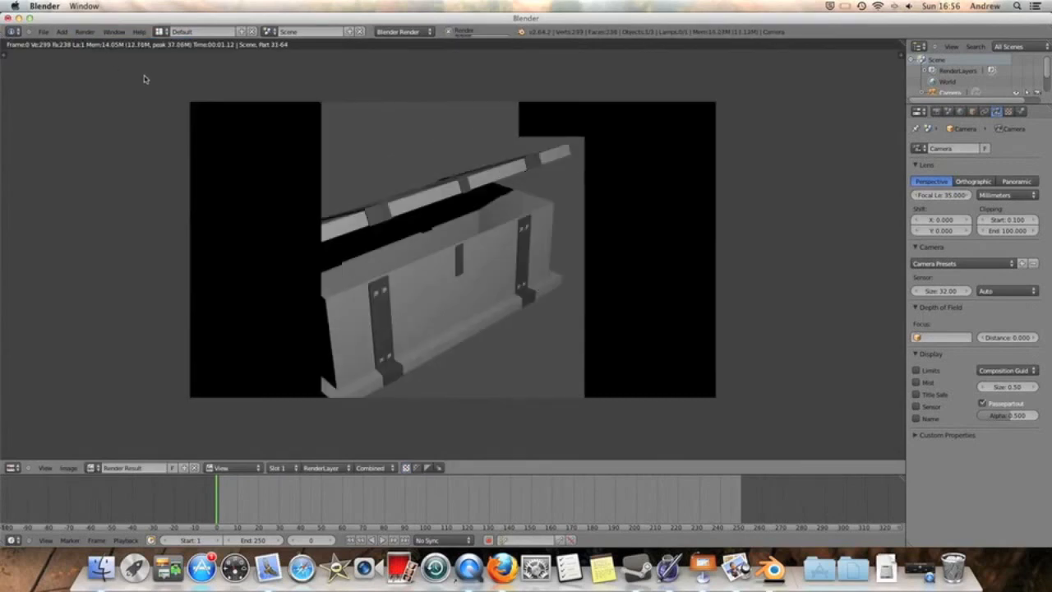